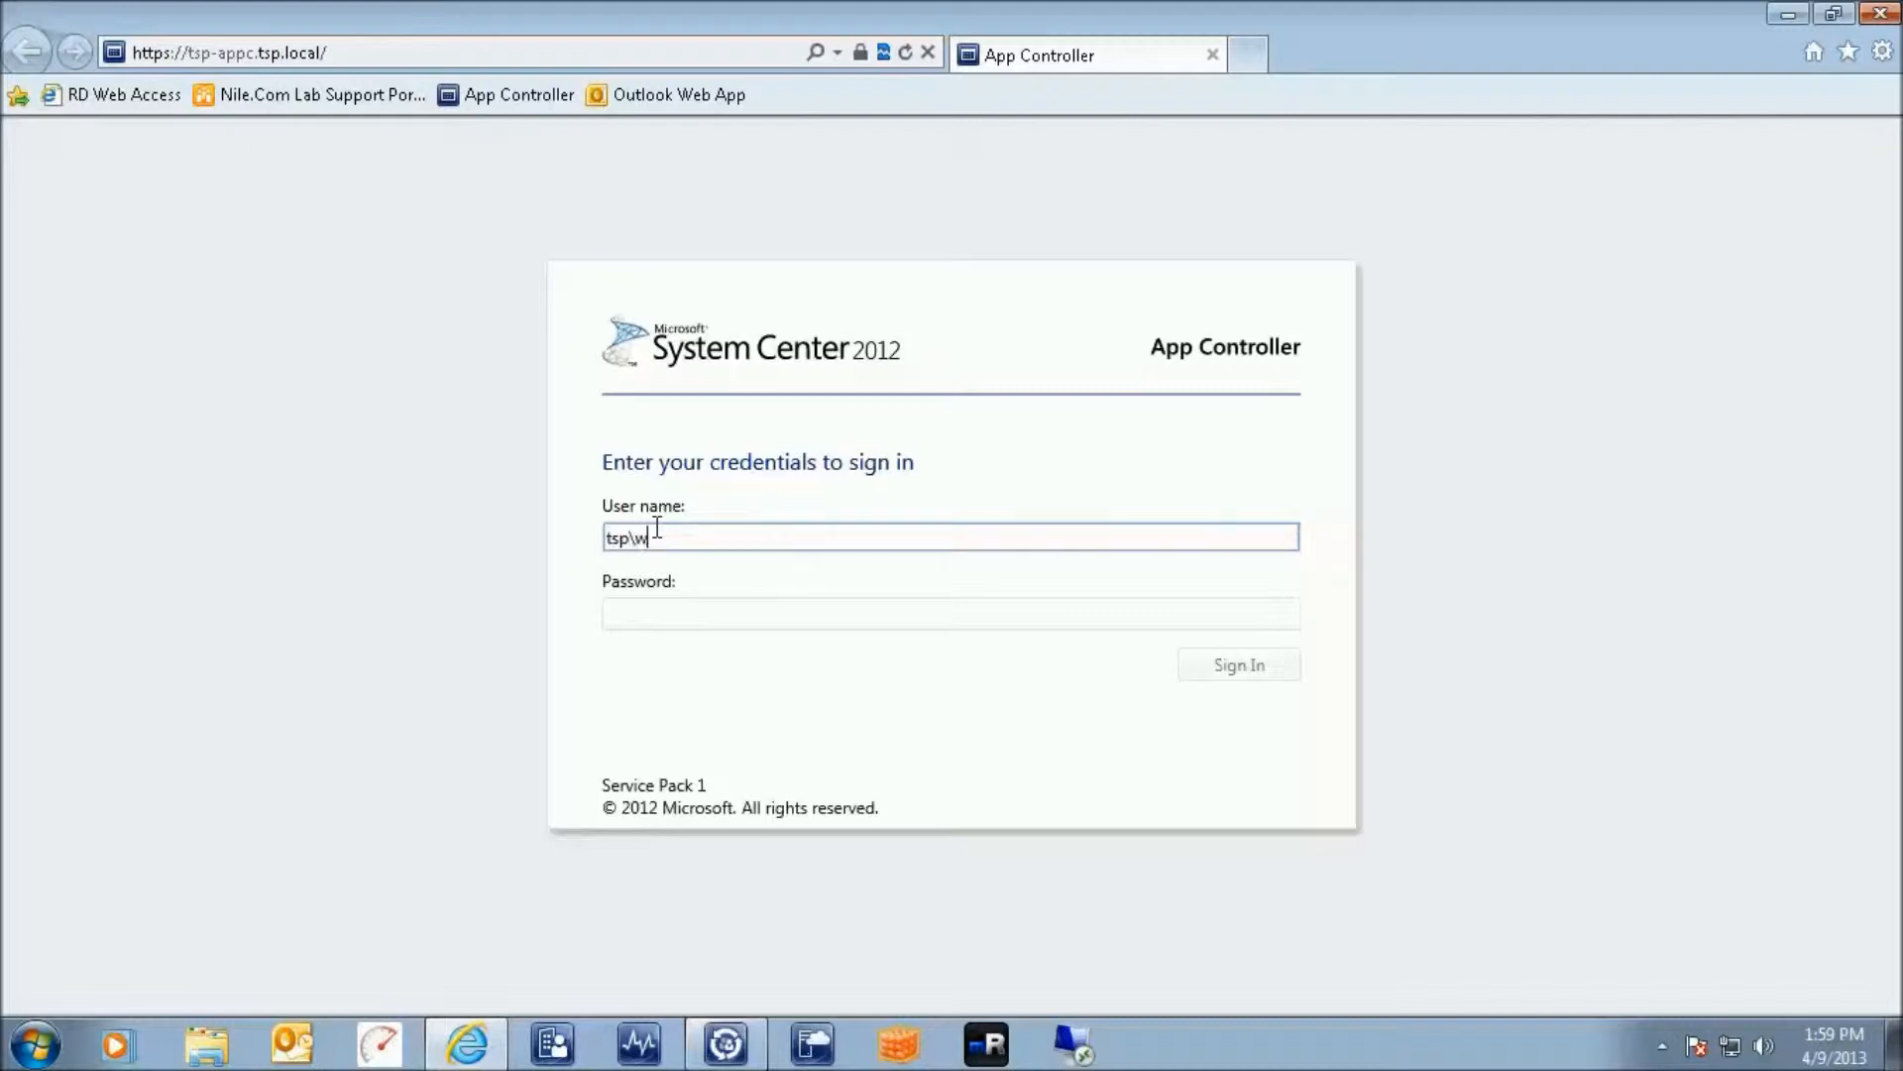
Sign in with the account password and keep Sales Department as the TSP VMM role
{"action": "key", "text": "Tab"}
{"action": "type", "text": "P•••••••"}
{"action": "key", "text": "Return"}
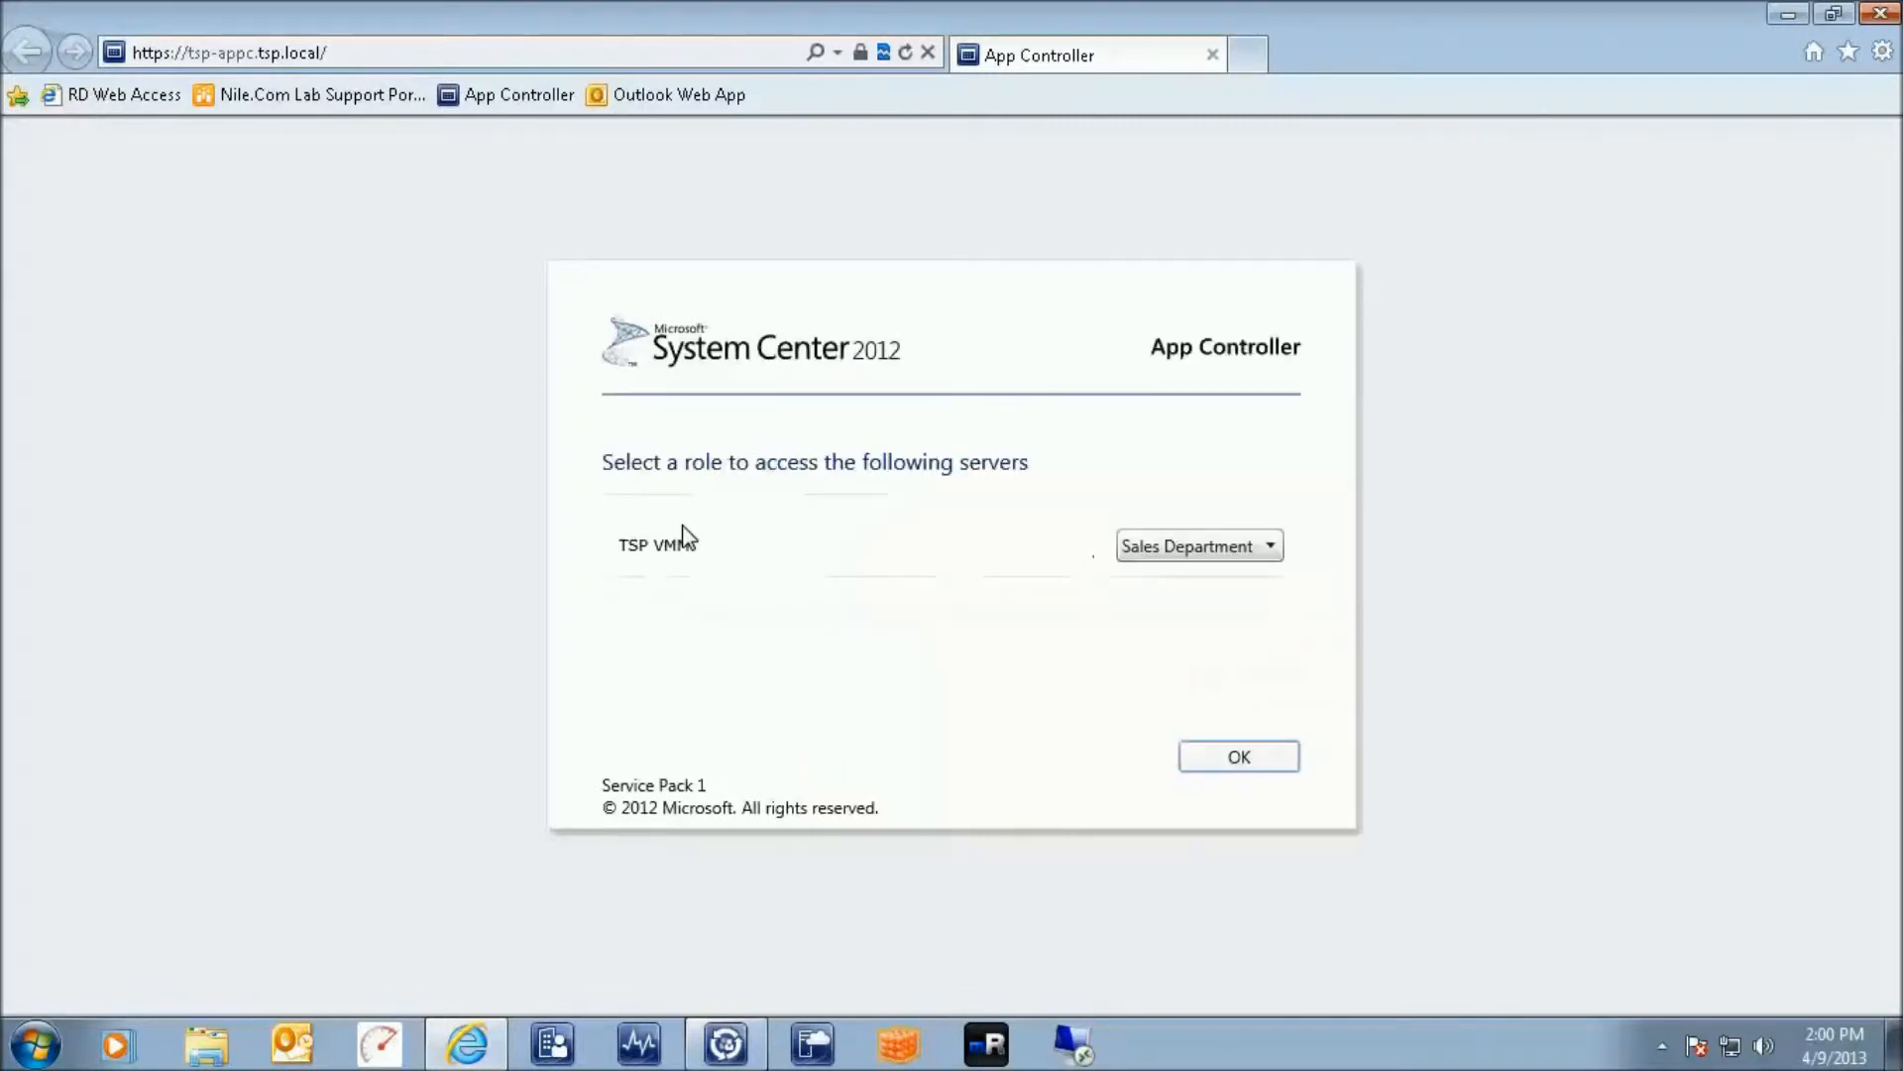
{"action": "left_click", "coordinate": [1229, 756]}
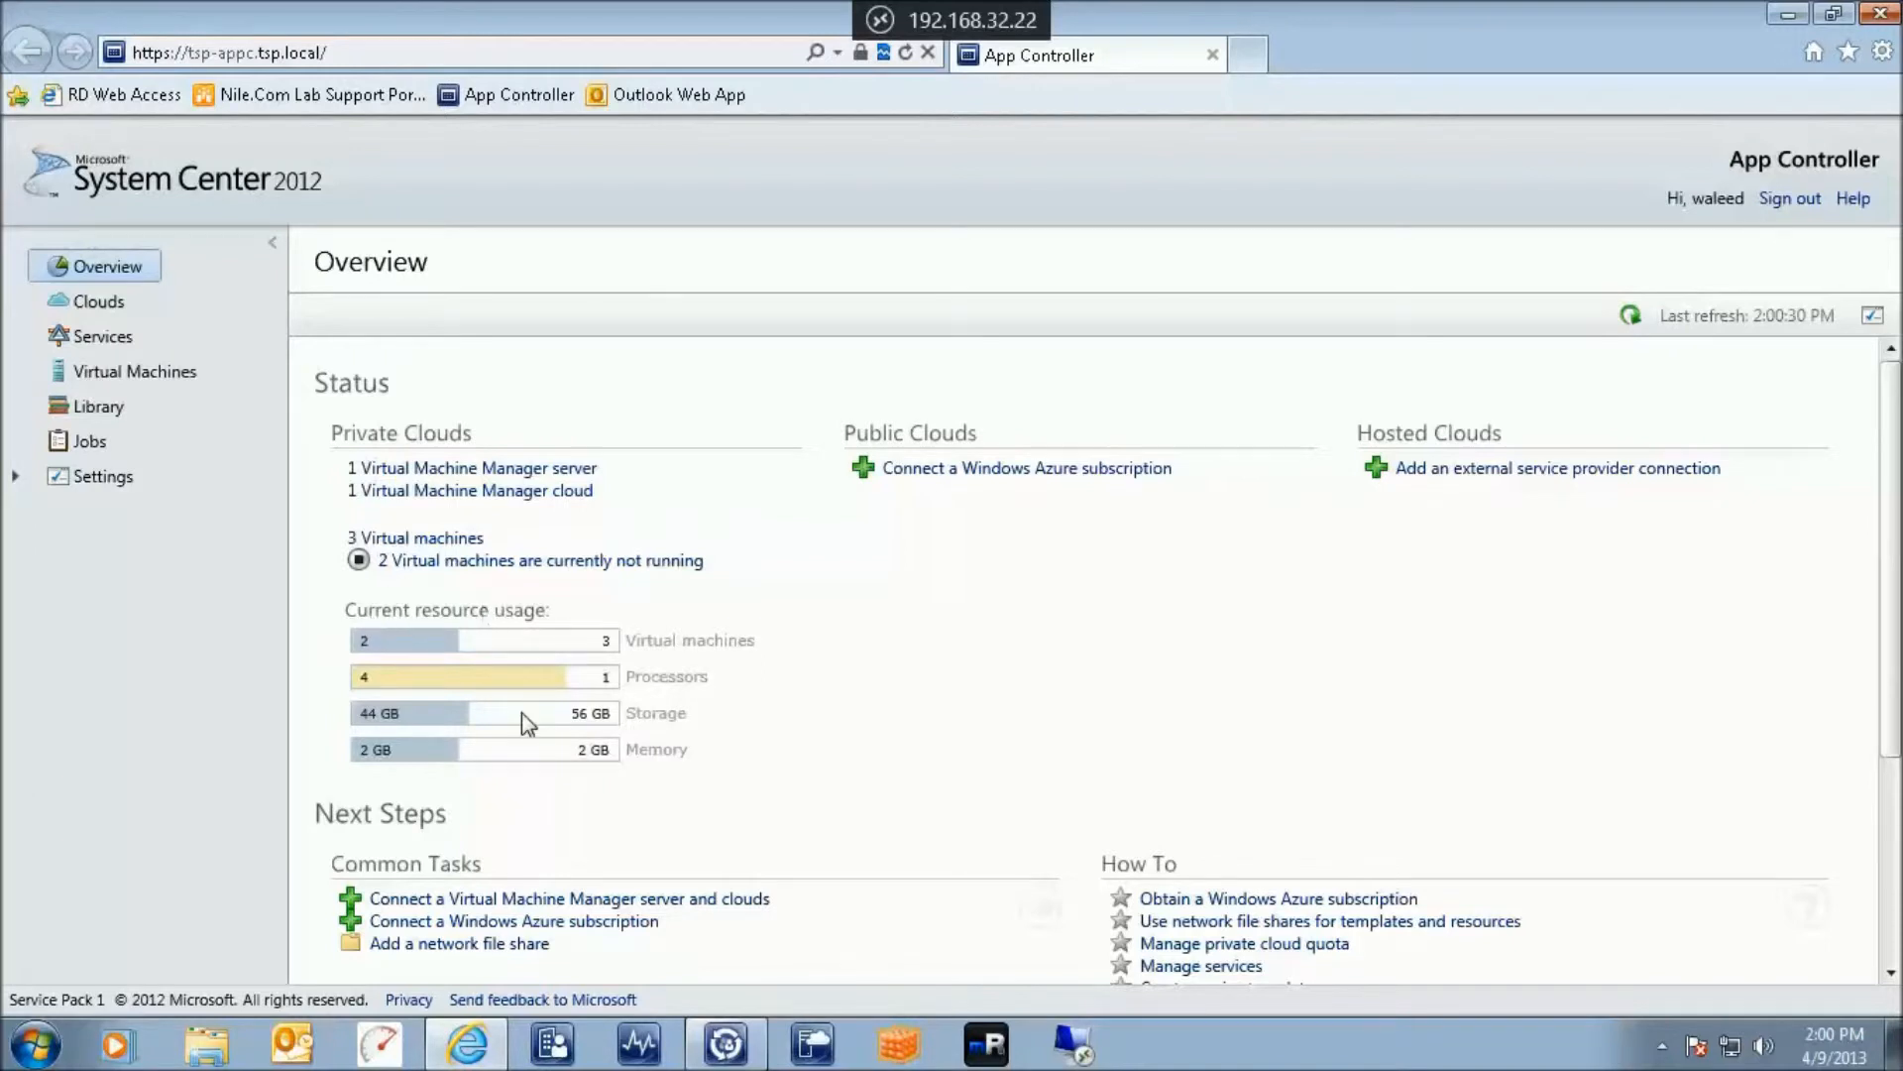
Check the cloud usage (44 GB of 56 GB storage), then list the Sales cloud's three virtual machines
{"action": "mouse_move", "coordinate": [443, 654]}
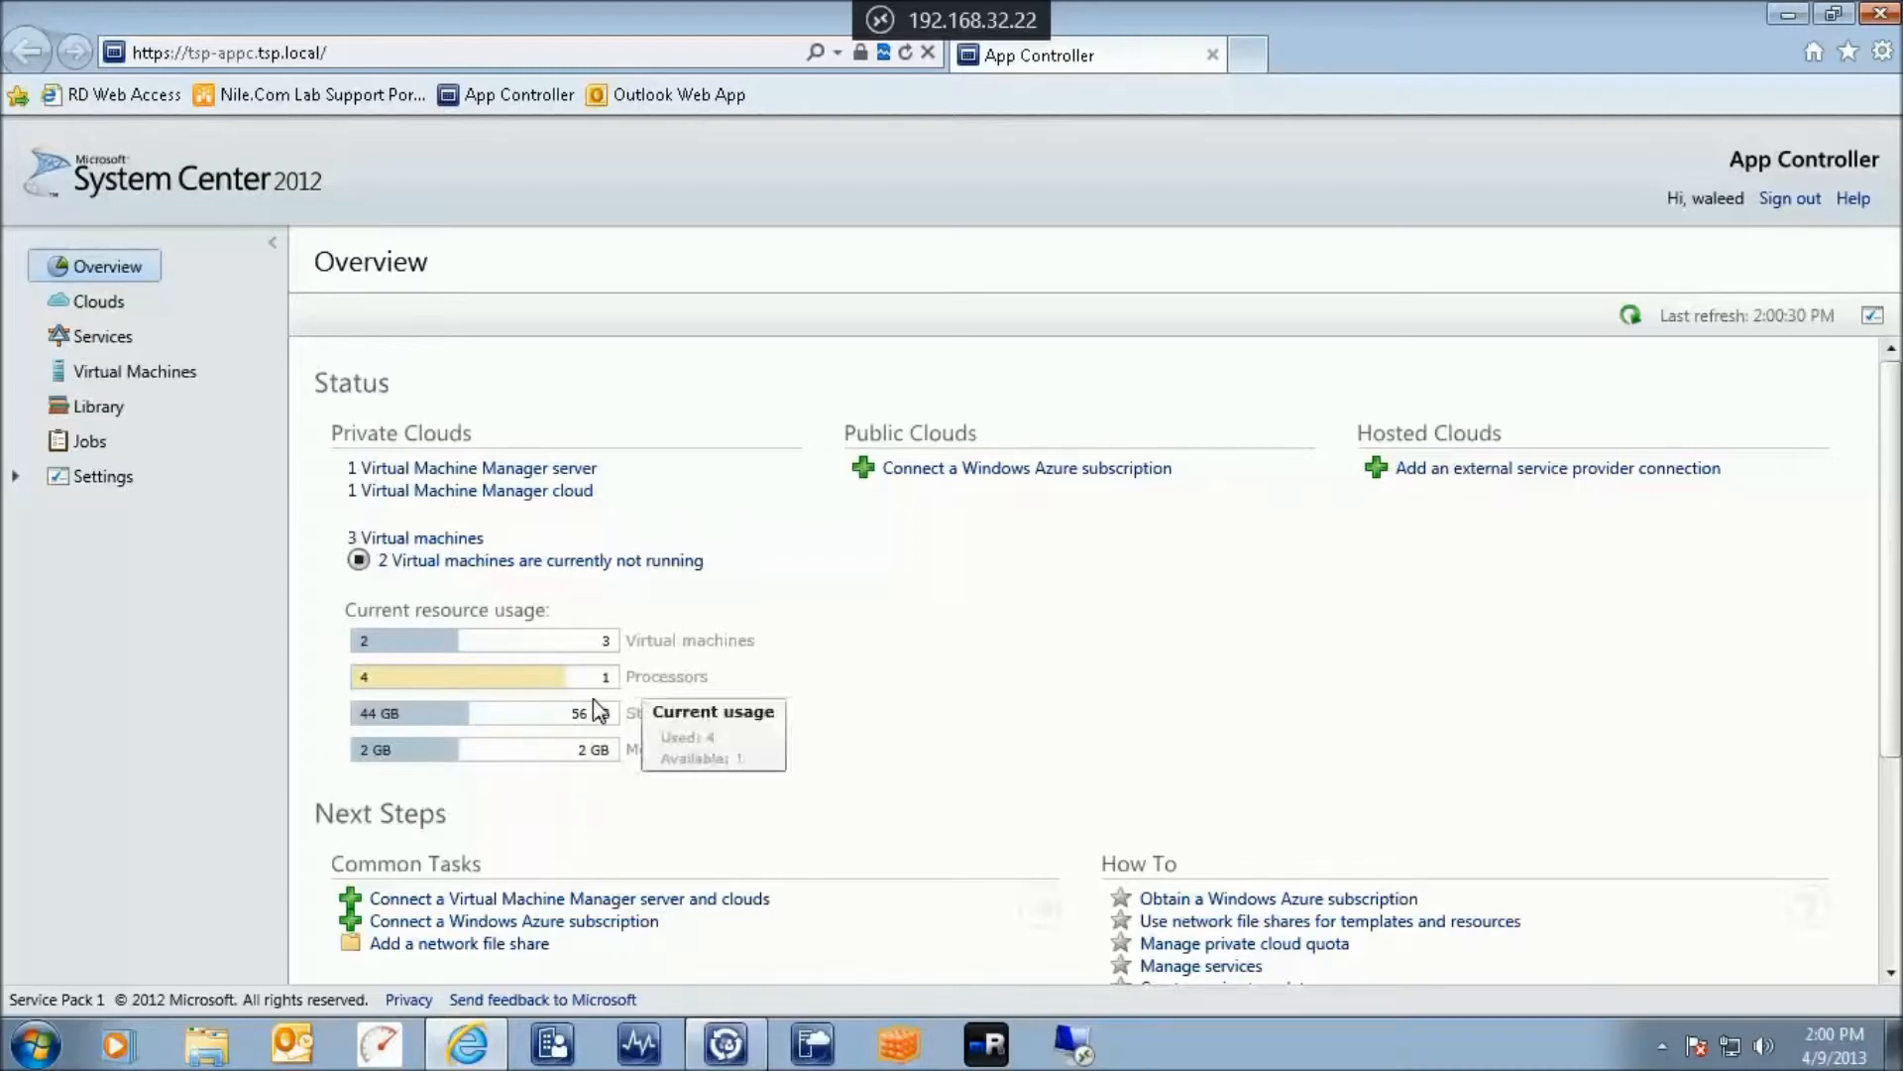
{"action": "mouse_move", "coordinate": [455, 686]}
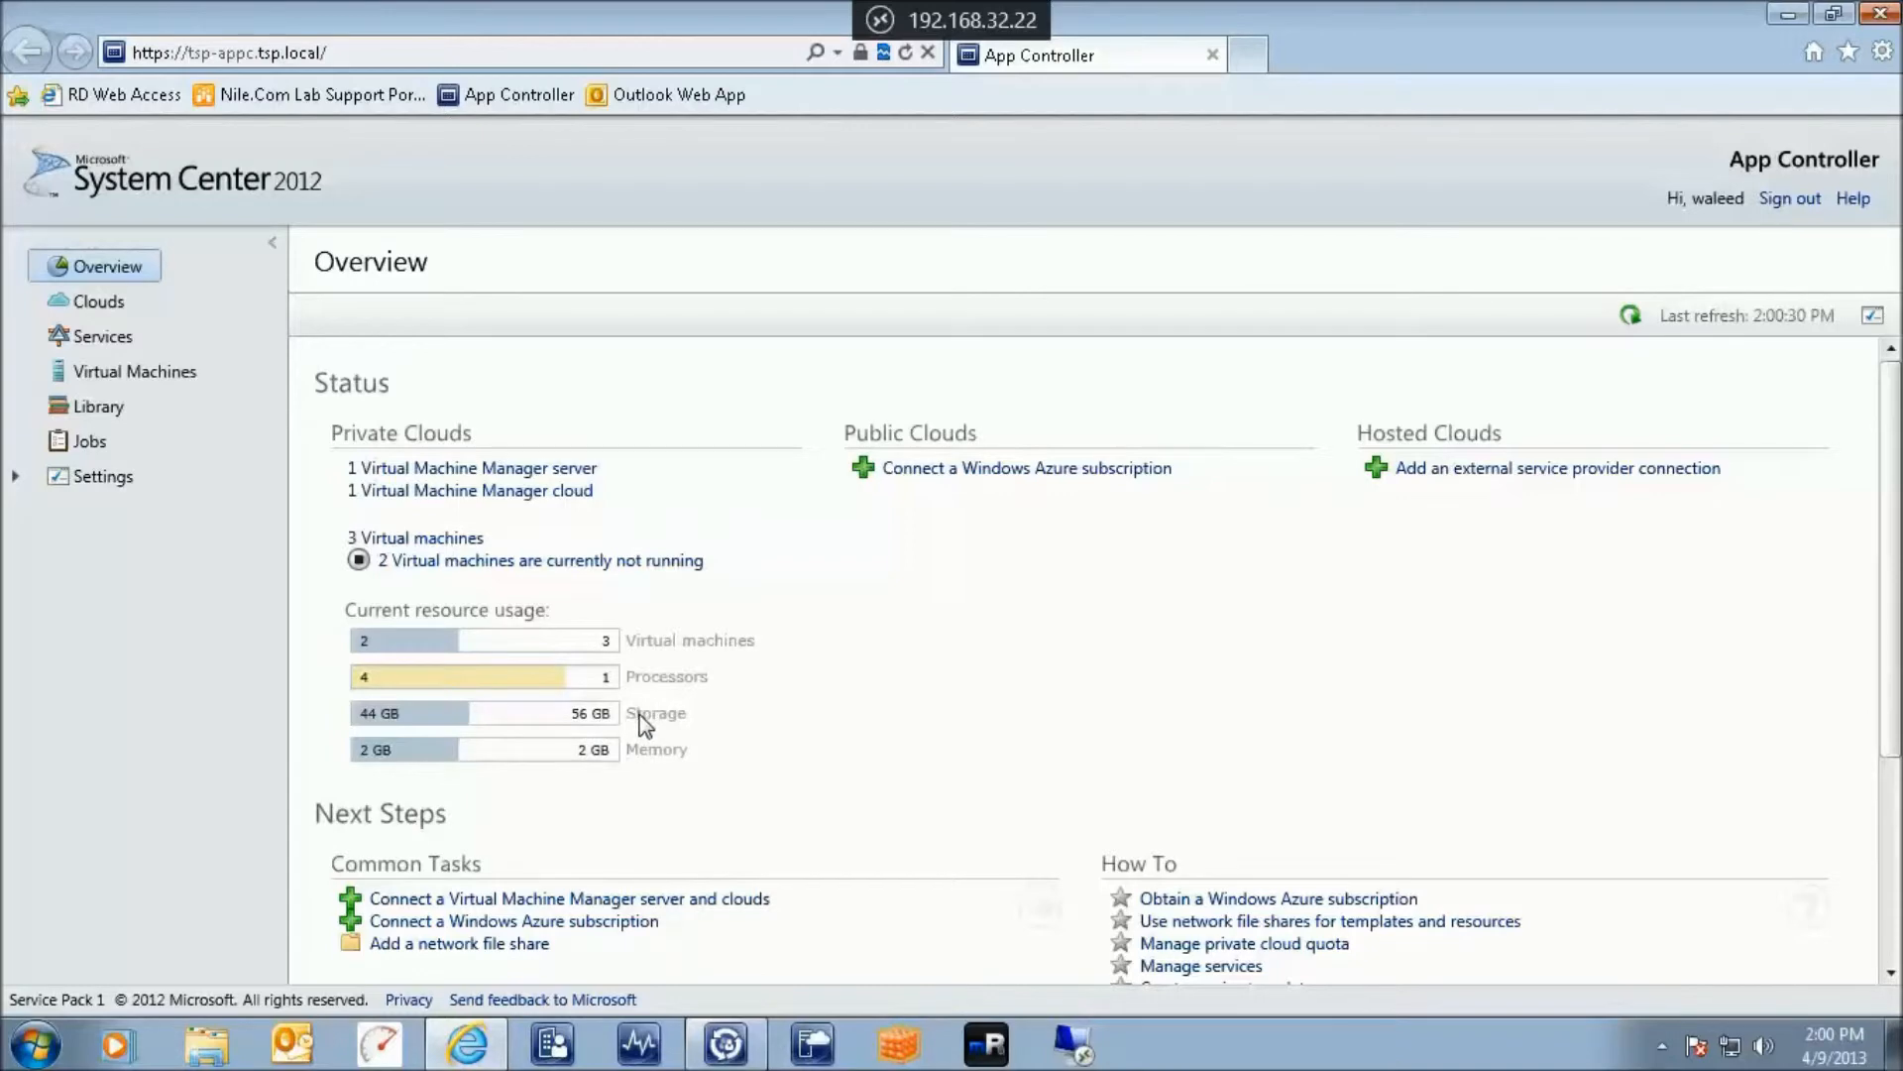
{"action": "mouse_move", "coordinate": [359, 723]}
{"action": "left_click", "coordinate": [98, 295]}
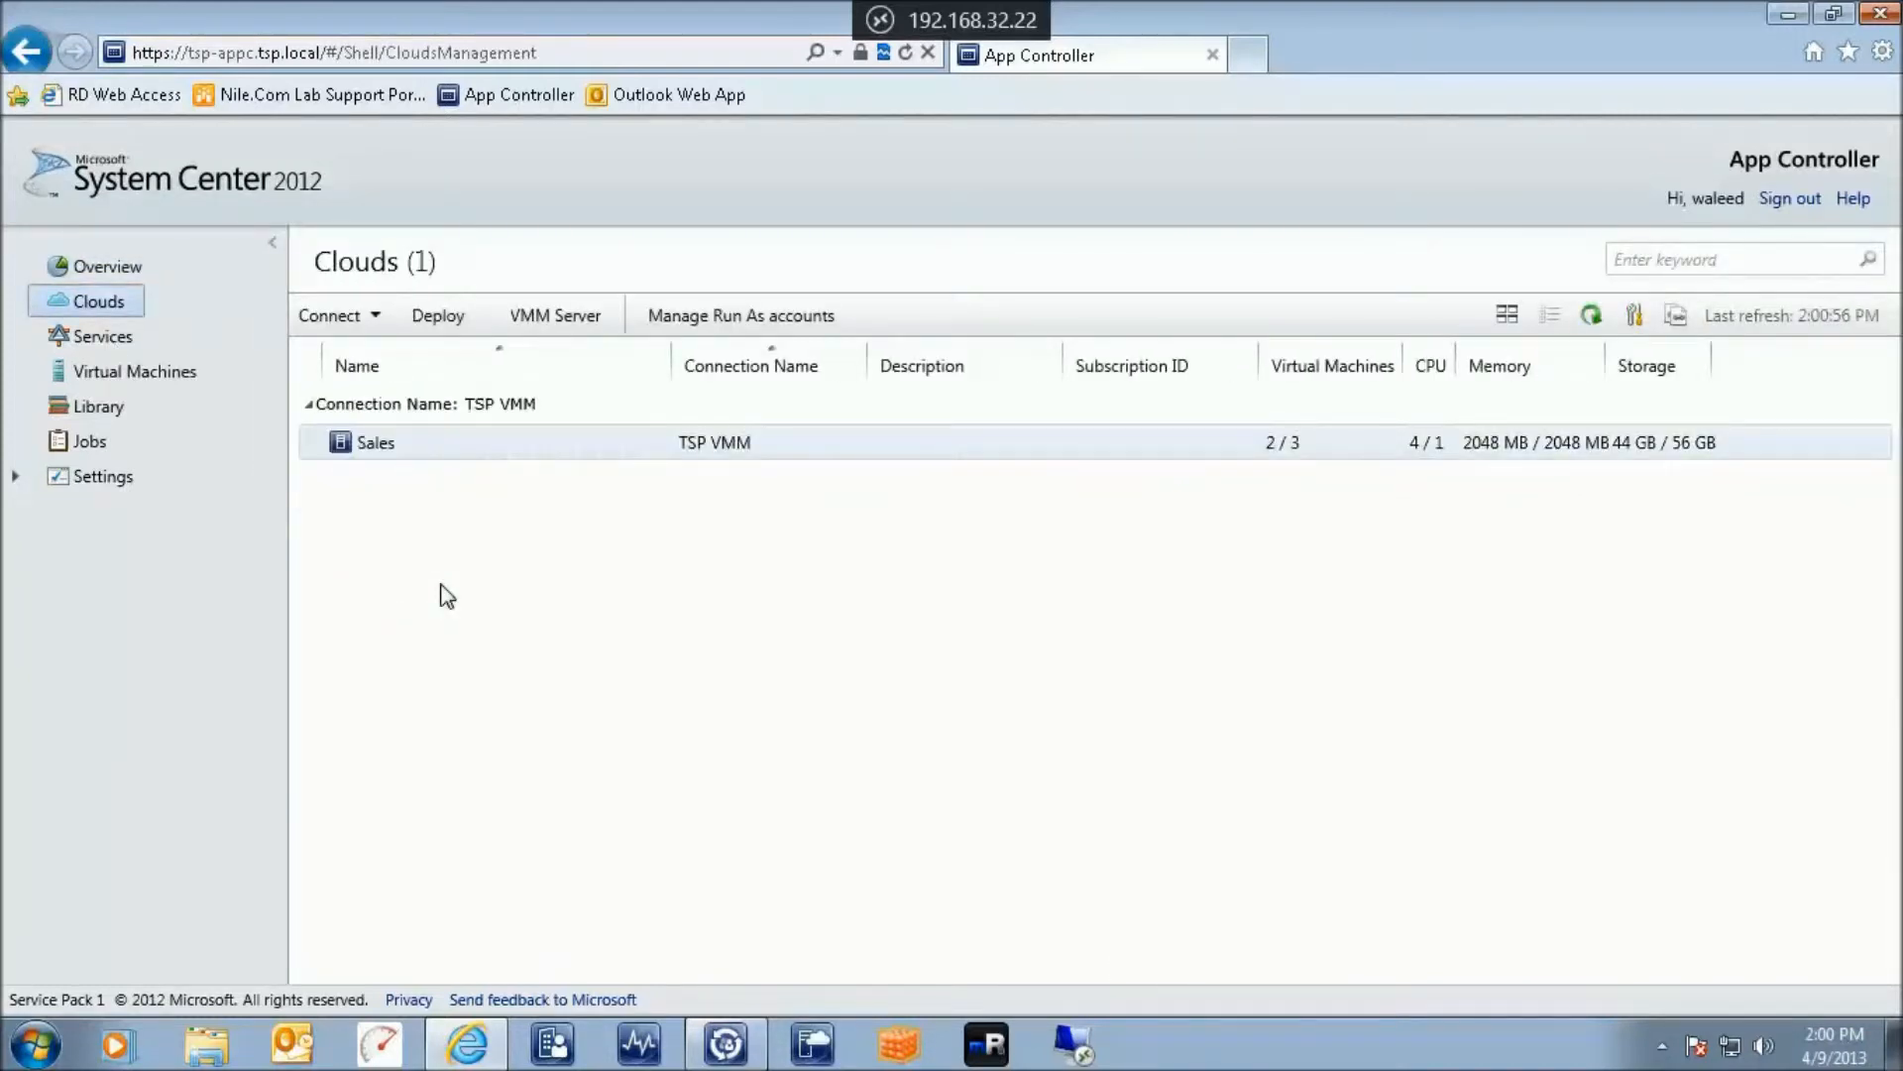
{"action": "left_click", "coordinate": [375, 448]}
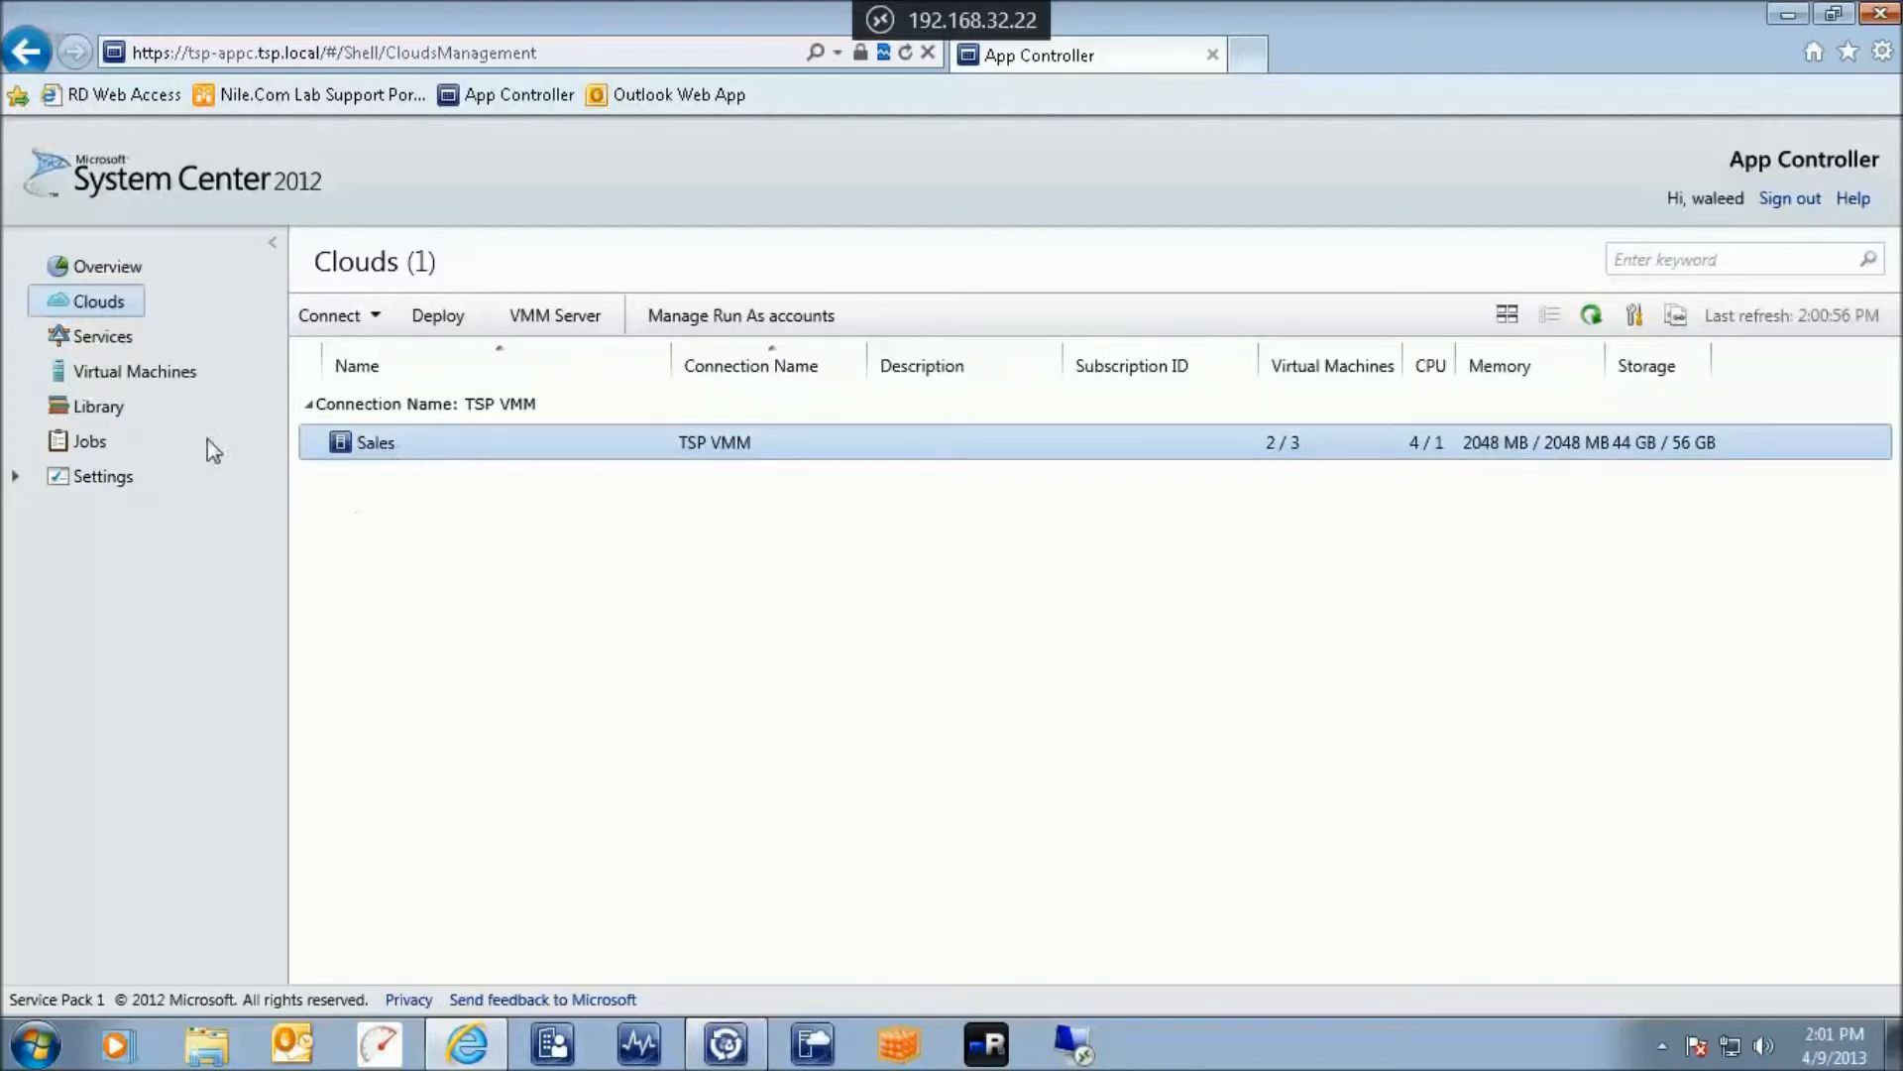
{"action": "left_click", "coordinate": [97, 373]}
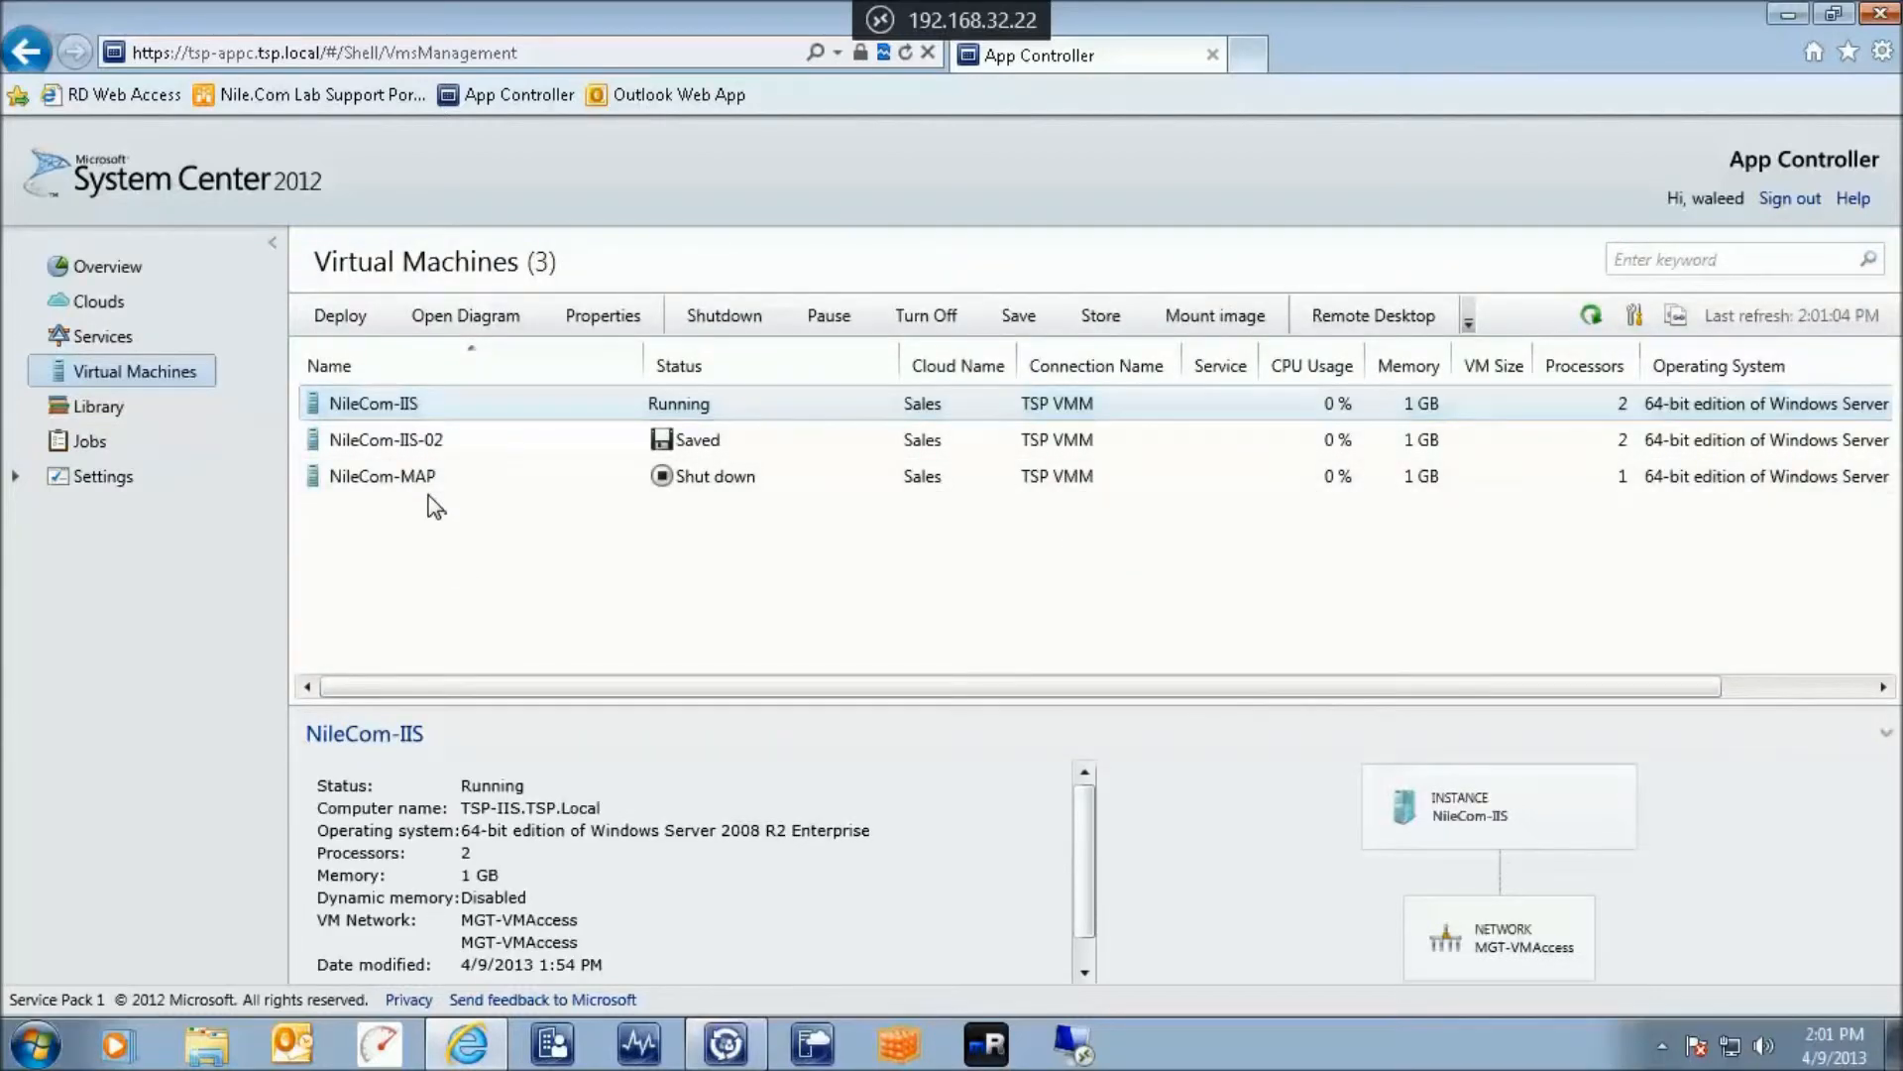
Review NileCom-IIS details and the Overview storage usage, then open a new browser tab
{"action": "left_click", "coordinate": [403, 405]}
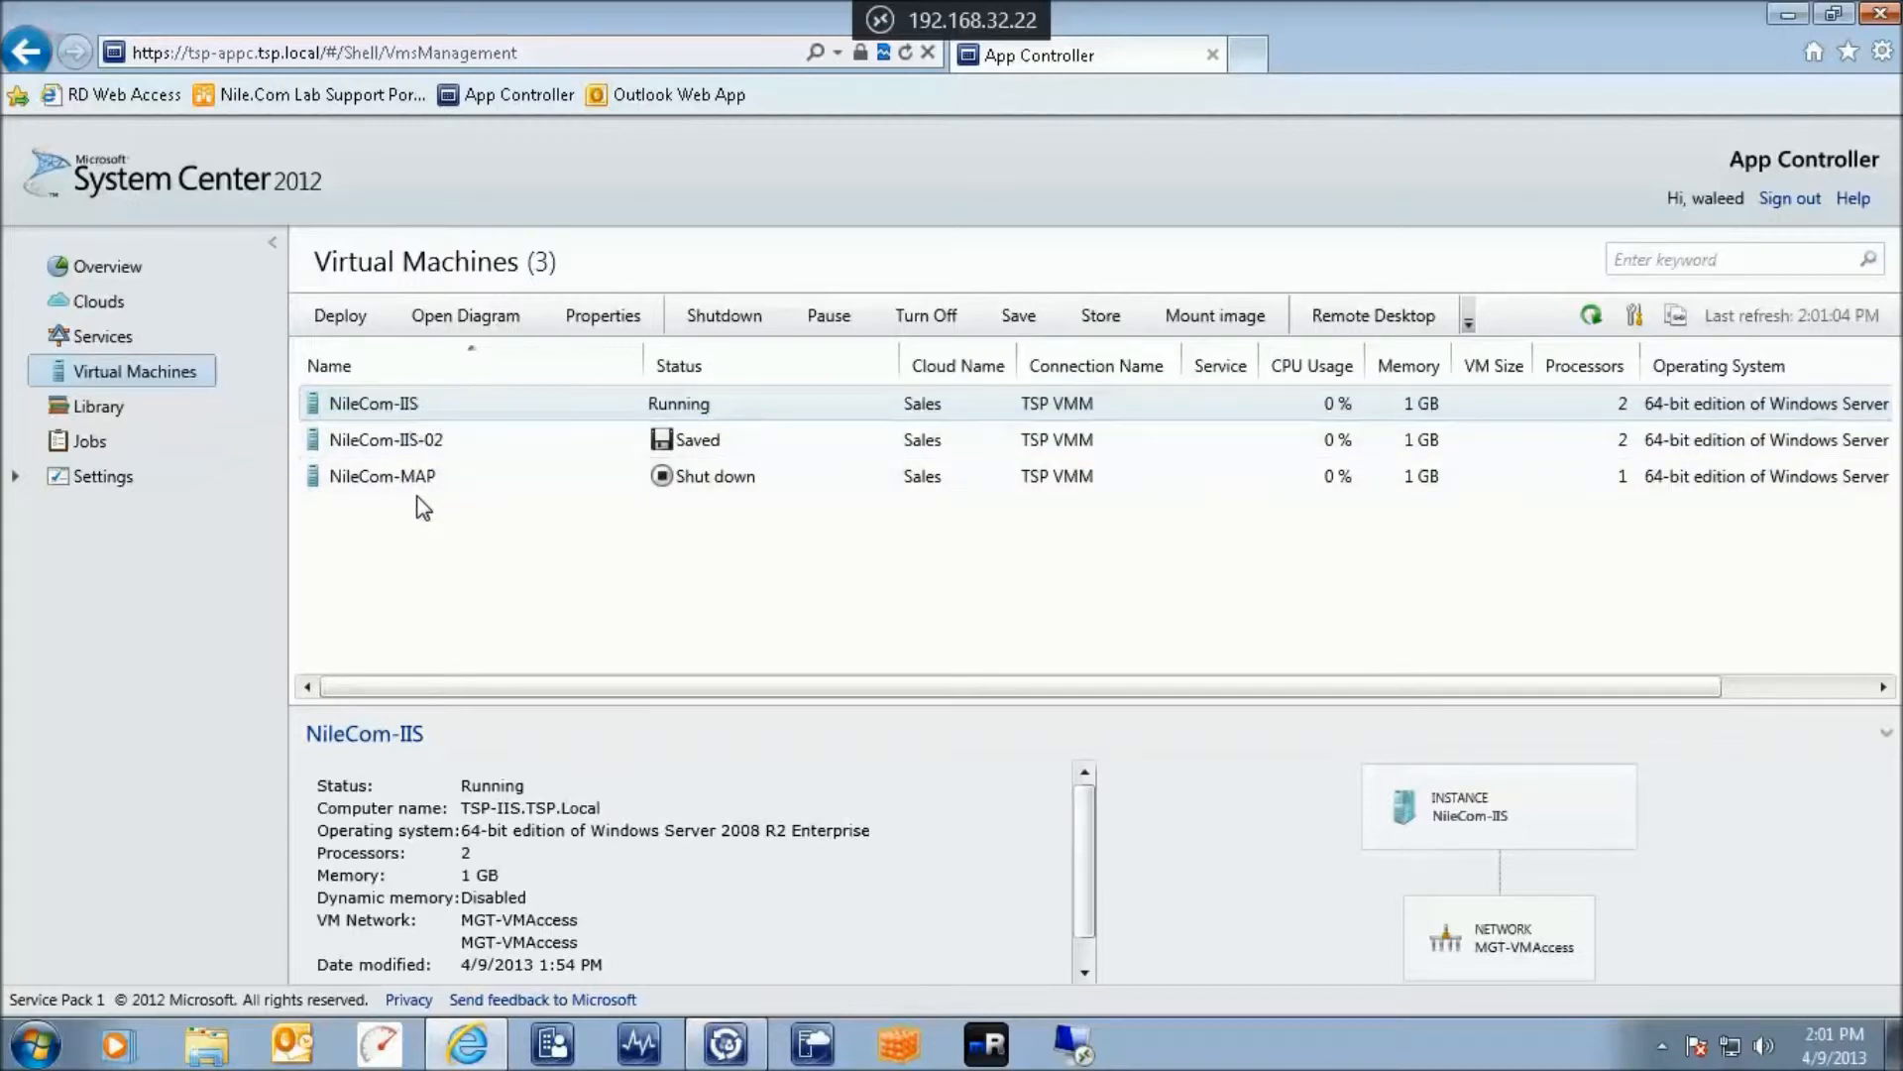
{"action": "left_click", "coordinate": [104, 270]}
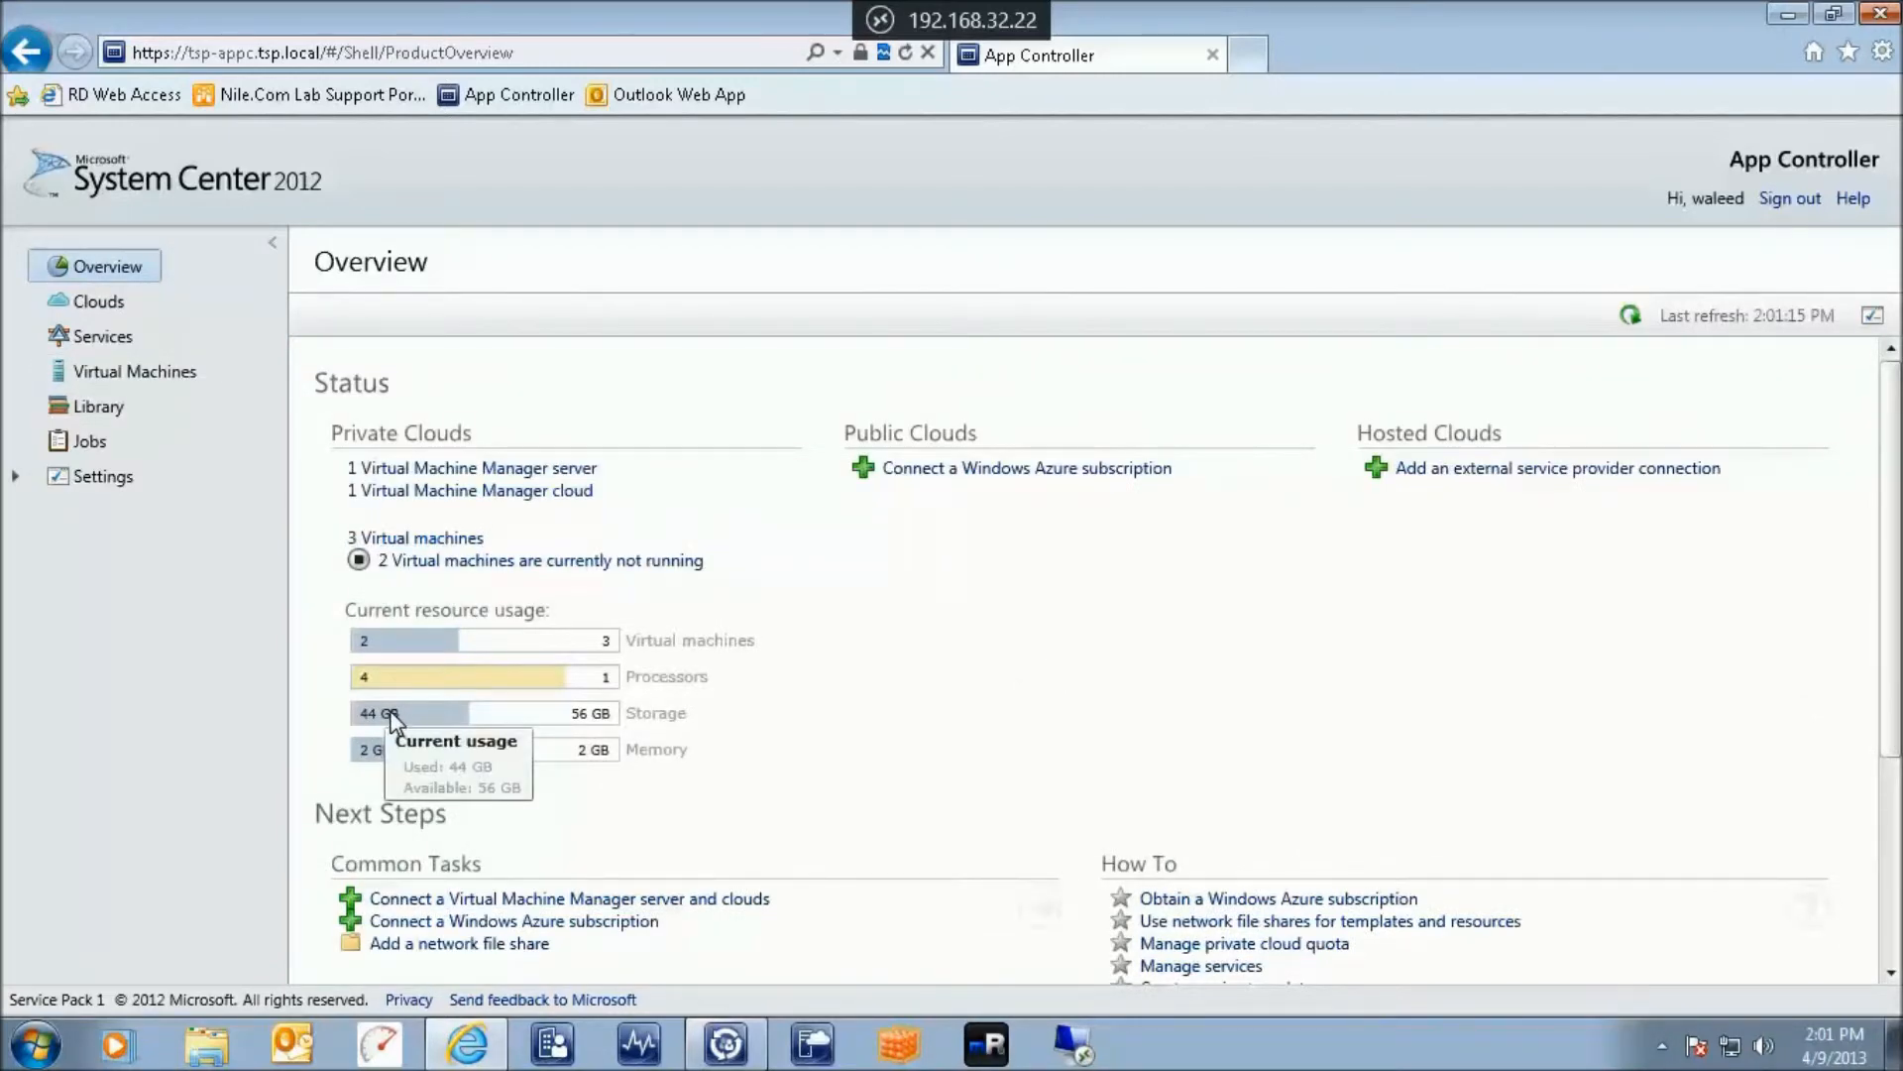
{"action": "left_click", "coordinate": [96, 373]}
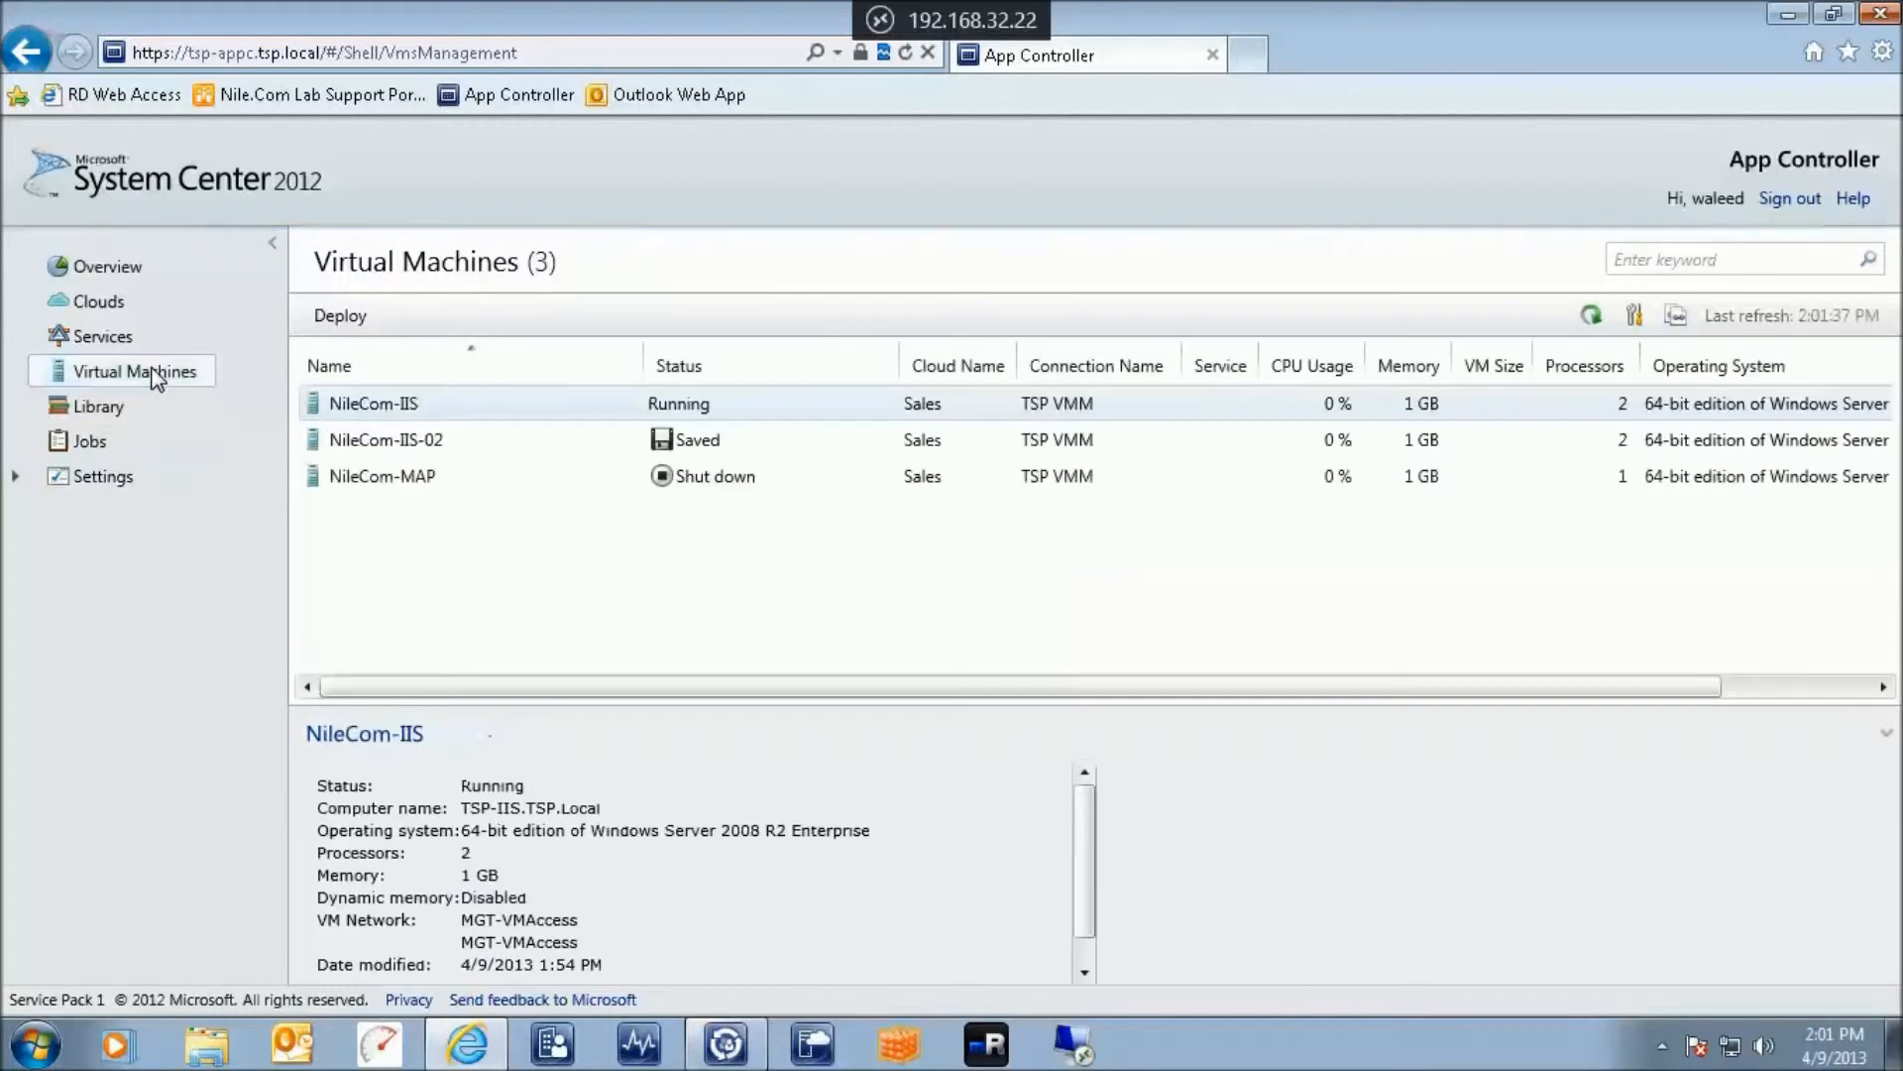
{"action": "left_click", "coordinate": [419, 408]}
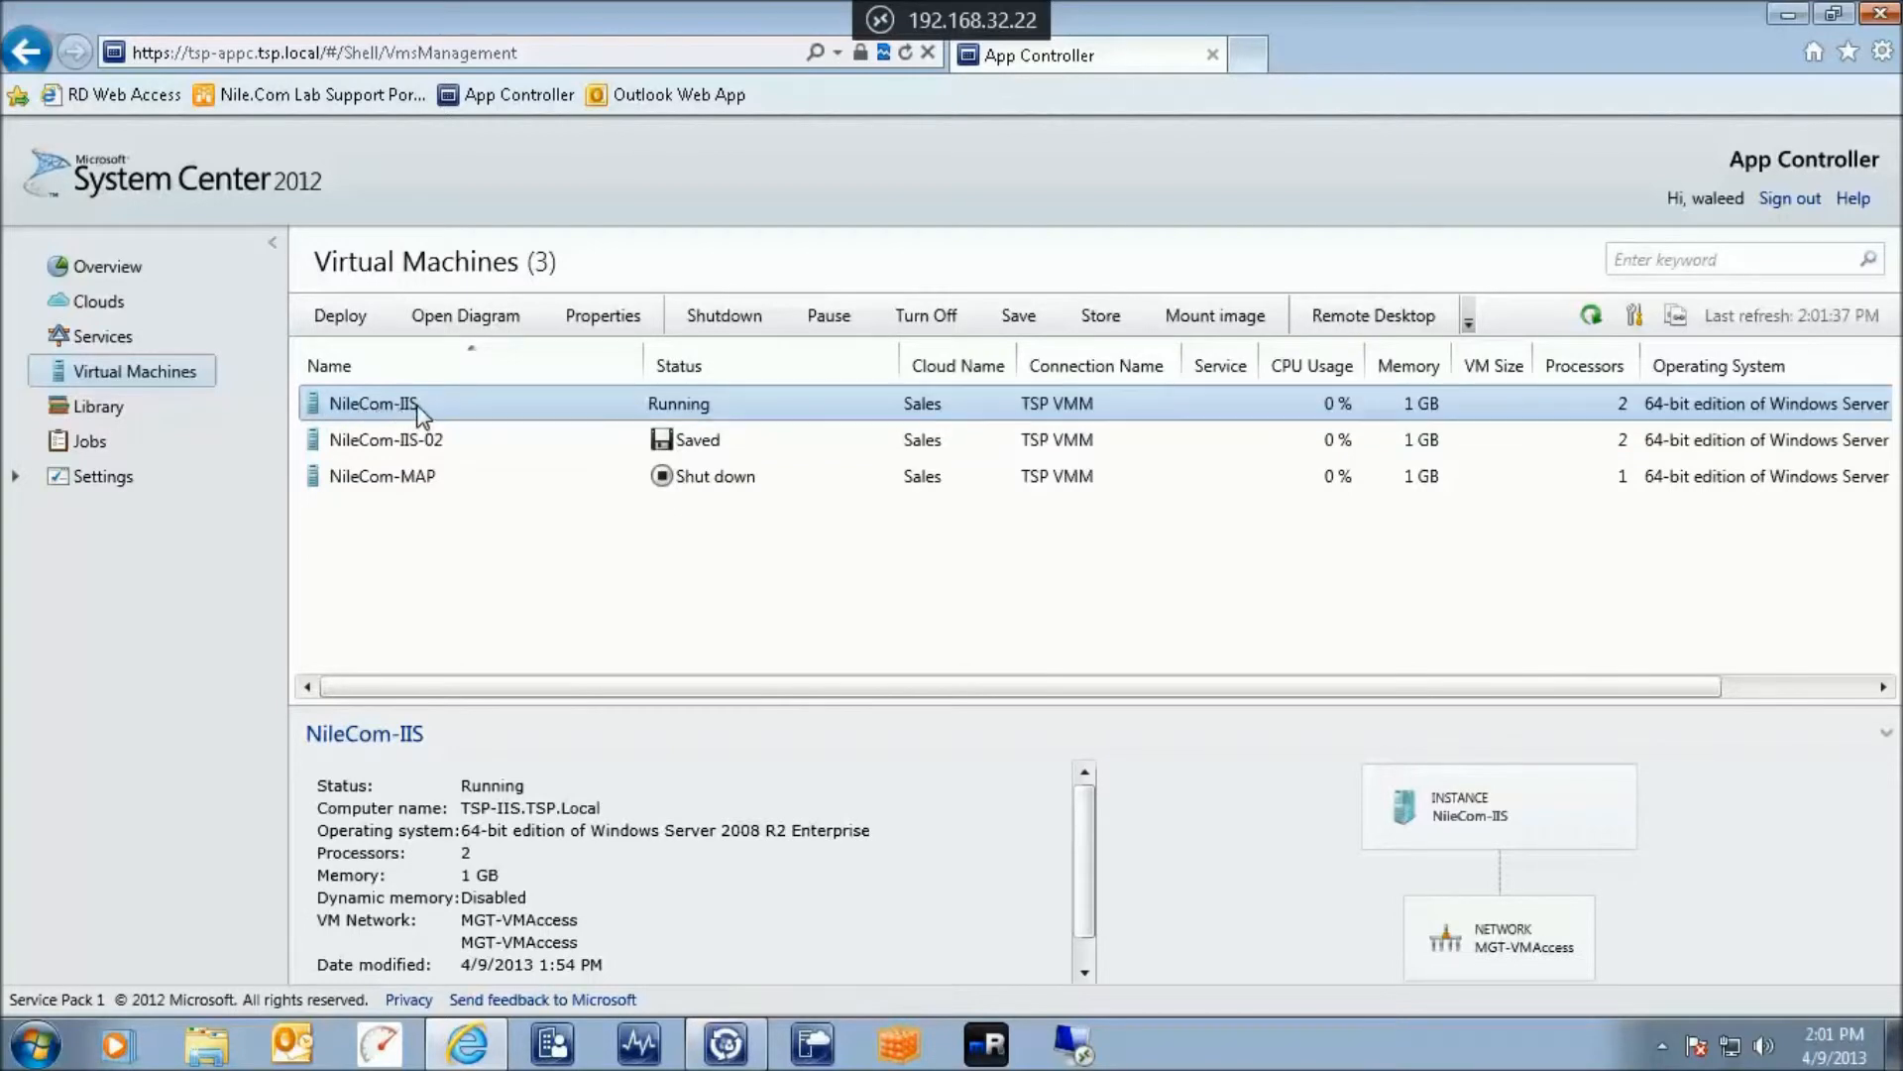
{"action": "left_click", "coordinate": [1248, 54]}
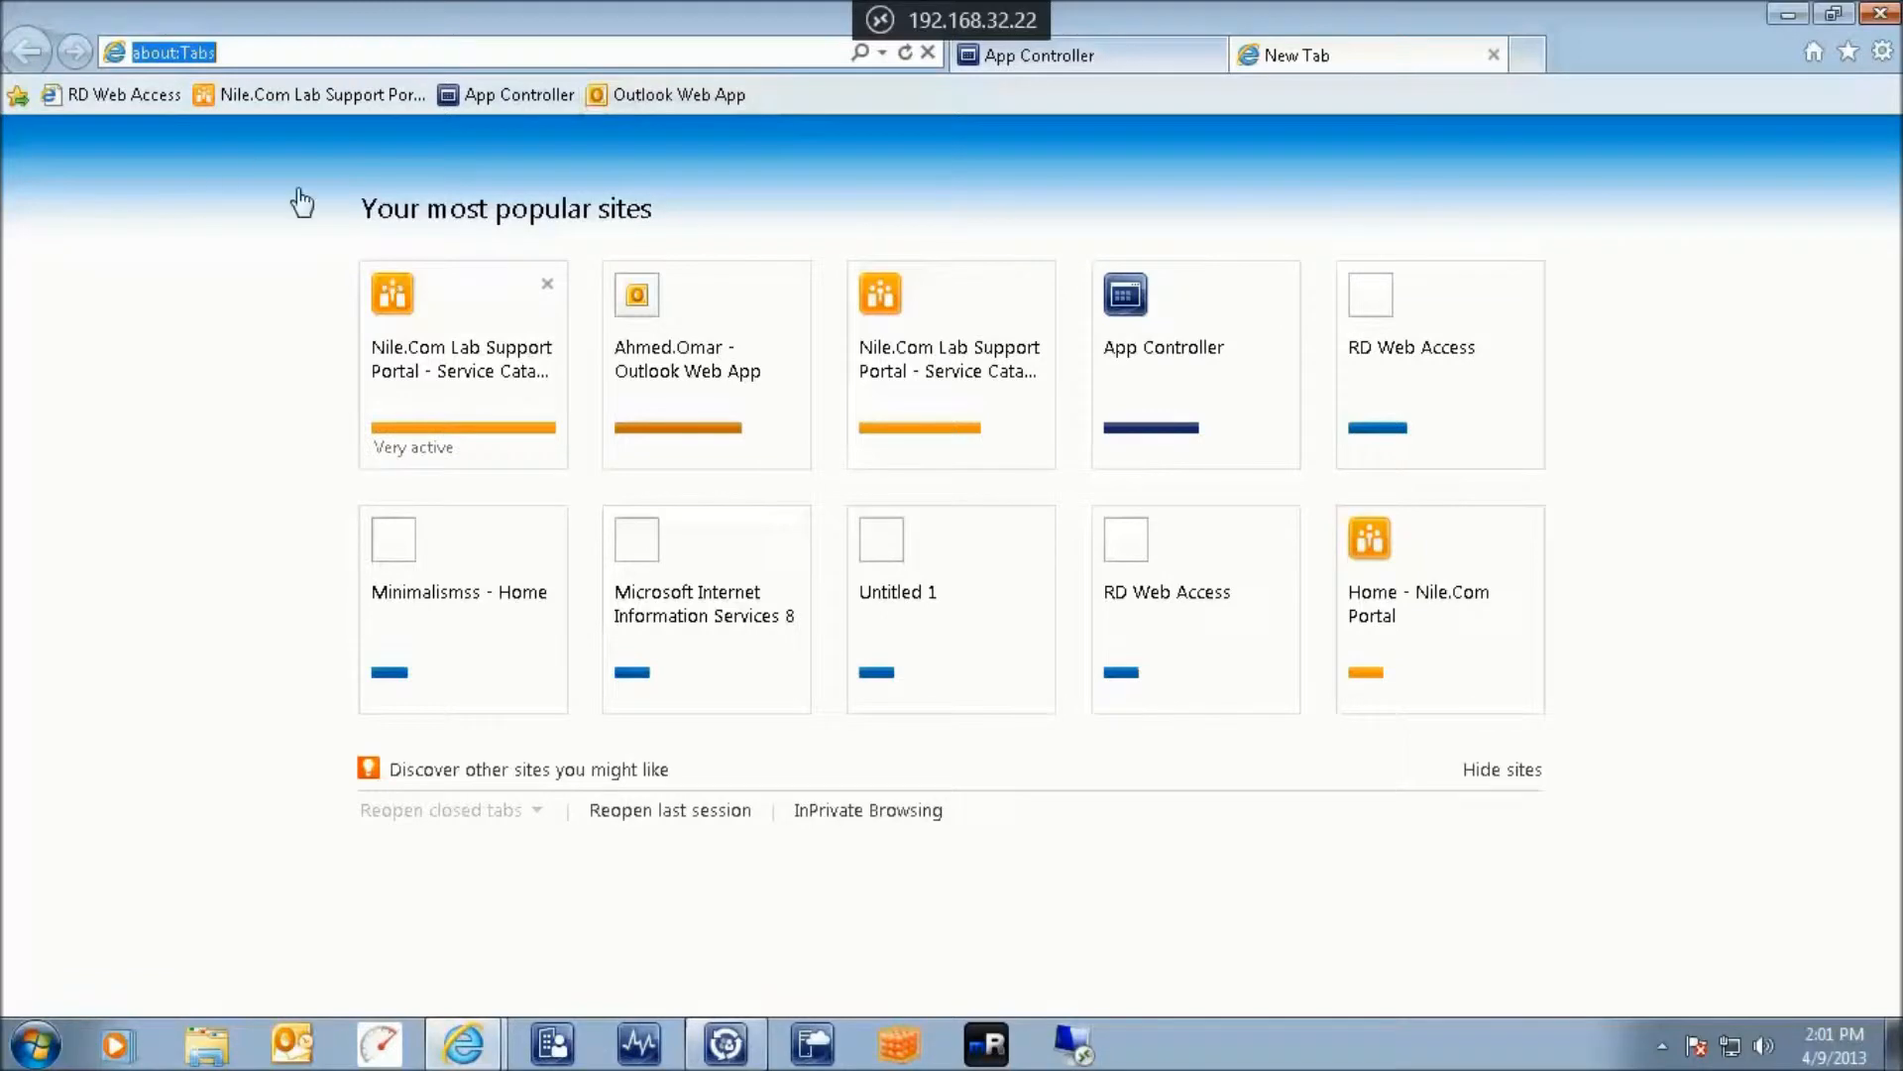
Open the Nile.Com Lab Support Portal favorite and enter the domain user's credentials
{"action": "left_click", "coordinate": [226, 102]}
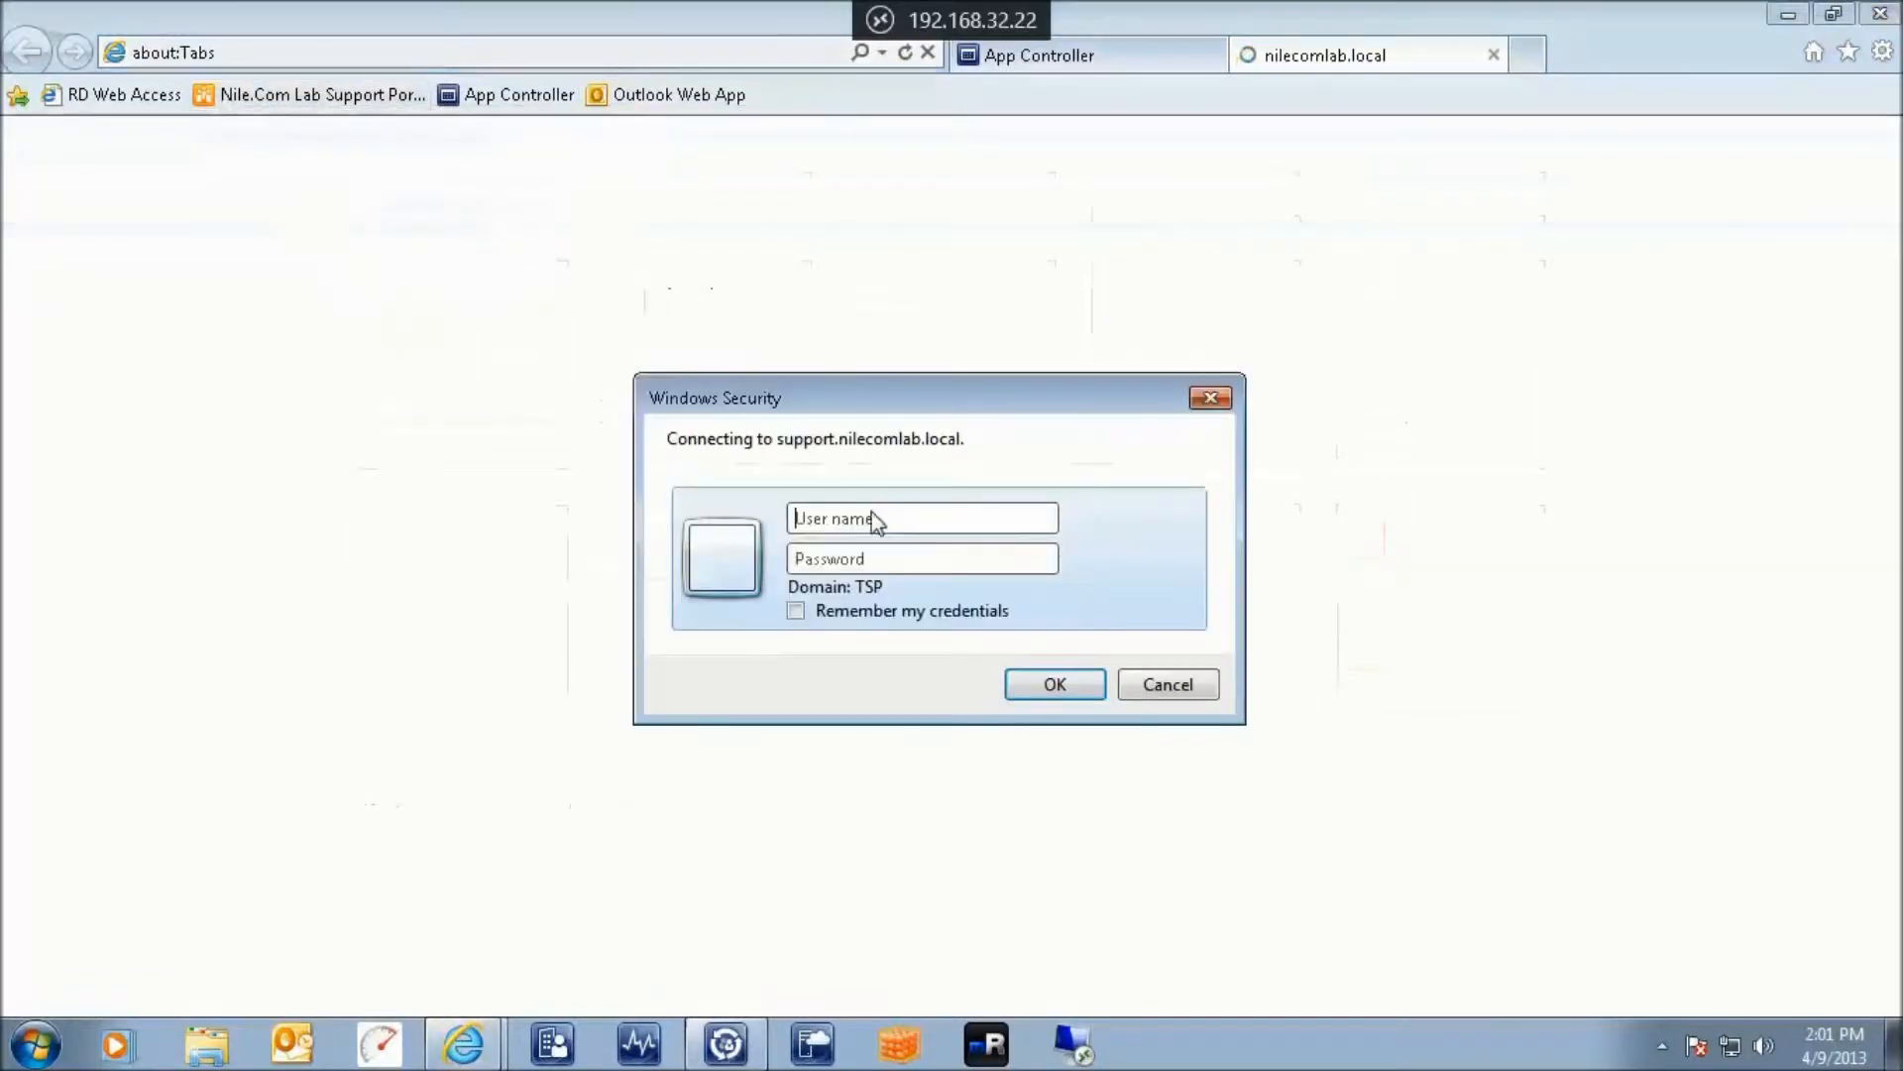
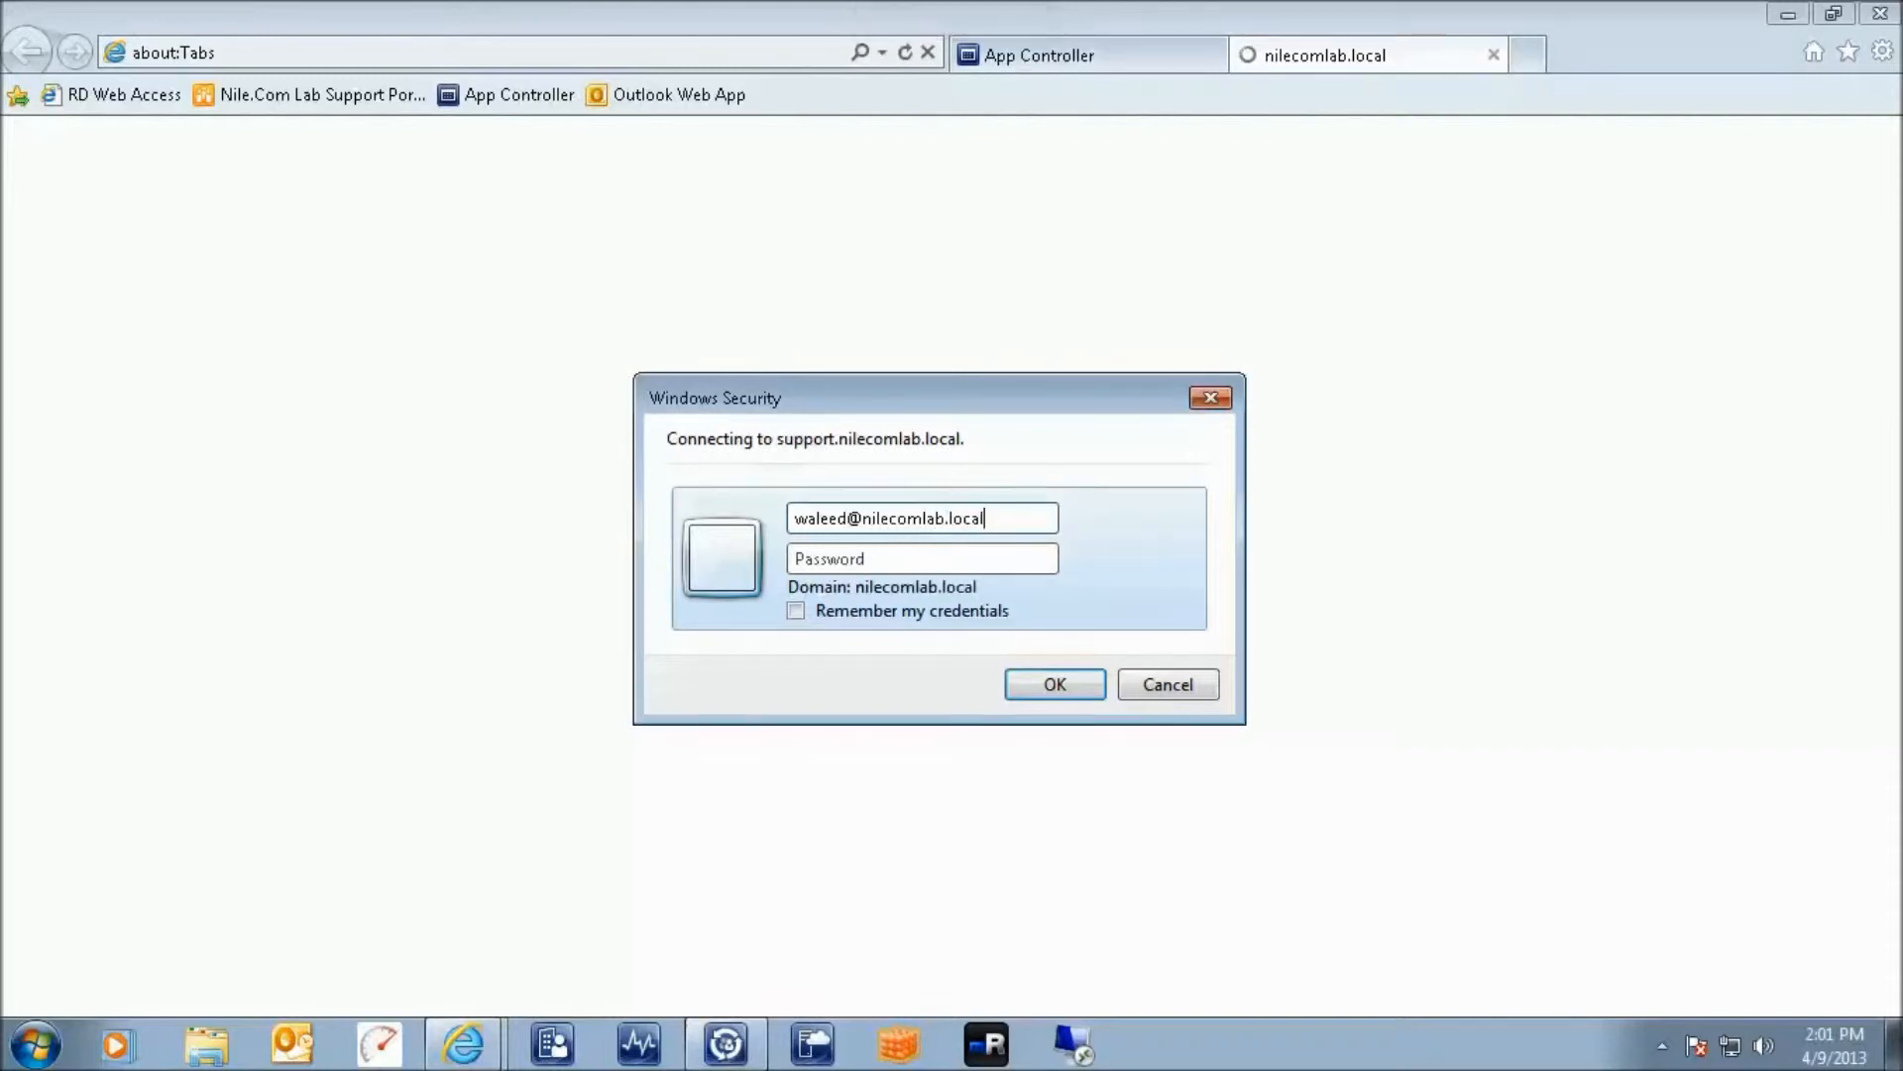
{"action": "key", "text": "Tab"}
{"action": "type", "text": "••"}
{"action": "key", "text": "Return"}
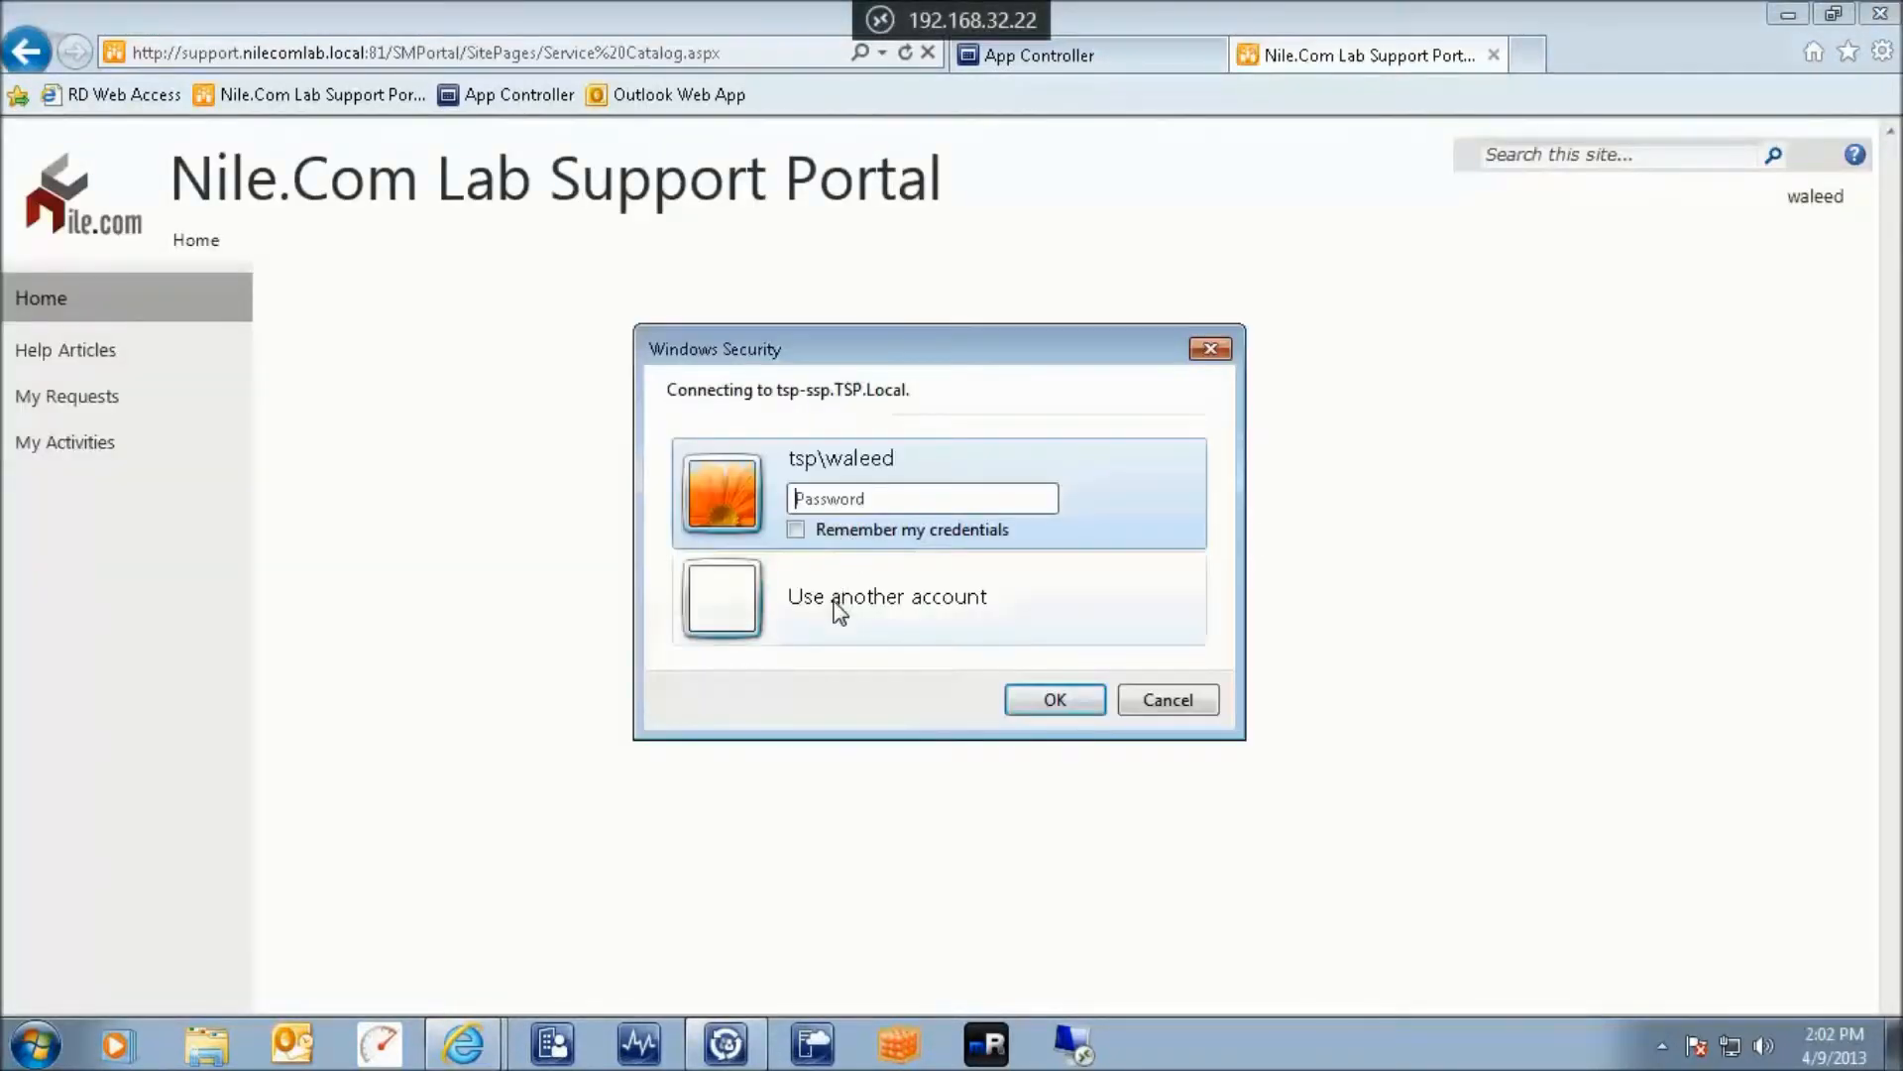
Sign in again under another account with the same domain credentials to reach the service catalog
{"action": "left_click", "coordinate": [834, 606]}
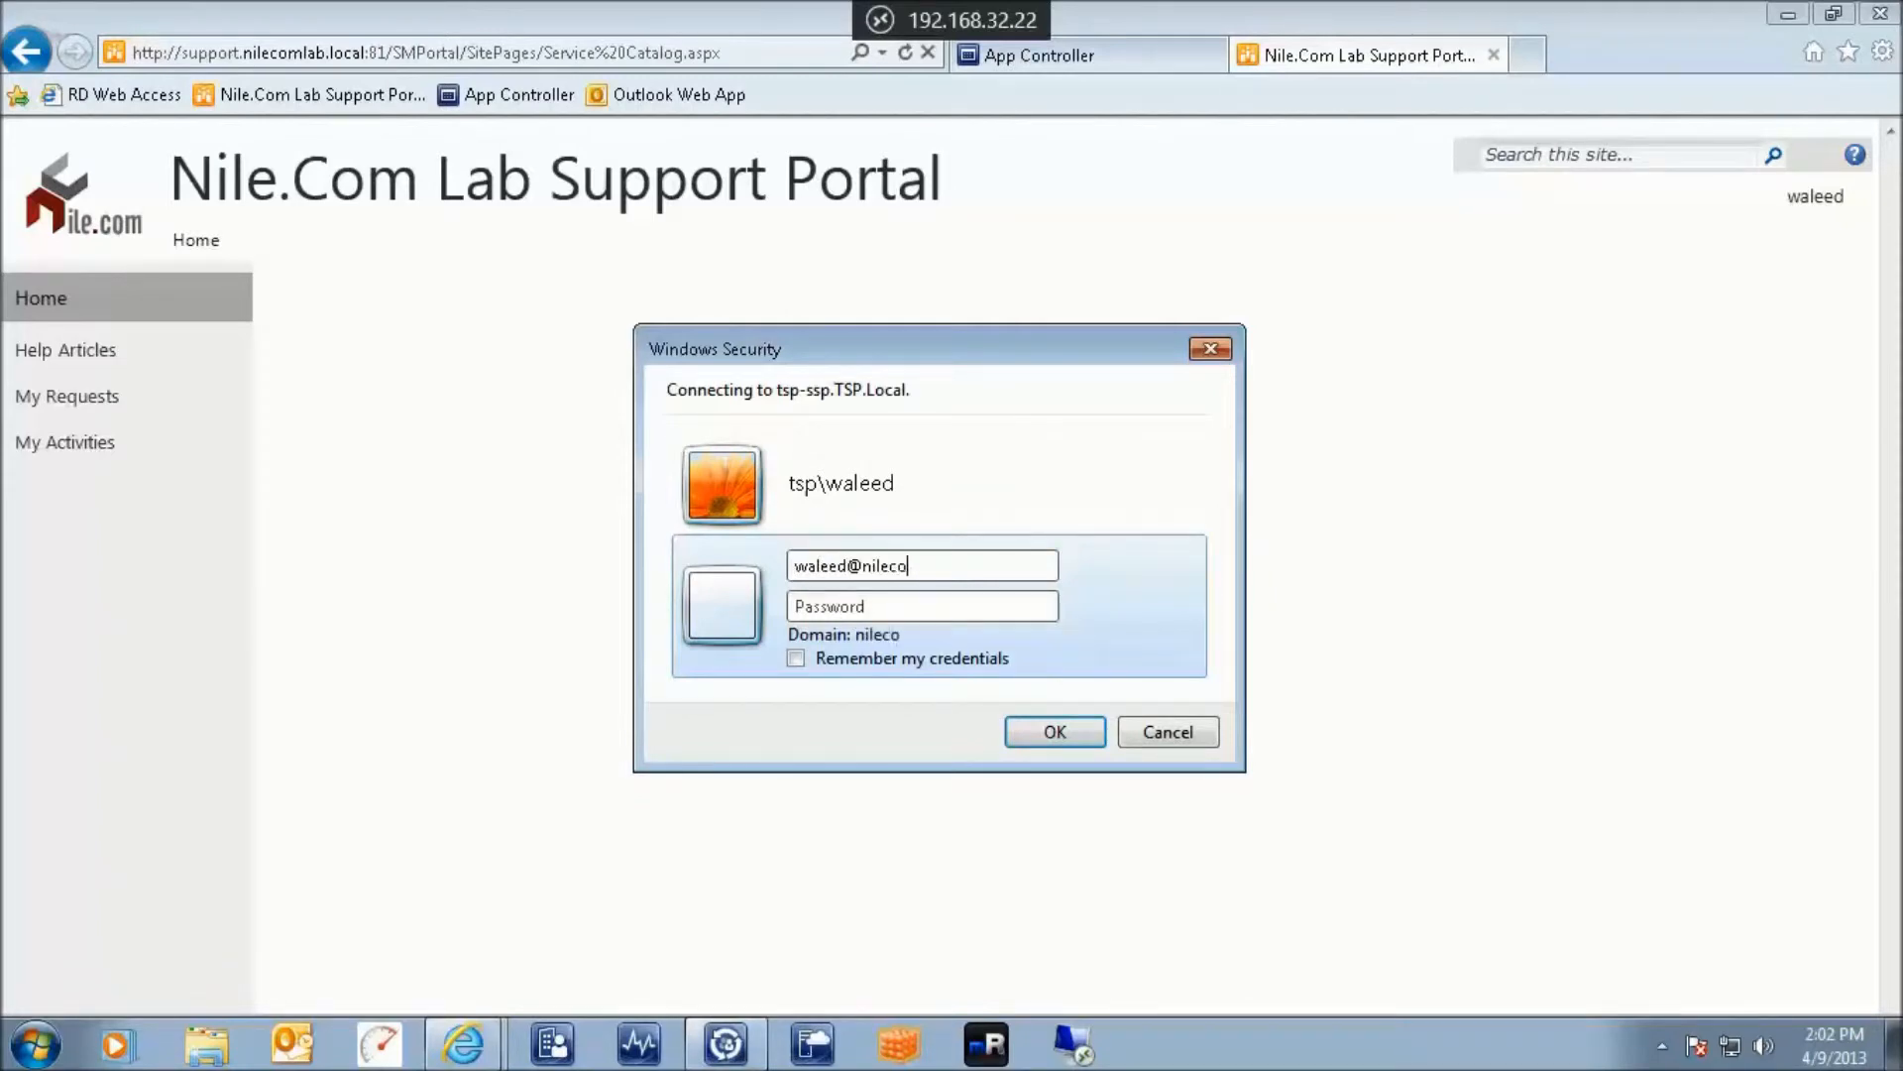
{"action": "key", "text": "Tab"}
{"action": "type", "text": "***"}
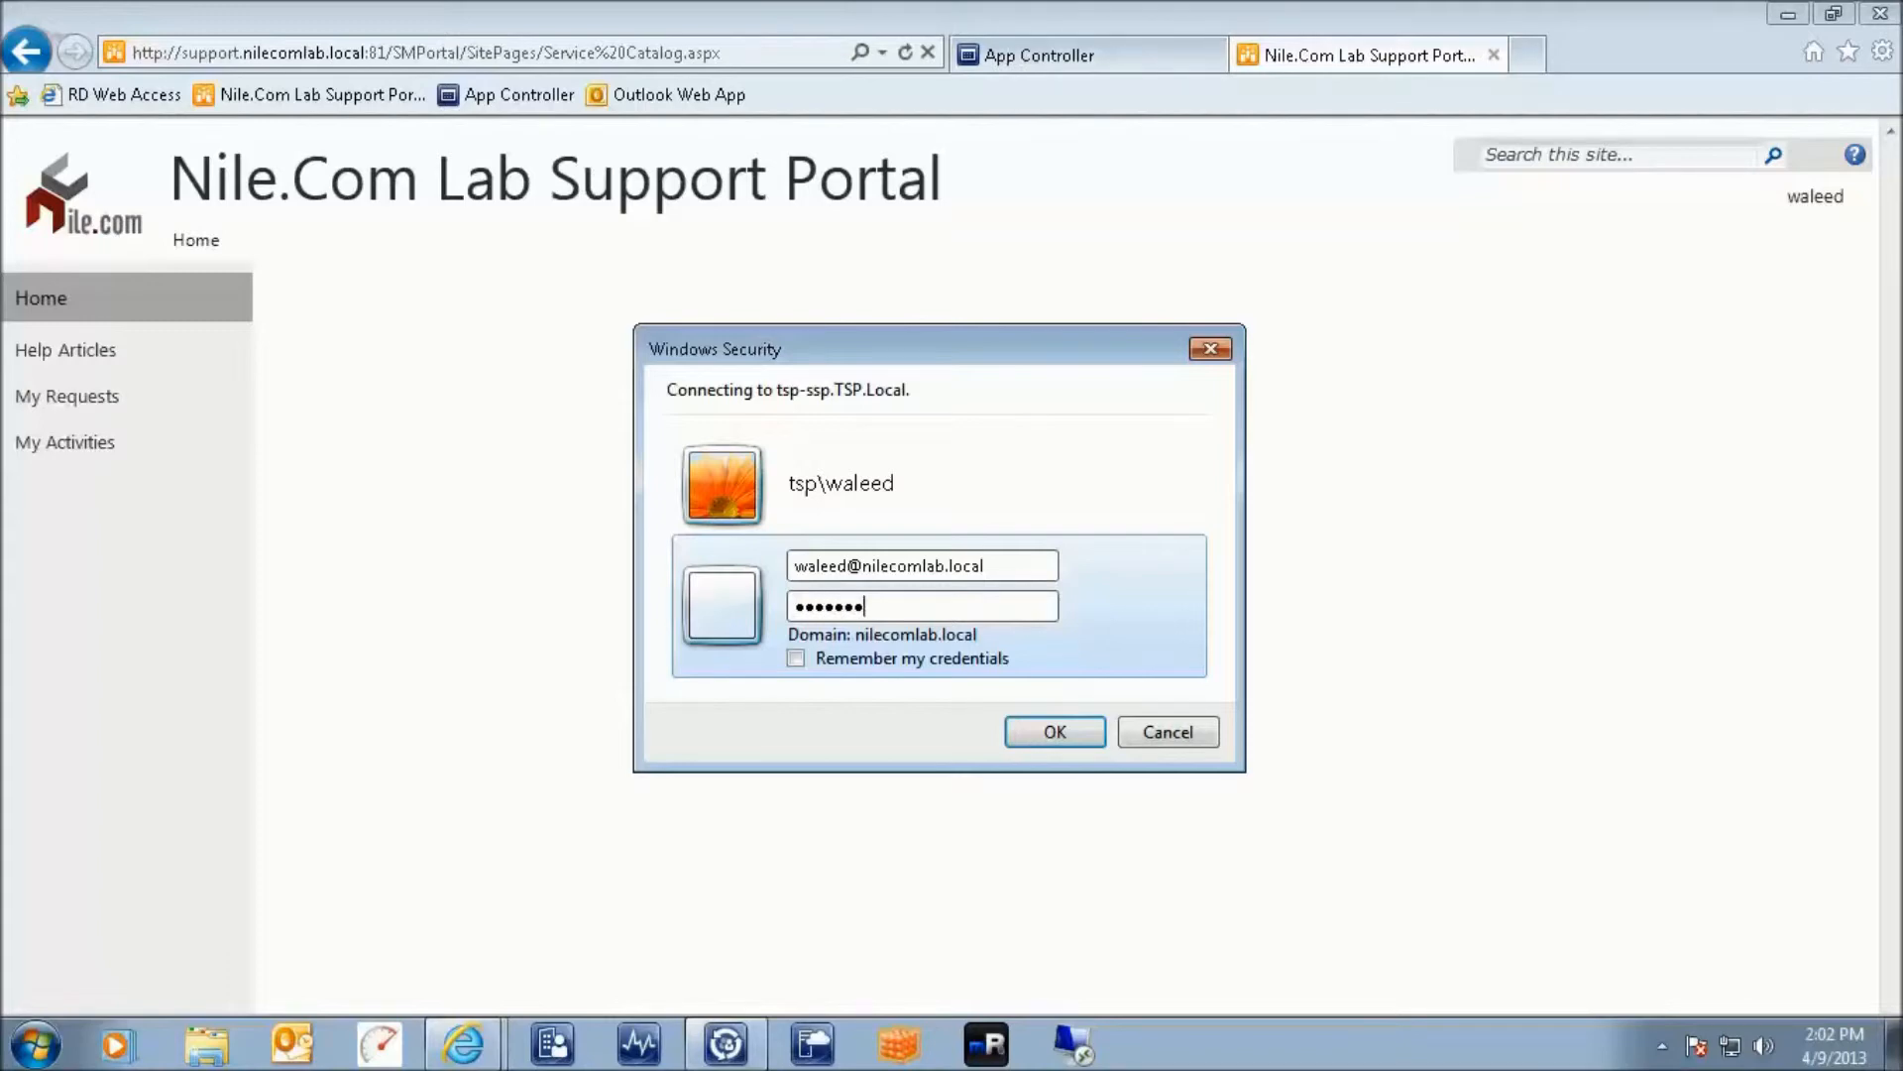
{"action": "key", "text": "Return"}
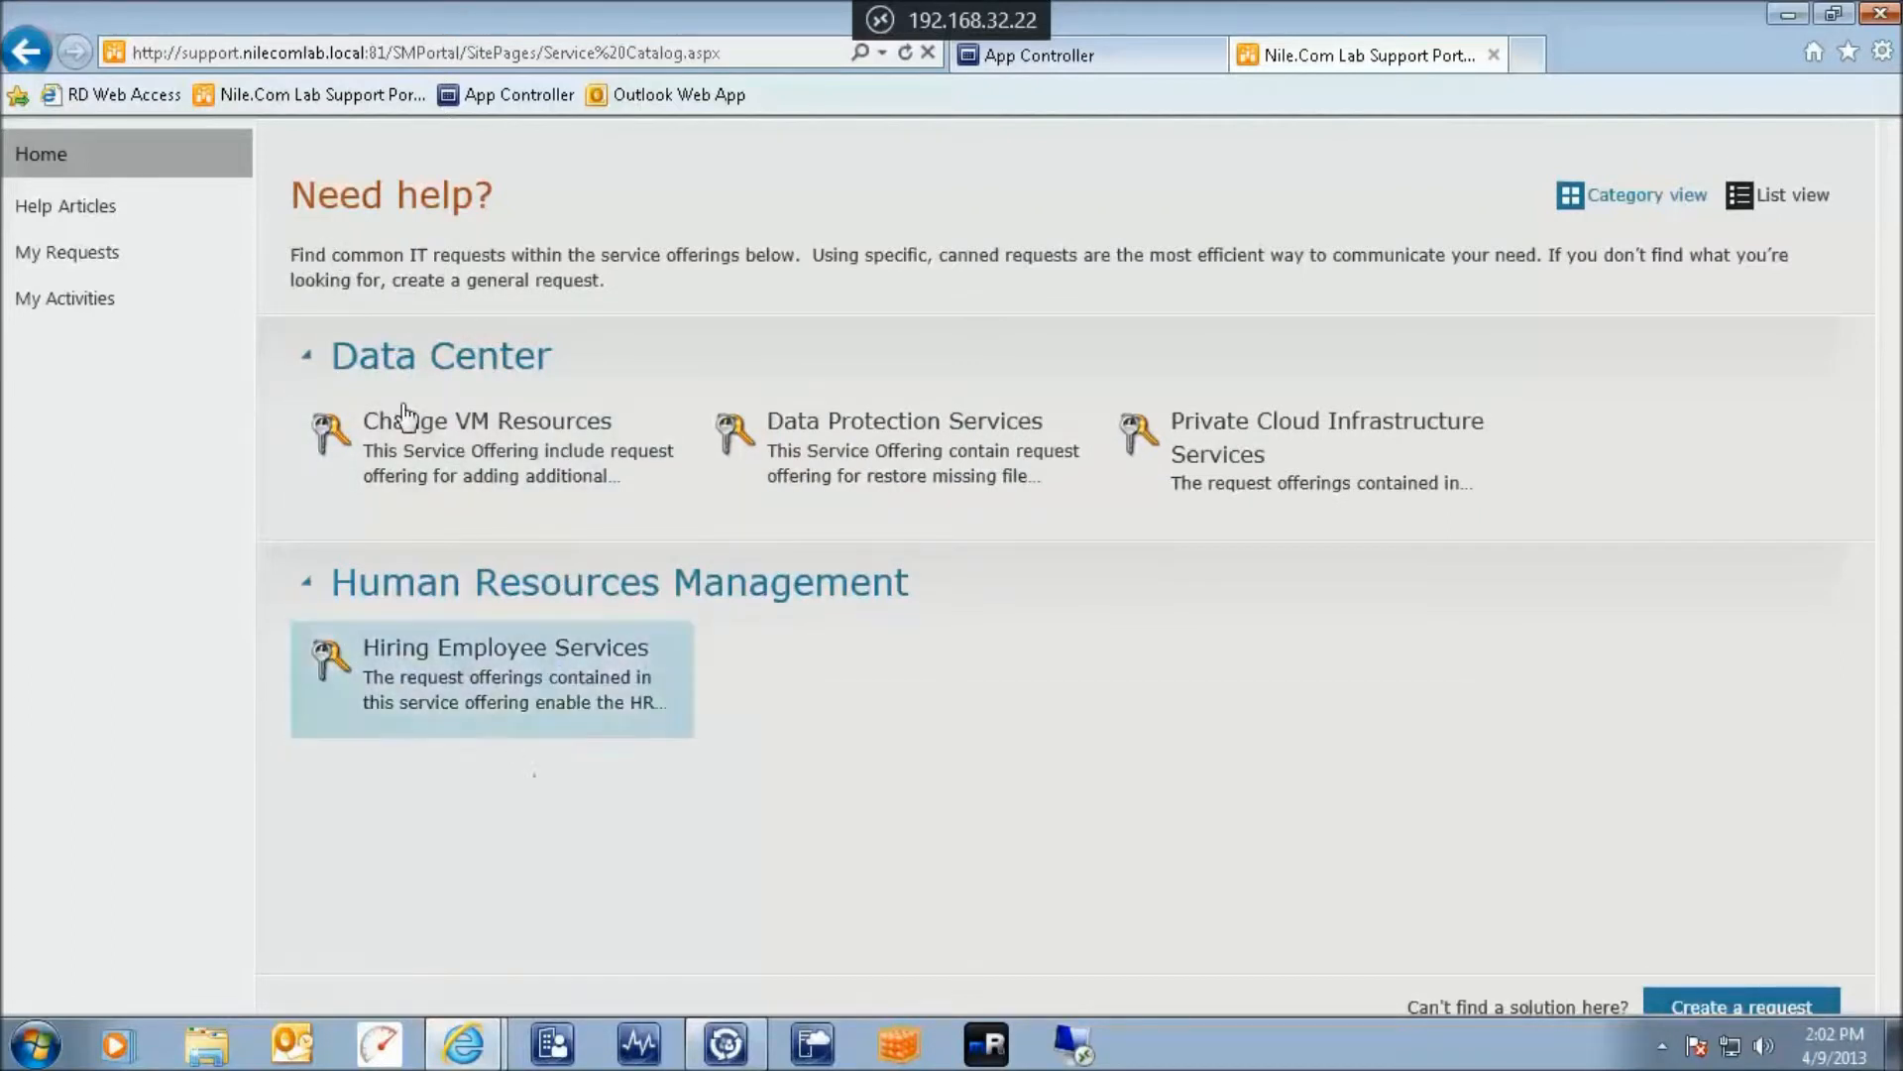
Open the Change VM Resources request form for attaching additional storage
{"action": "left_click", "coordinate": [453, 454]}
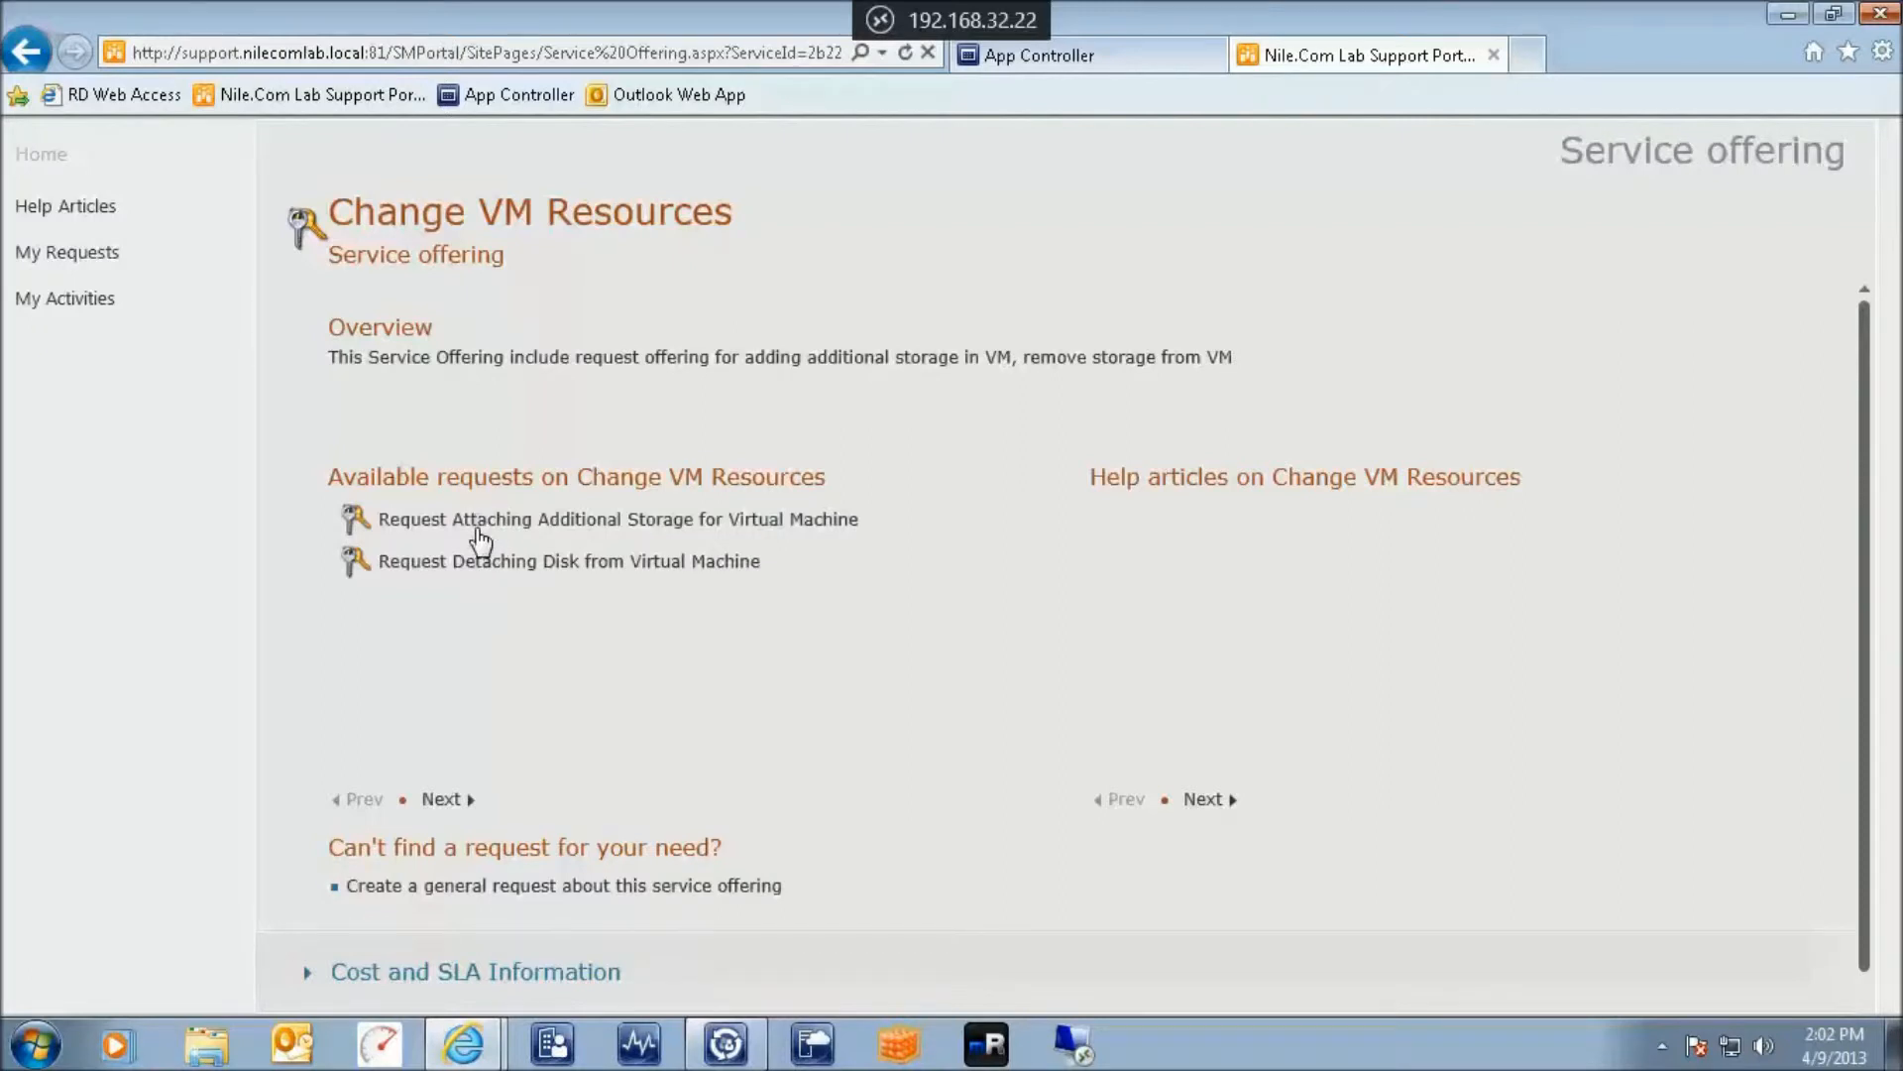
{"action": "left_click", "coordinate": [479, 532]}
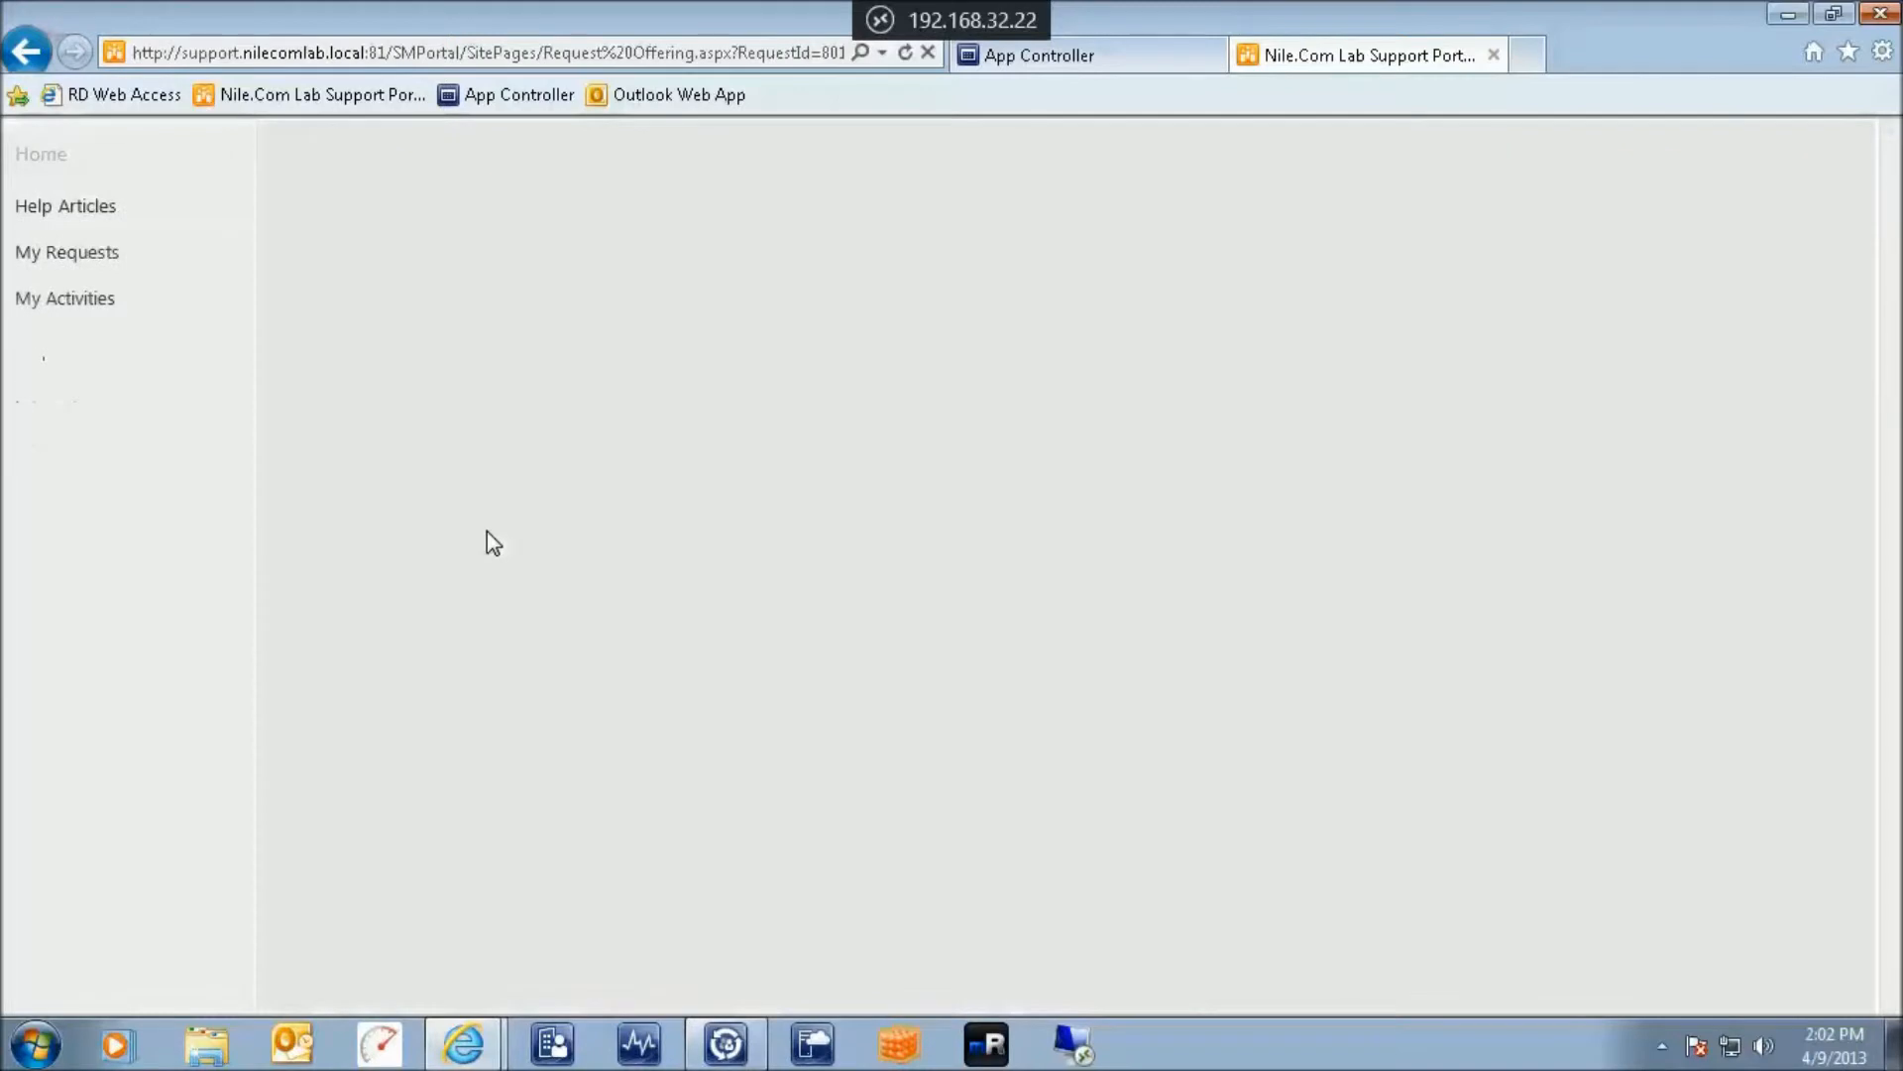
{"action": "left_click", "coordinate": [1436, 297]}
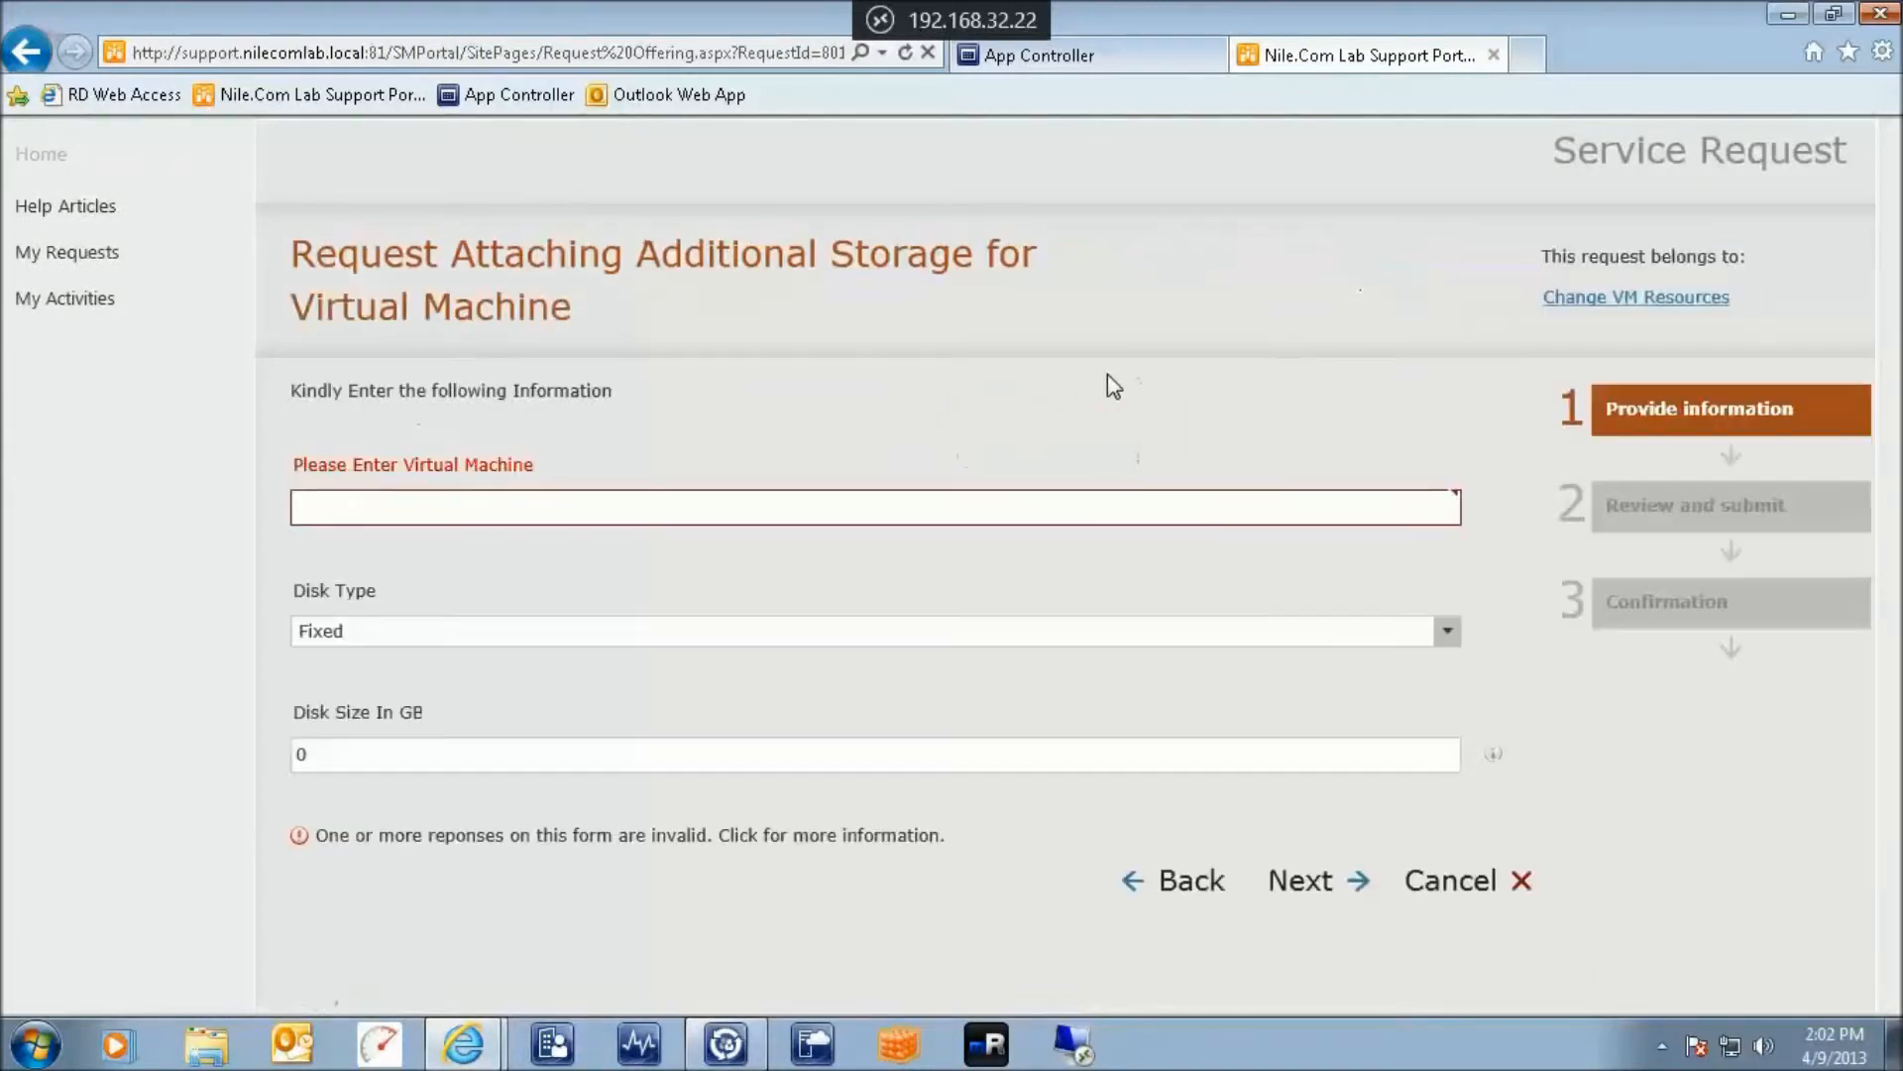
Request a 2 GB fixed disk for Nilecom-iis and submit it as SR2697
{"action": "left_click", "coordinate": [602, 501]}
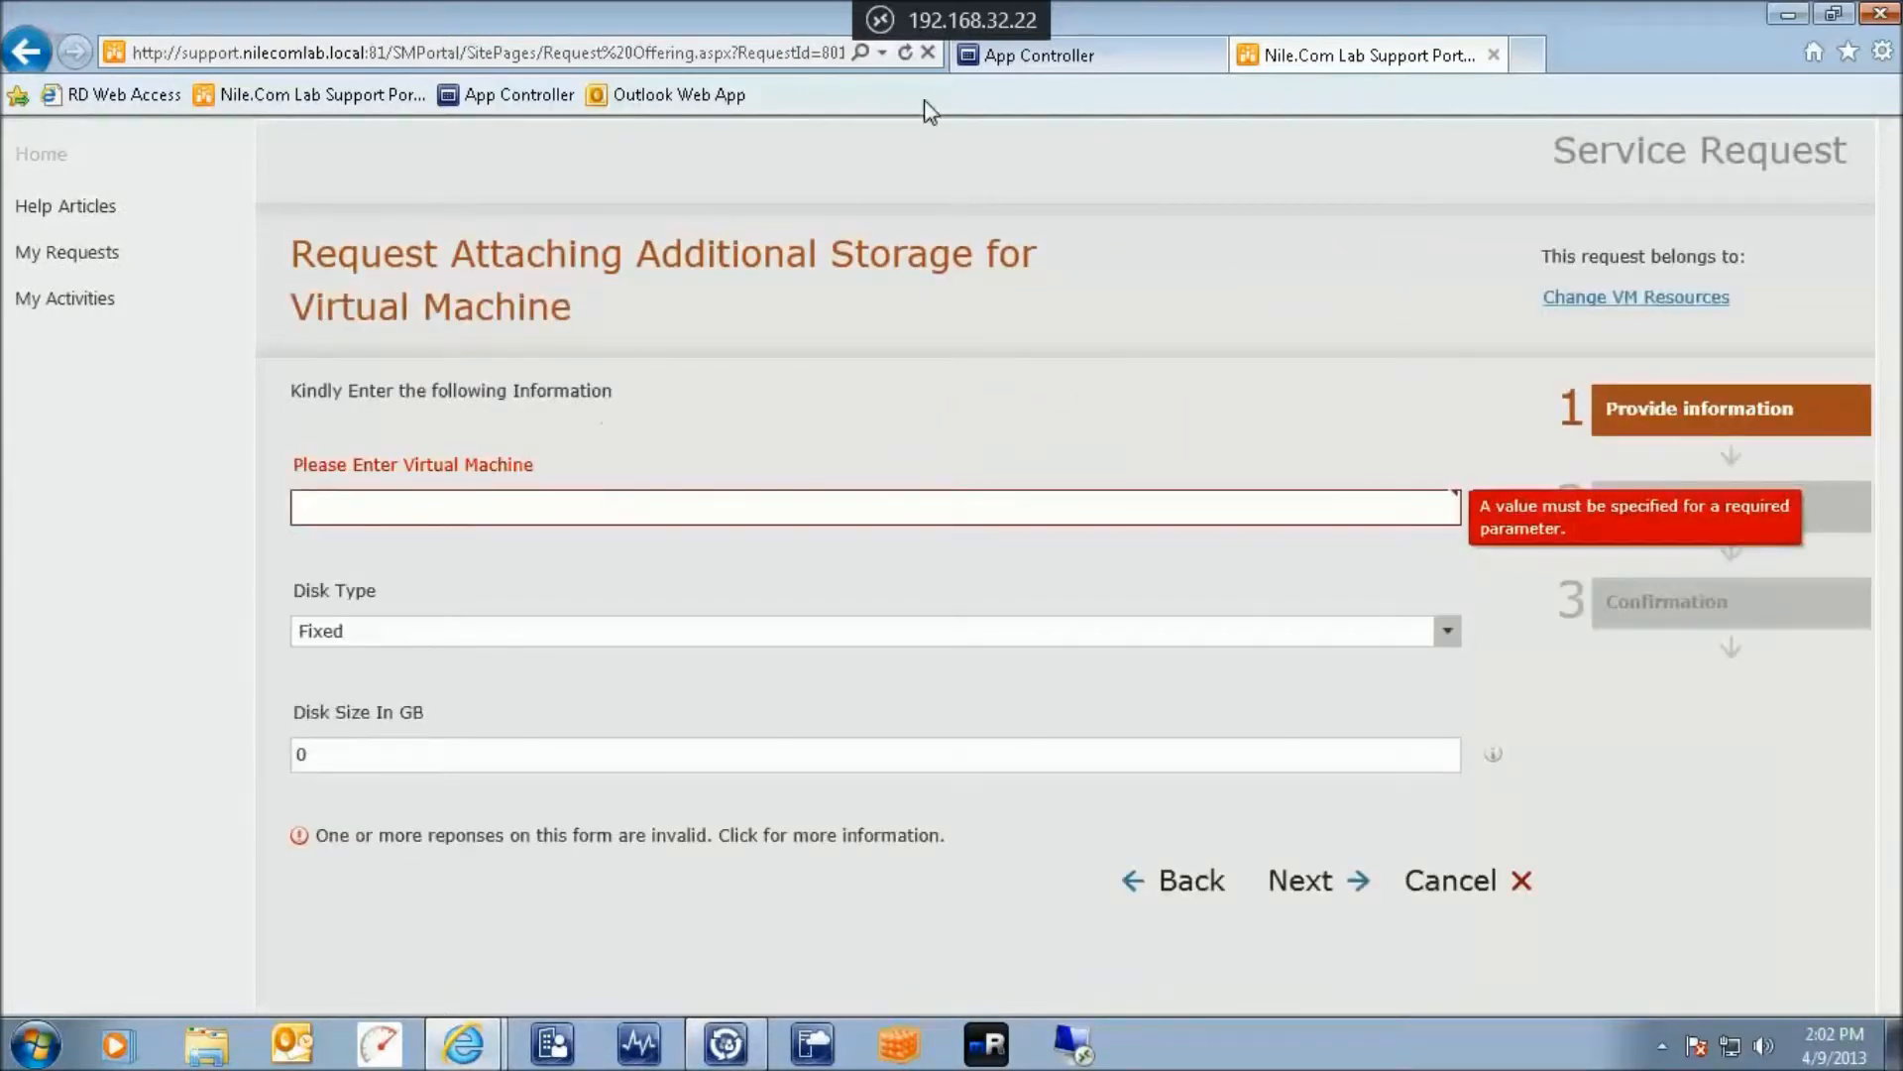
{"action": "left_click", "coordinate": [1020, 59]}
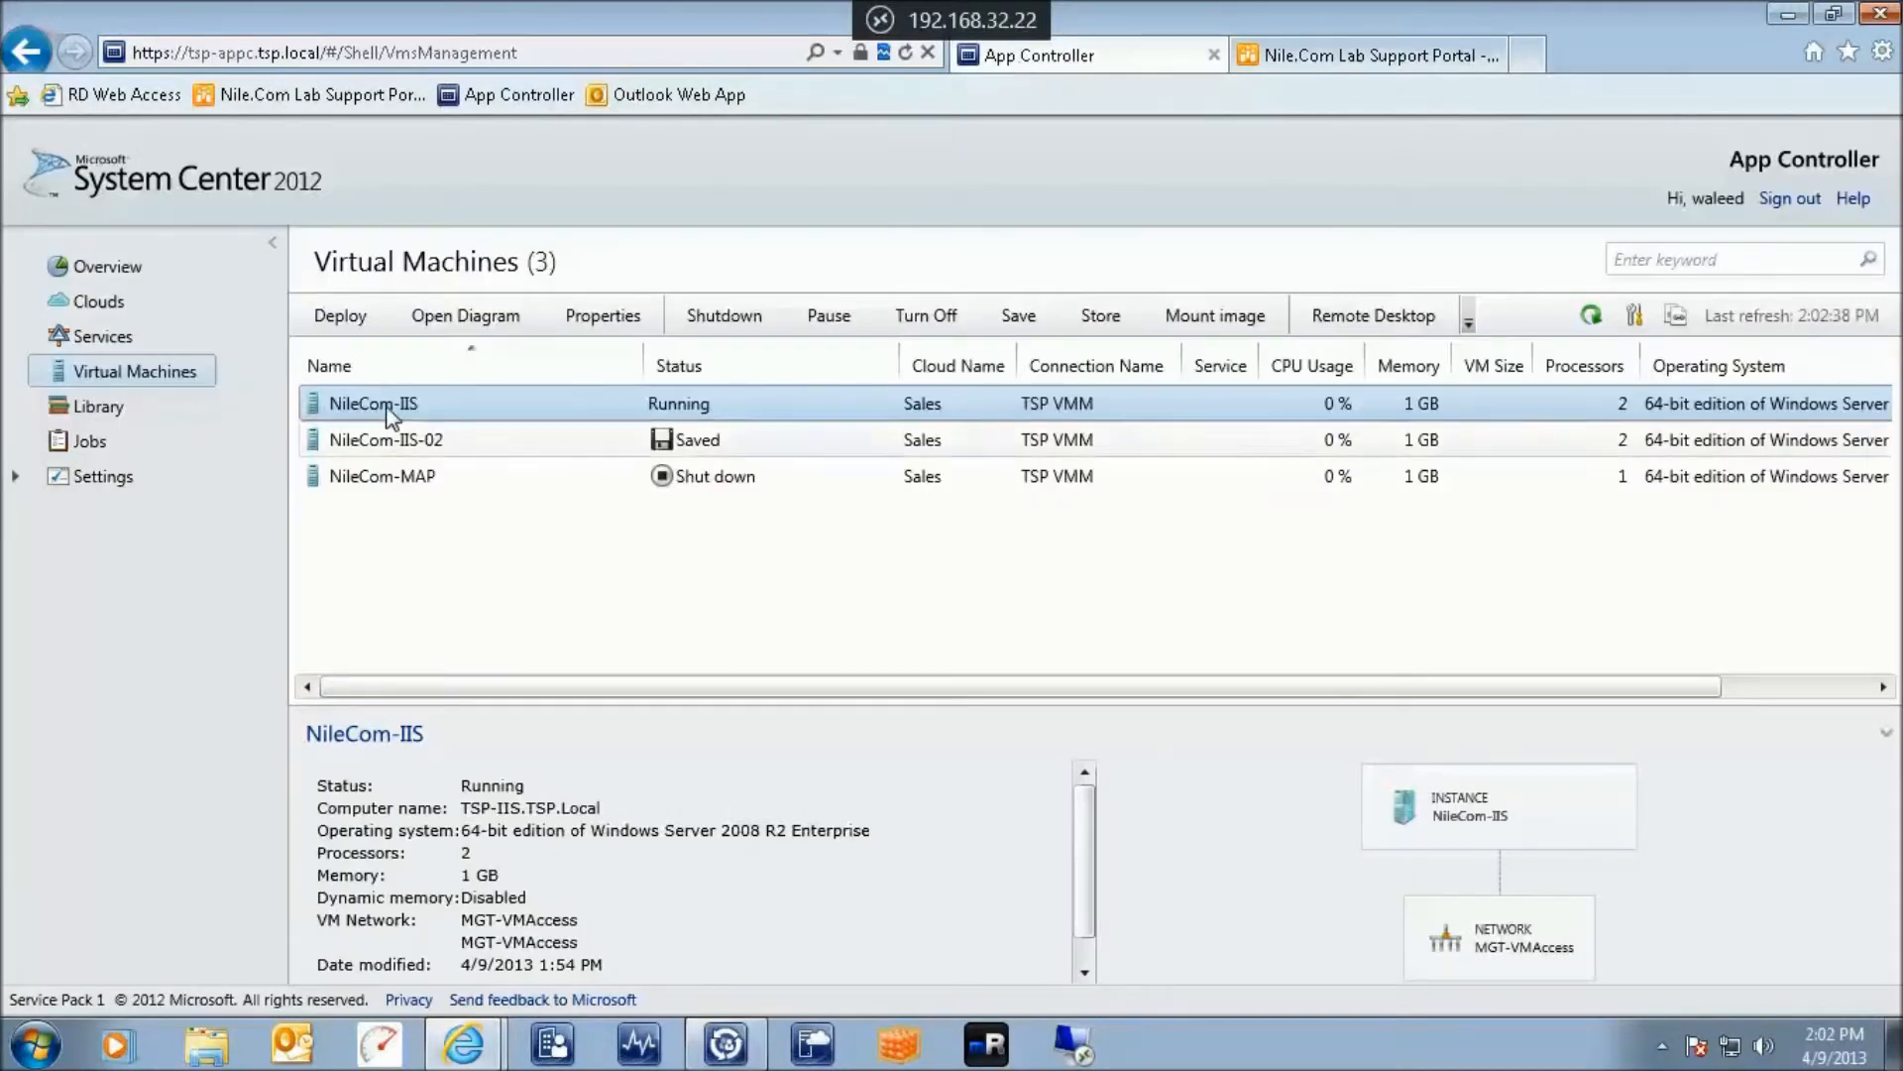
{"action": "left_click", "coordinate": [1315, 60]}
{"action": "type", "text": "Nilecom-iis"}
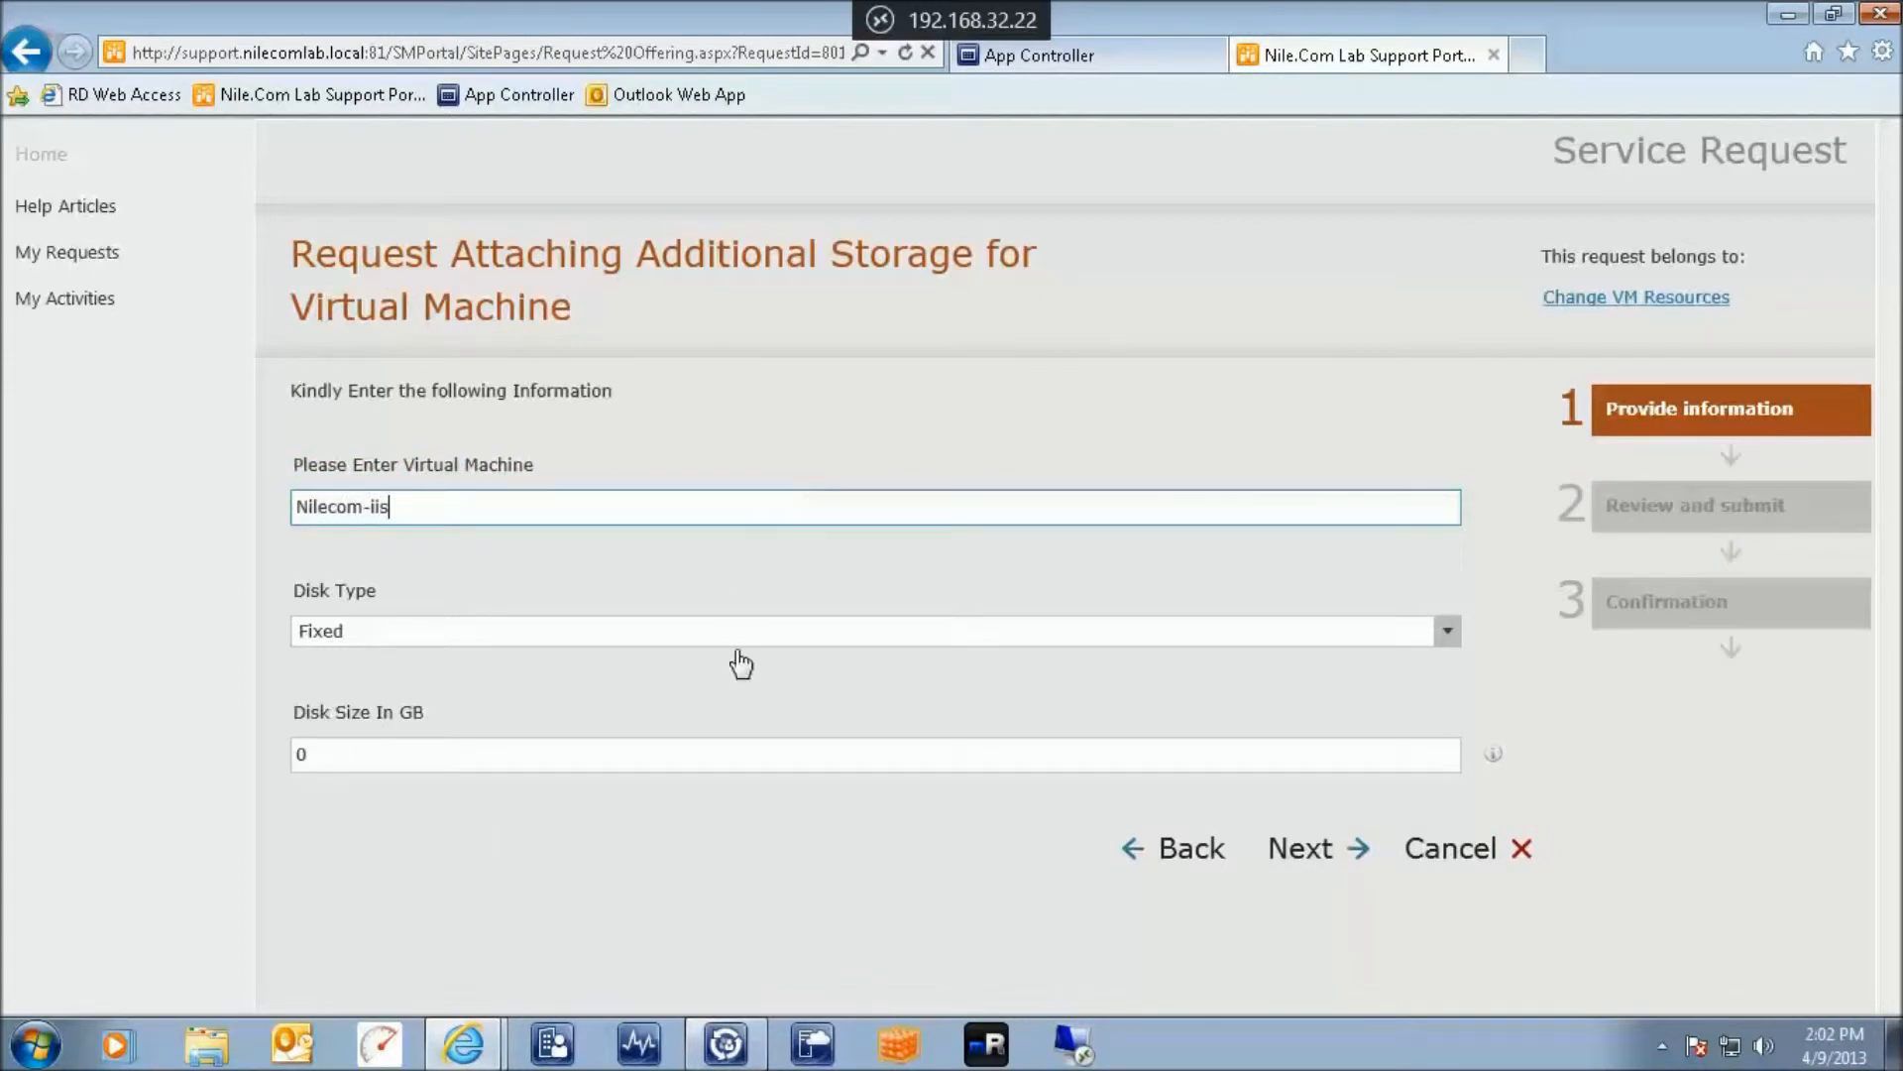
{"action": "left_click", "coordinate": [665, 754]}
{"action": "left_click_drag", "start_coordinate": [635, 755], "coordinate": [274, 766]}
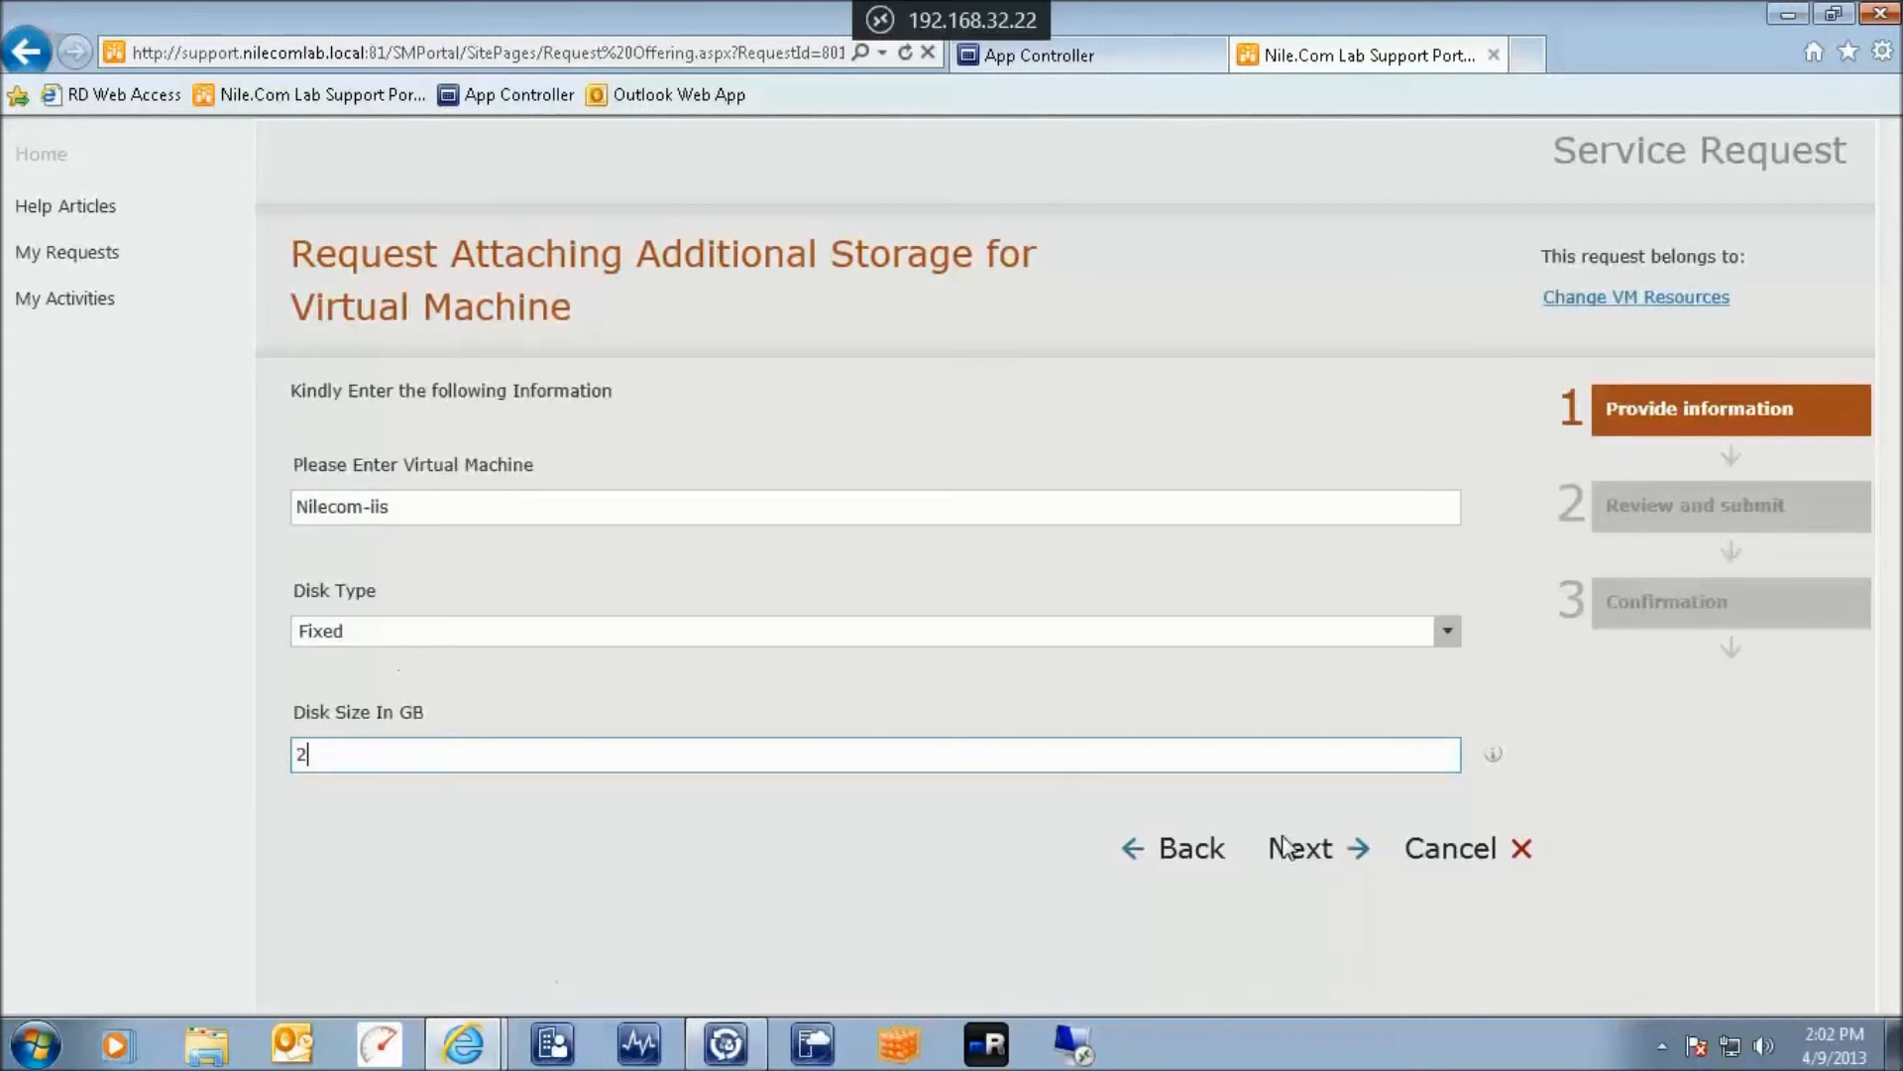
{"action": "left_click", "coordinate": [1314, 850]}
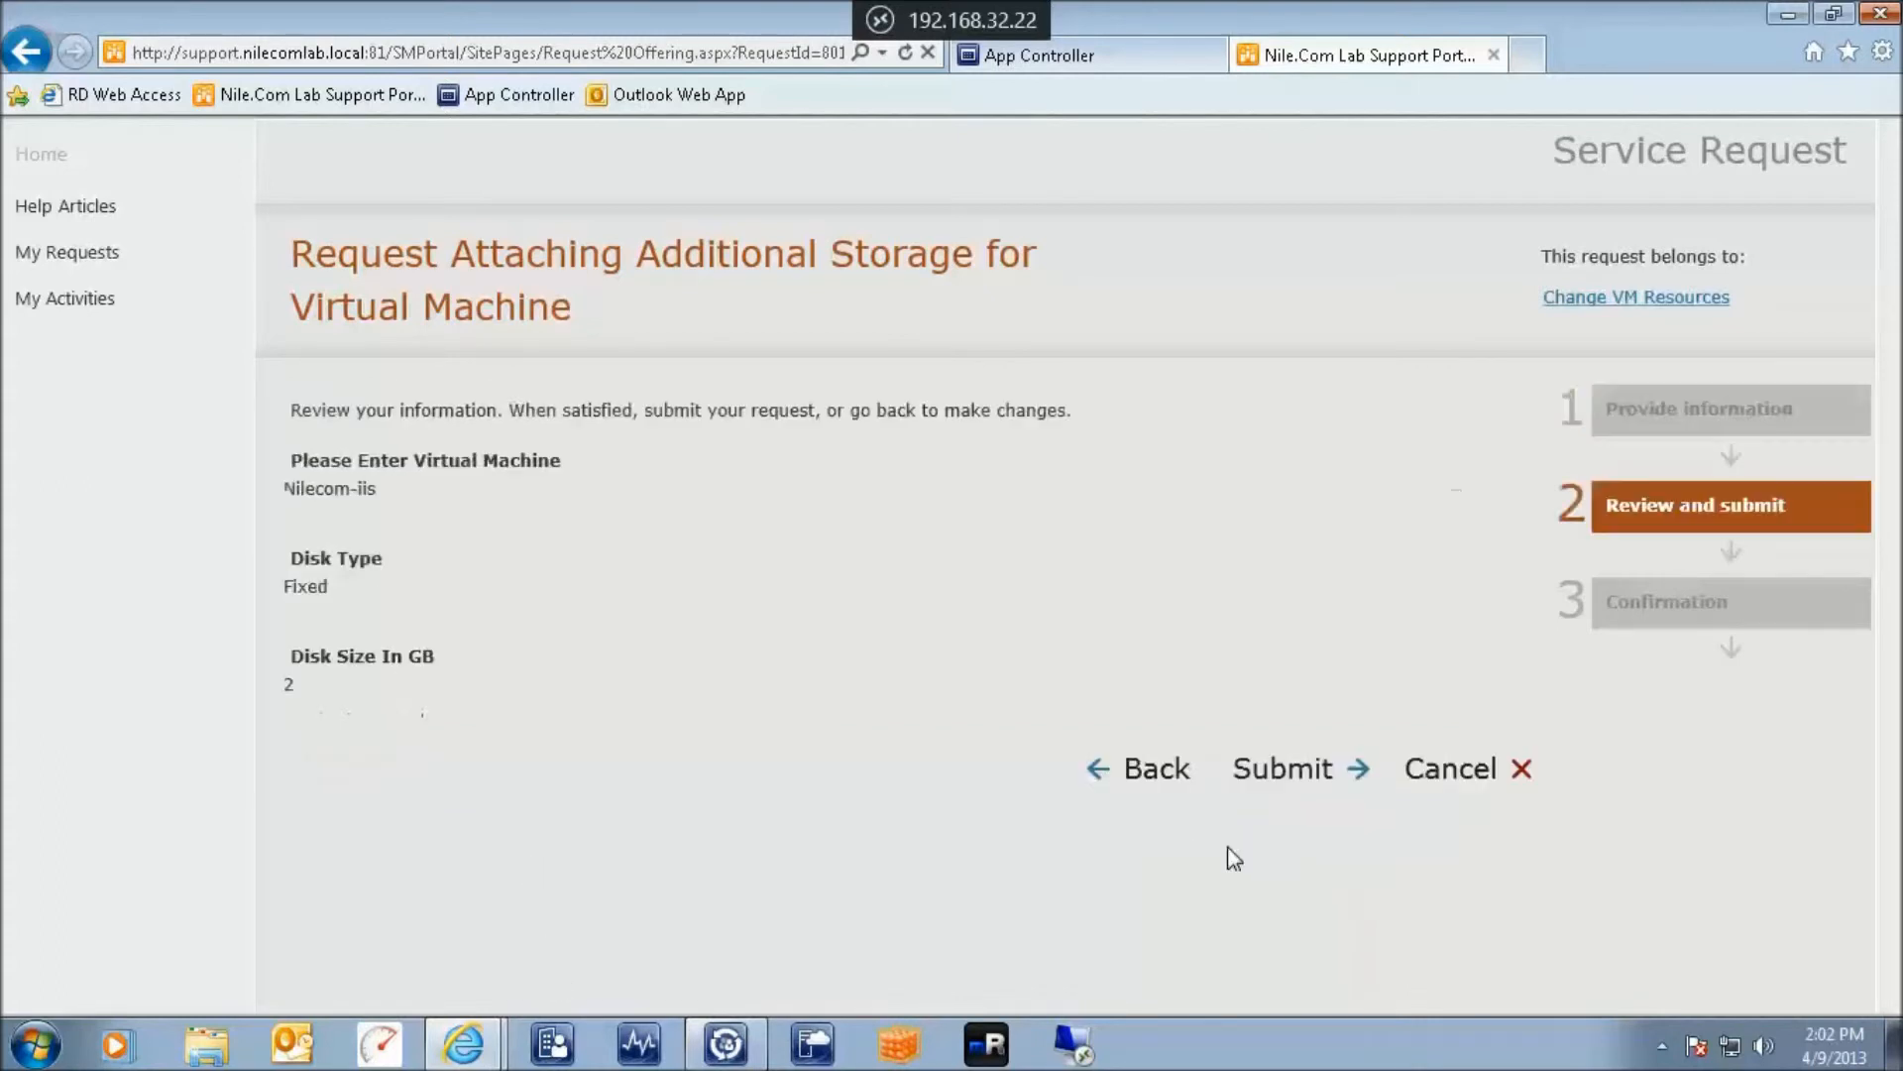
{"action": "left_click", "coordinate": [1287, 769]}
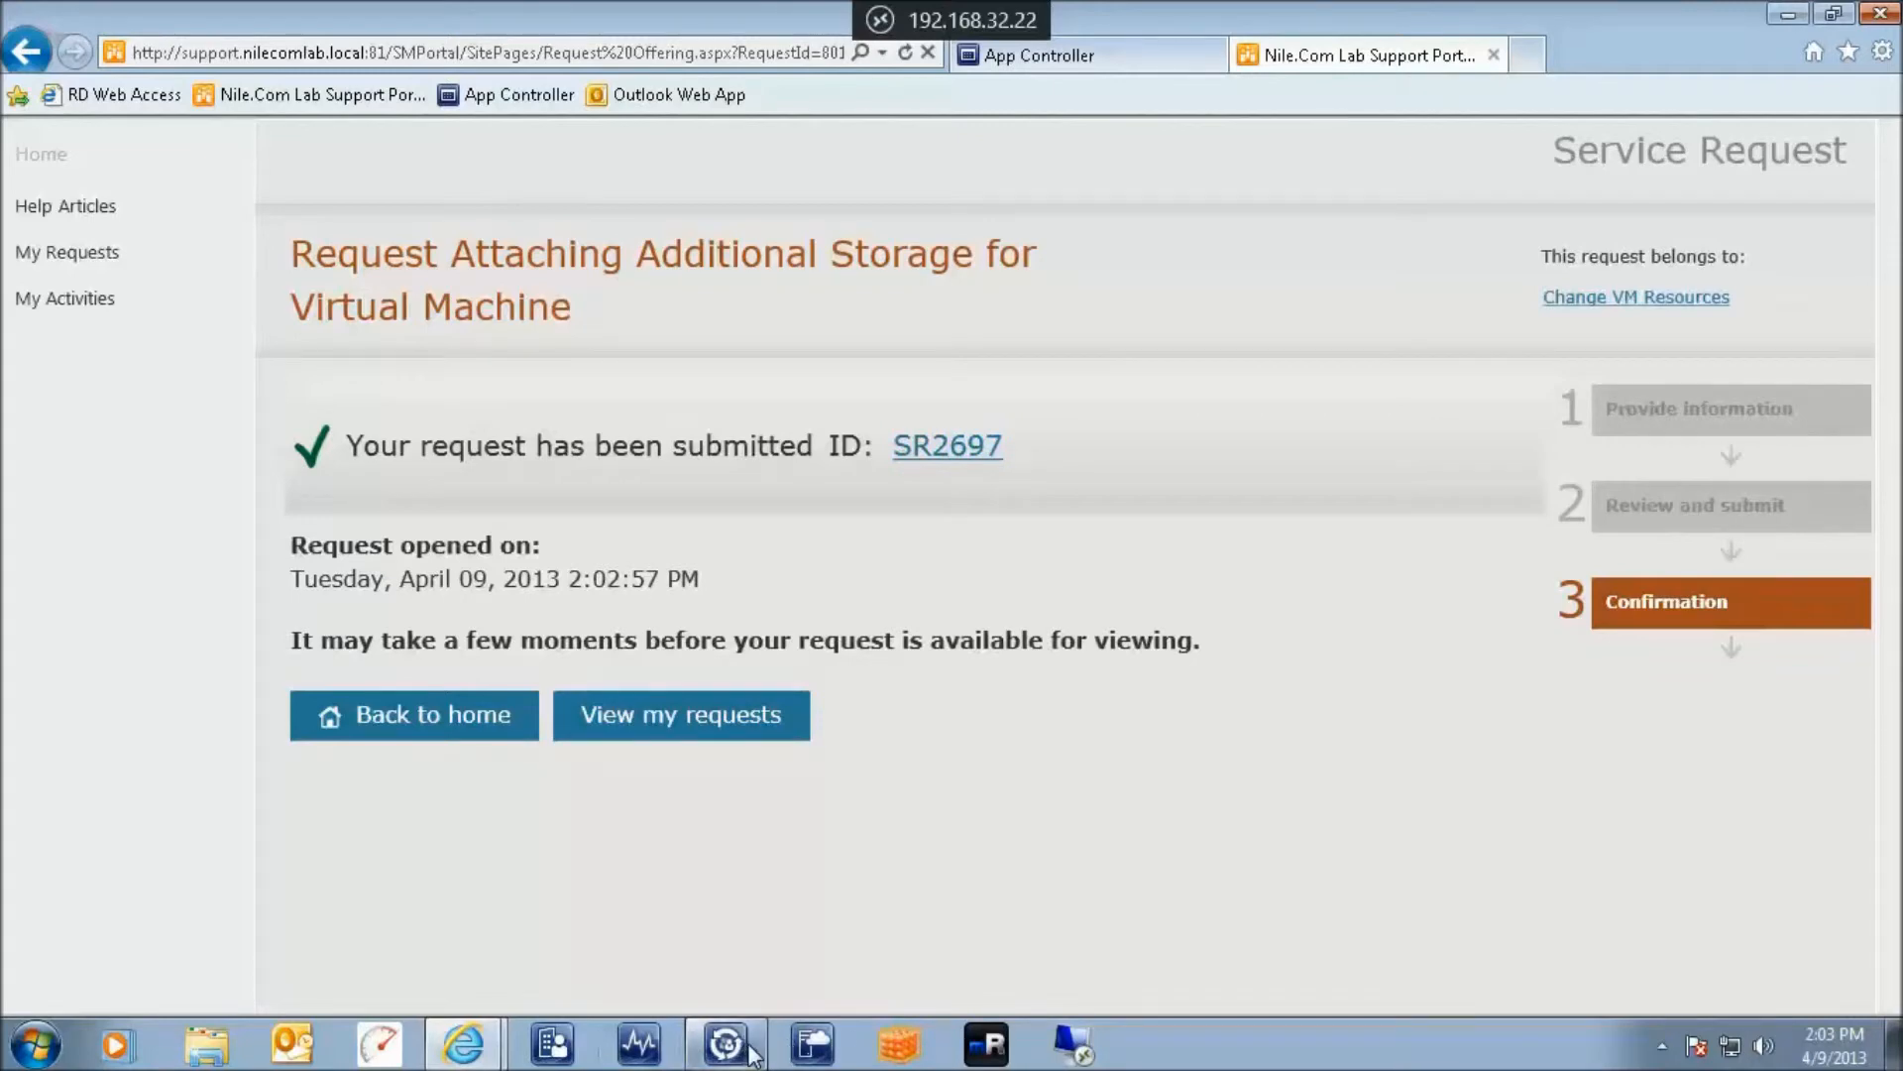
{"action": "mouse_move", "coordinate": [750, 1049]}
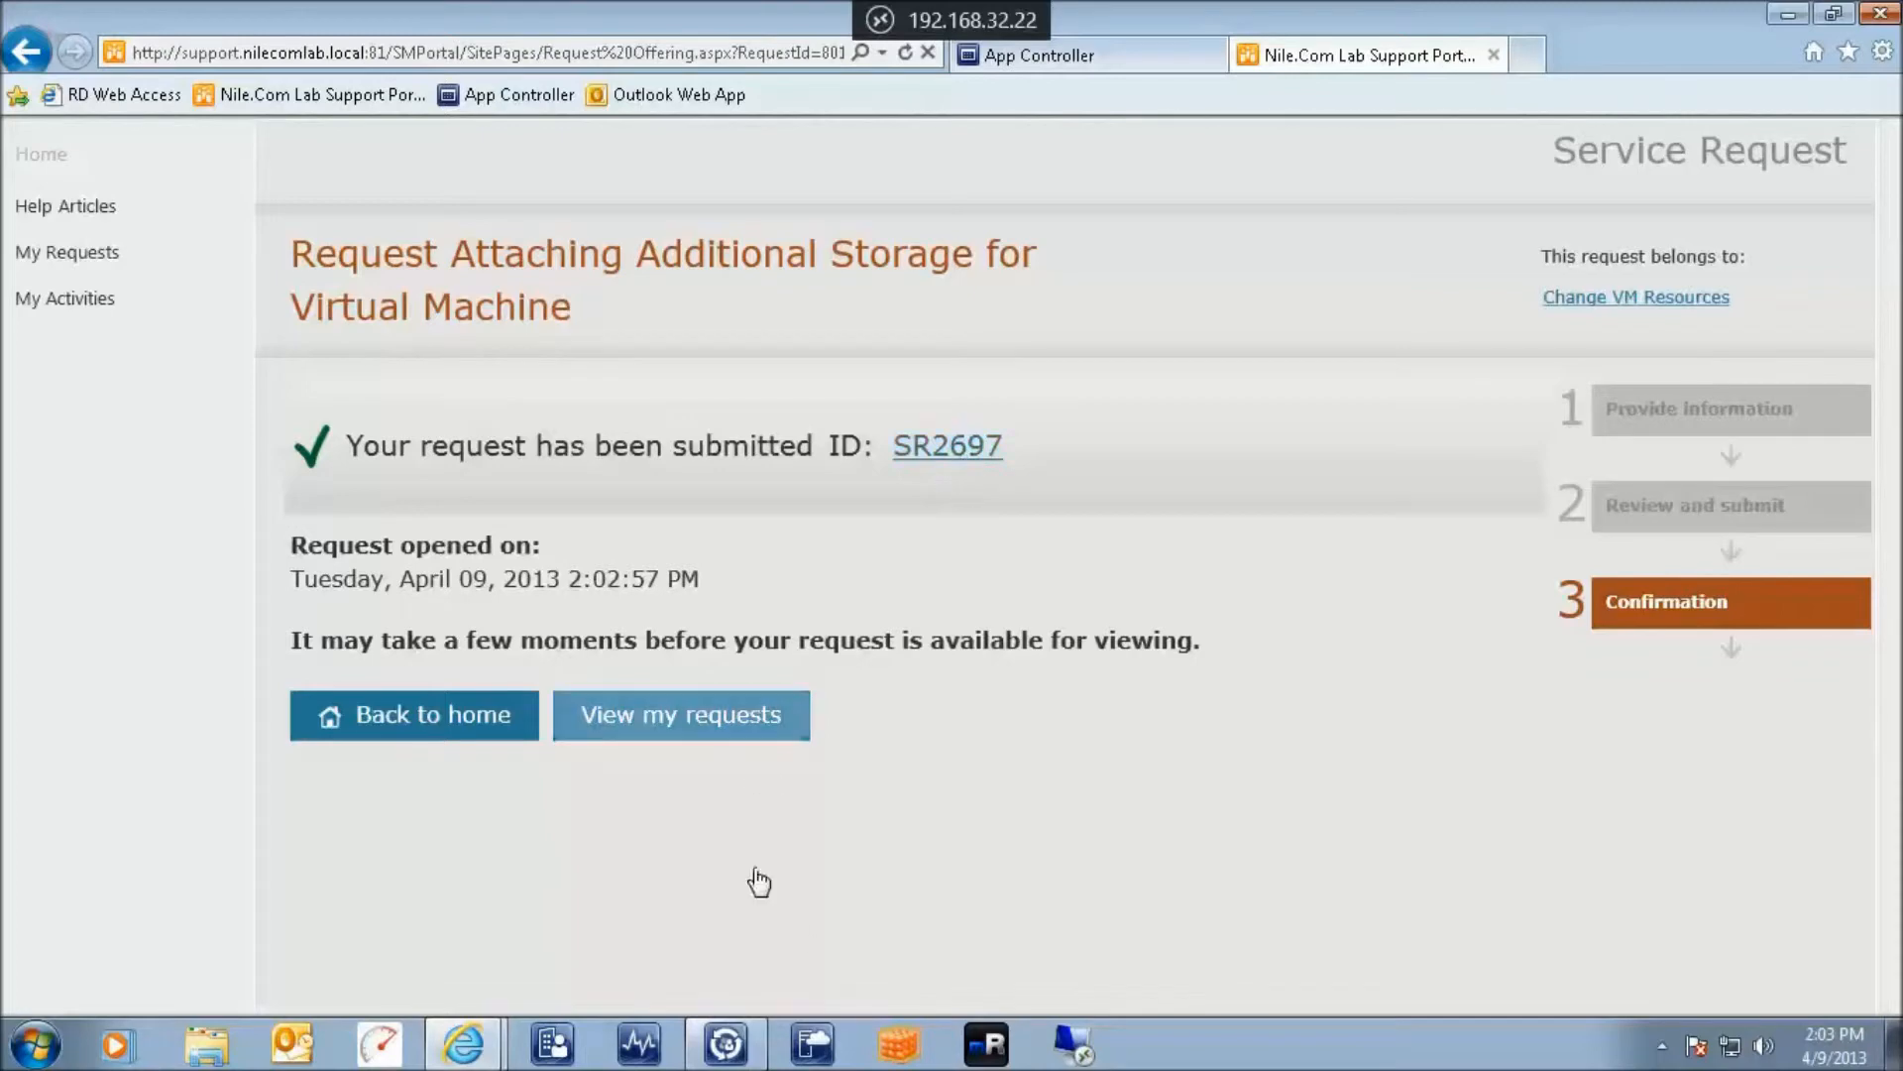
Refresh All Open Service Requests, open SR2697 and view its runbook activity RB2698
{"action": "left_click", "coordinate": [729, 1043]}
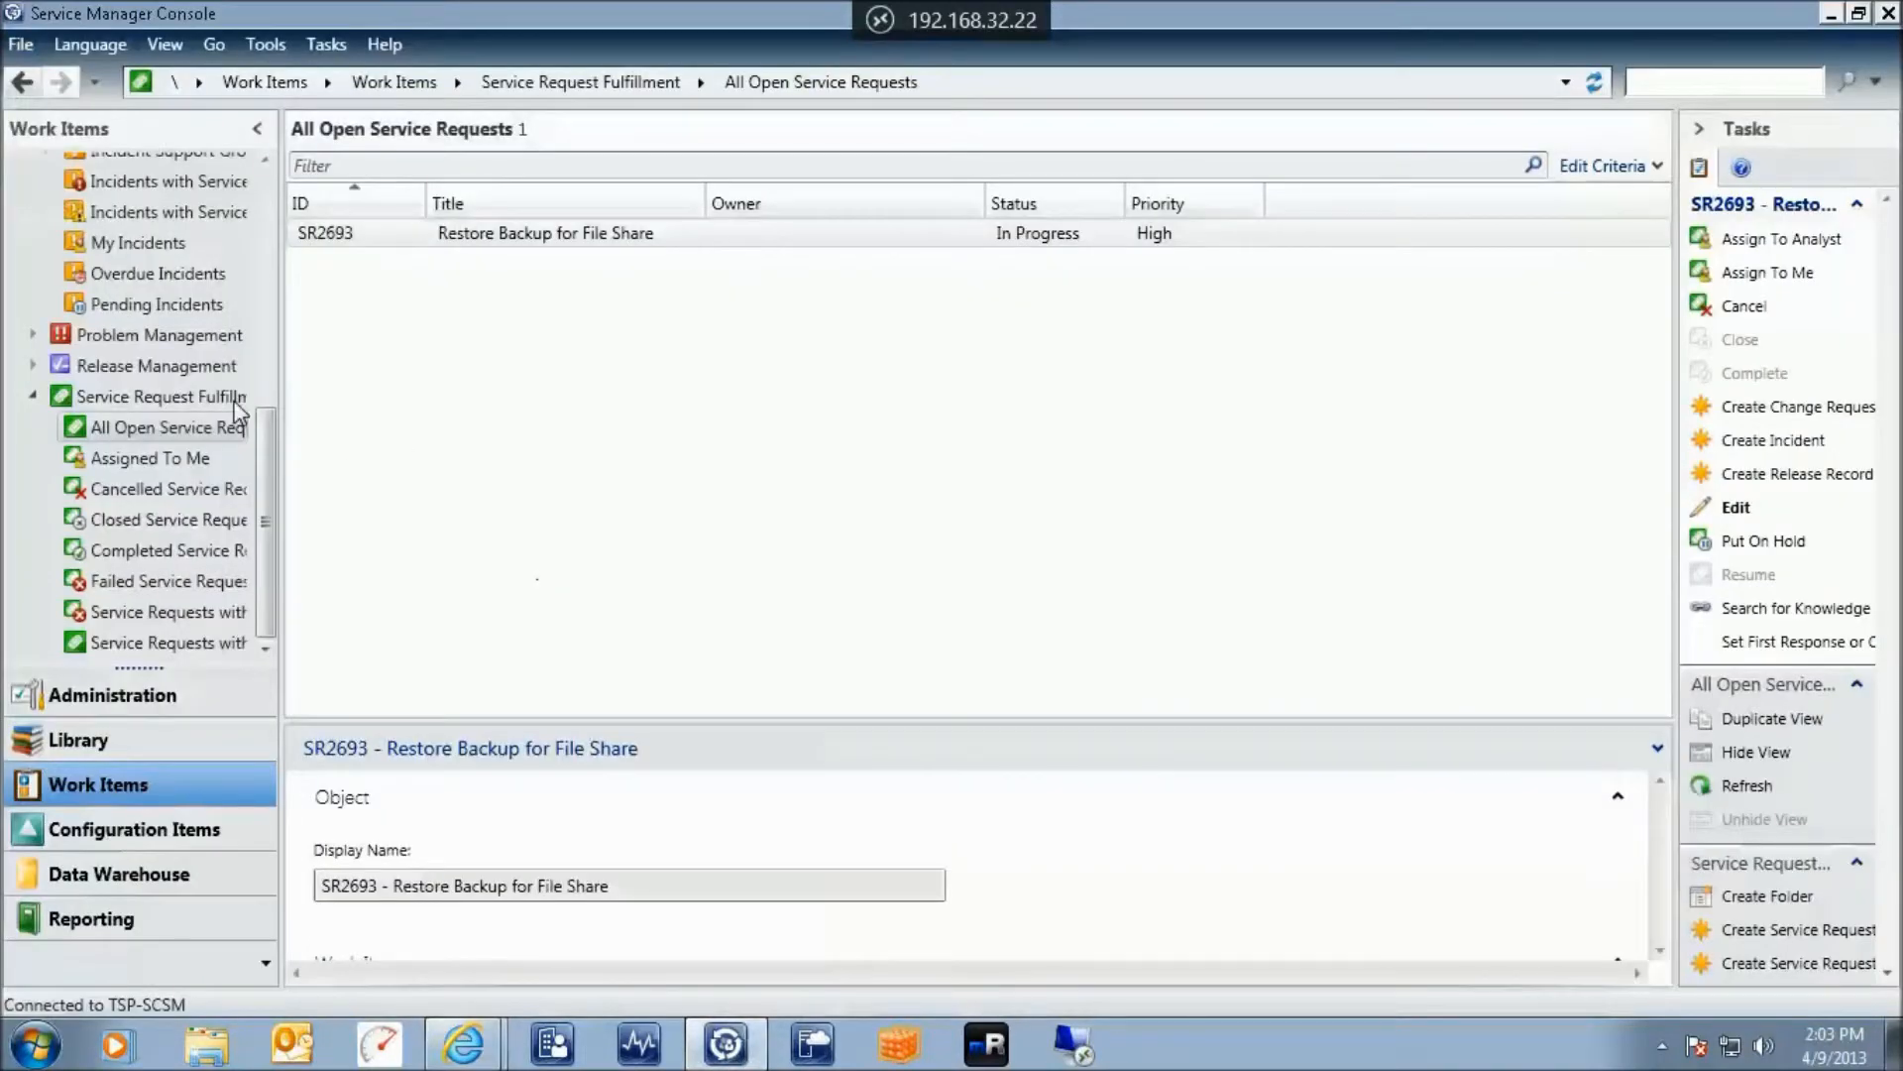
{"action": "right_click", "coordinate": [191, 428]}
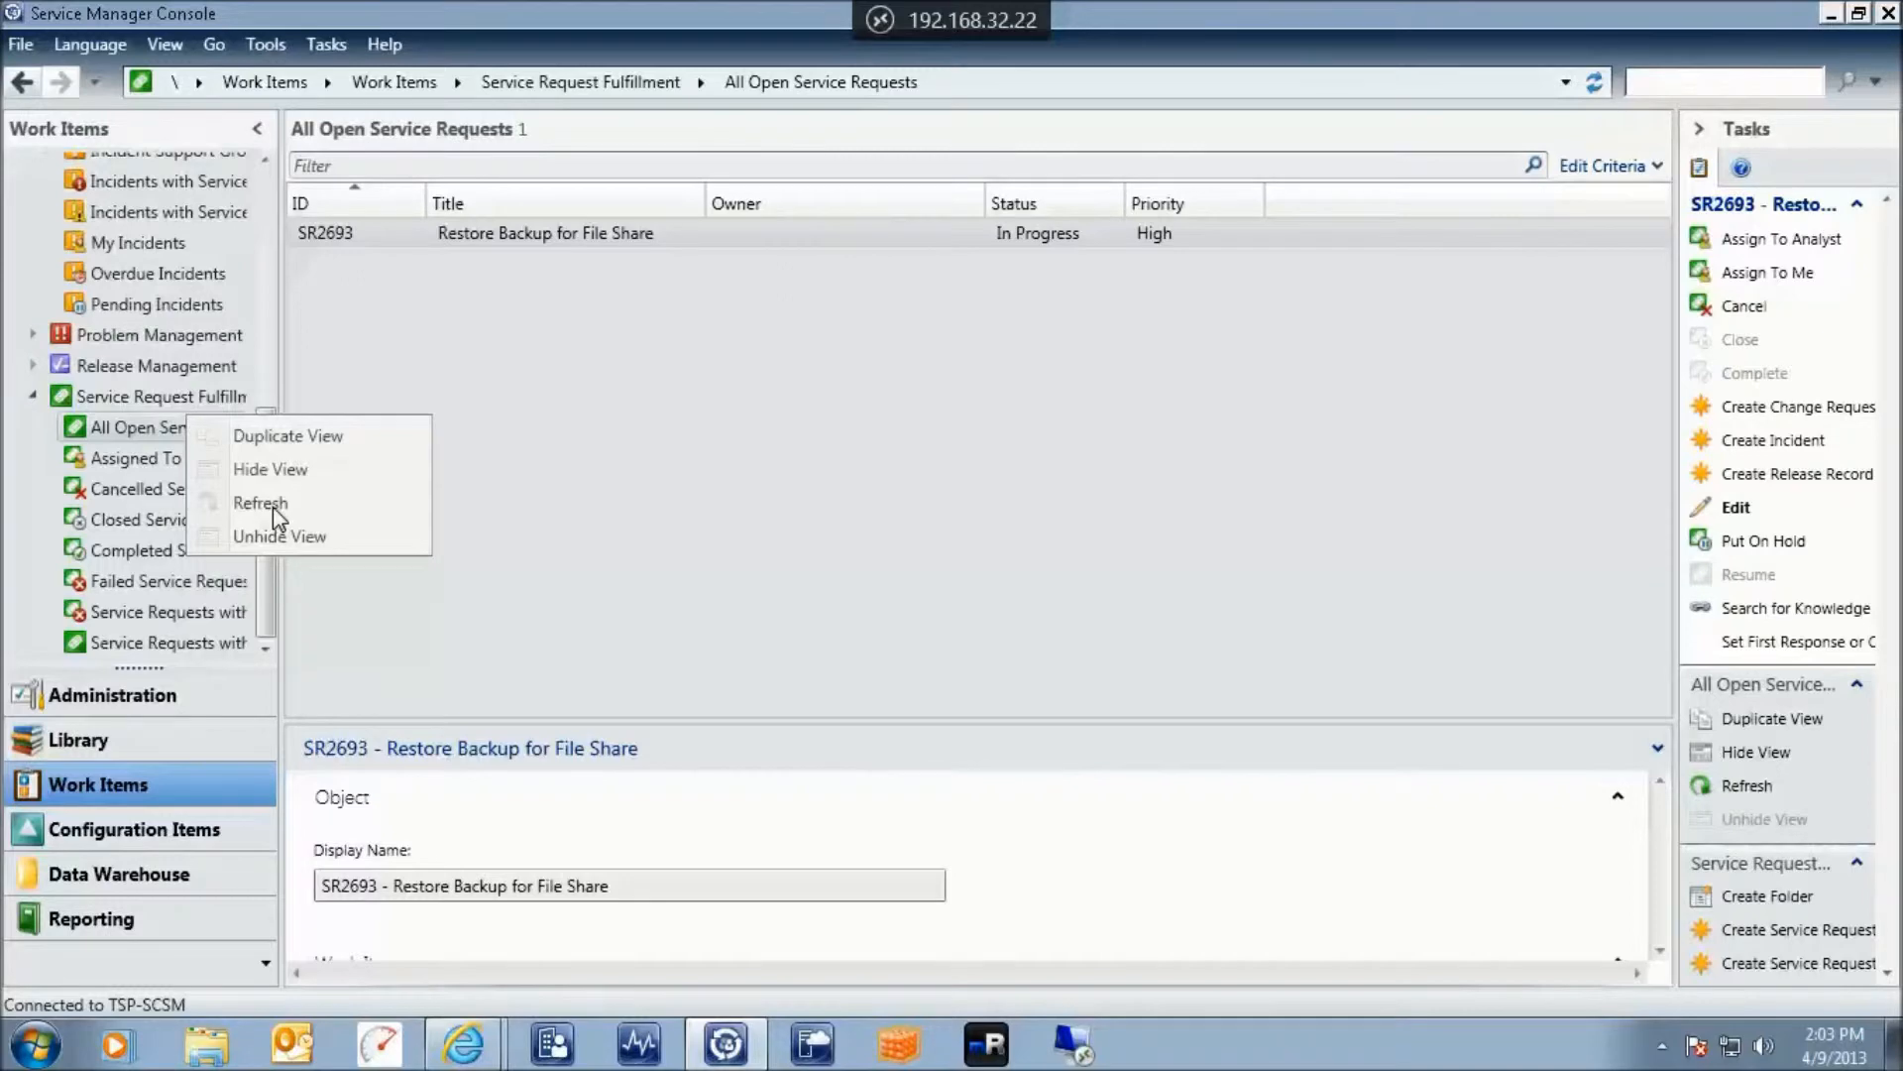
{"action": "left_click", "coordinate": [269, 505]}
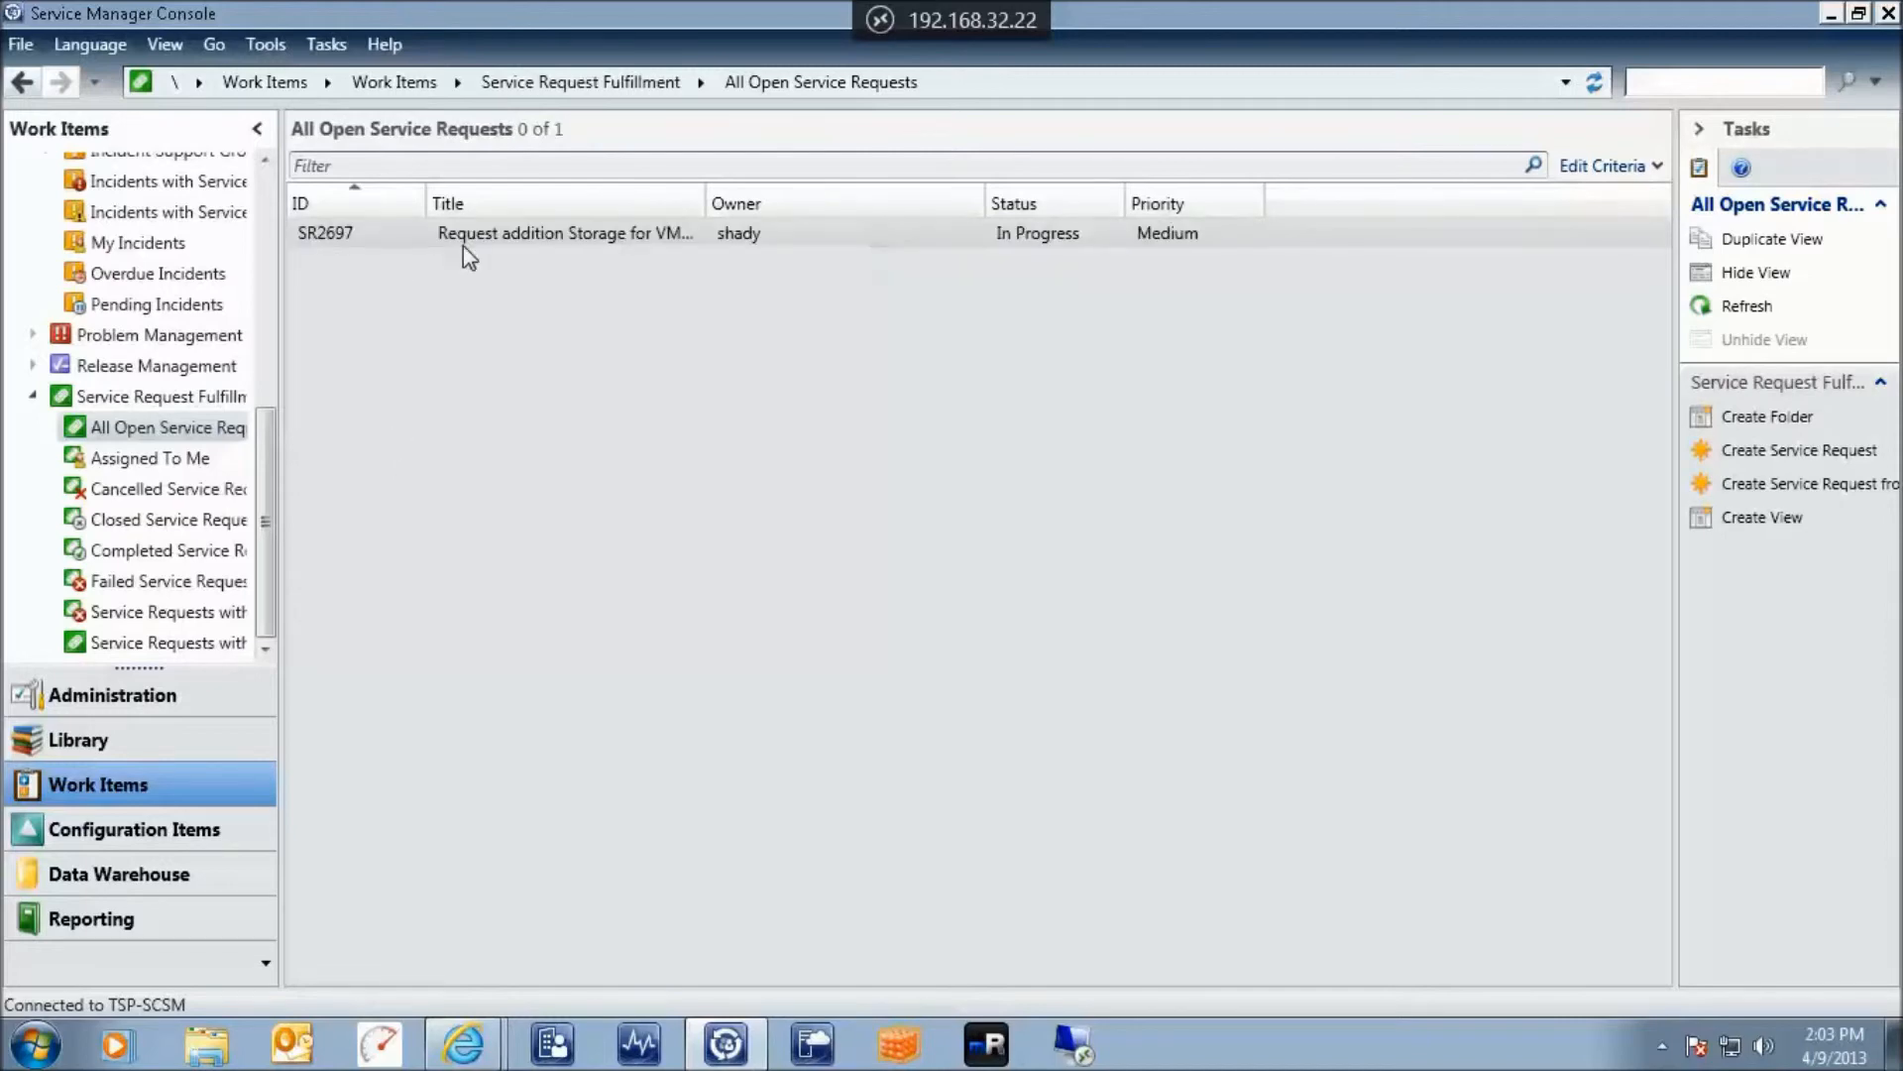
{"action": "left_click", "coordinate": [622, 236]}
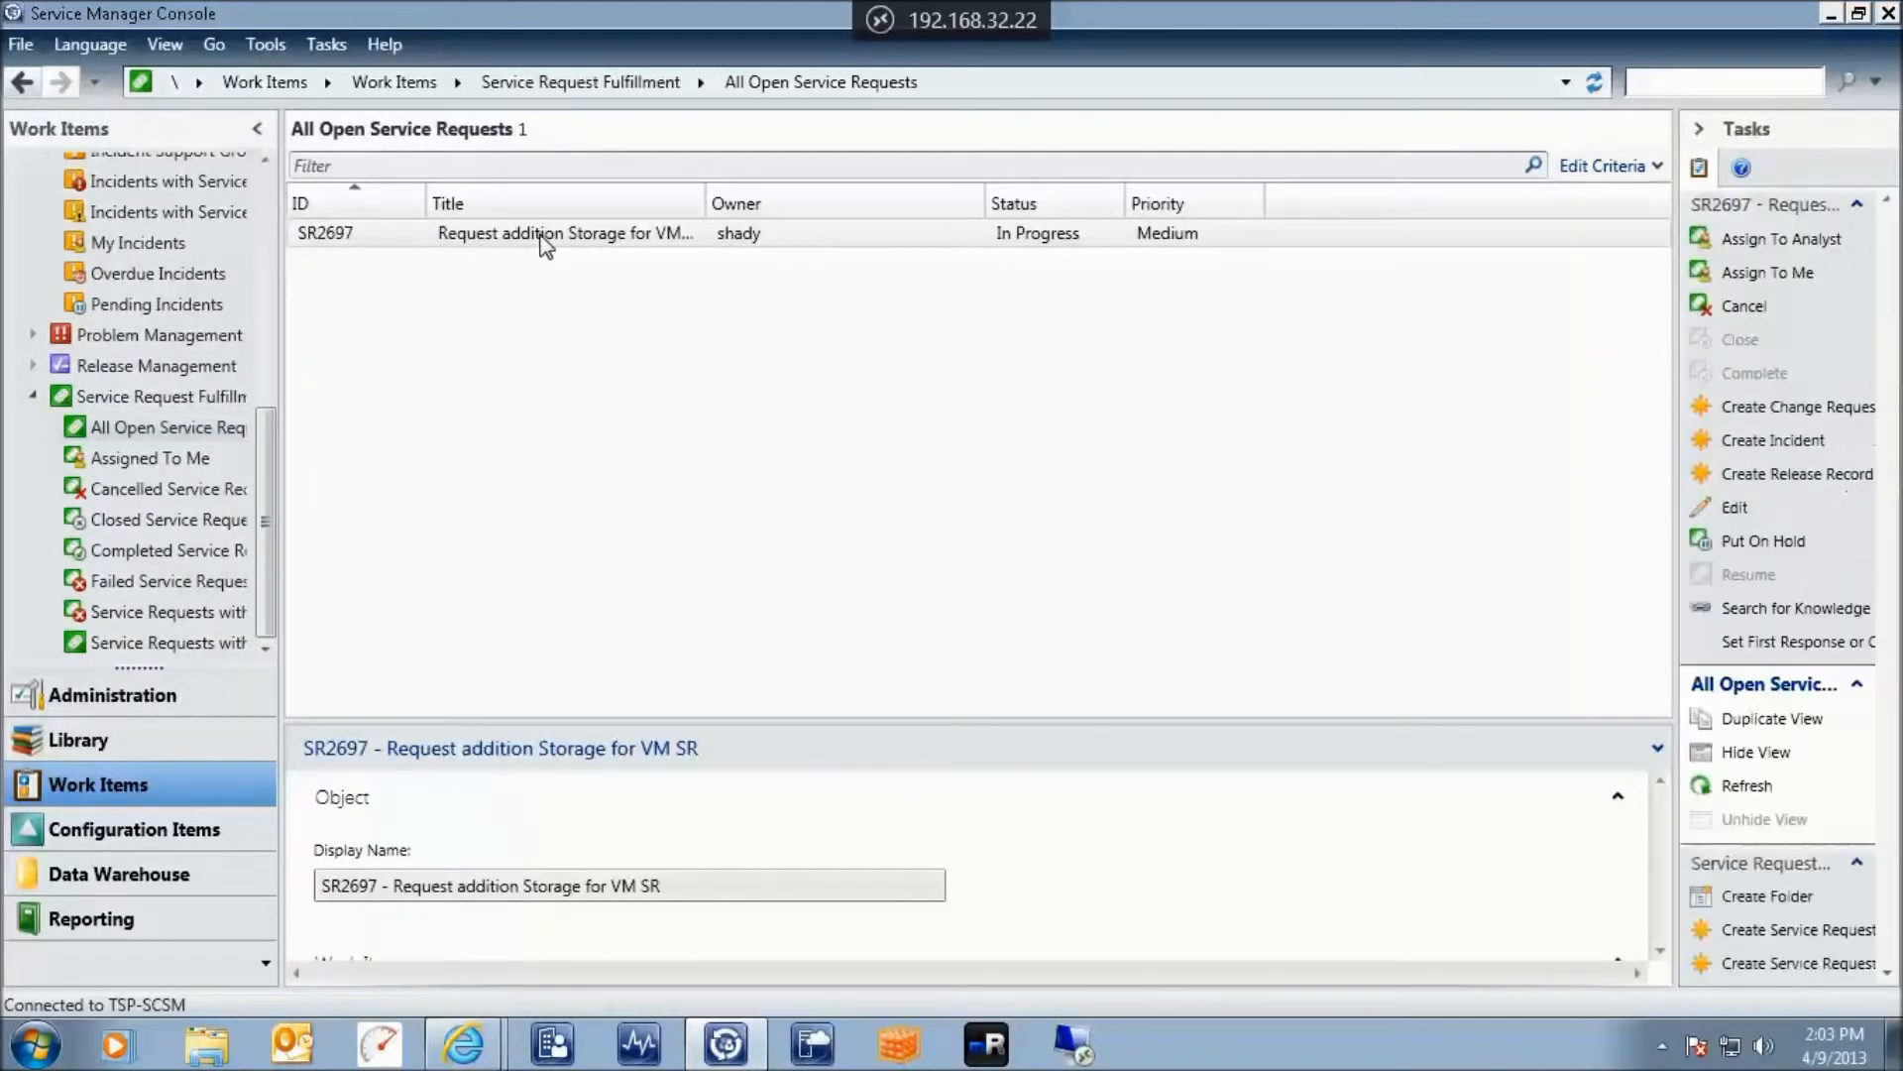
{"action": "double_click", "coordinate": [1032, 236]}
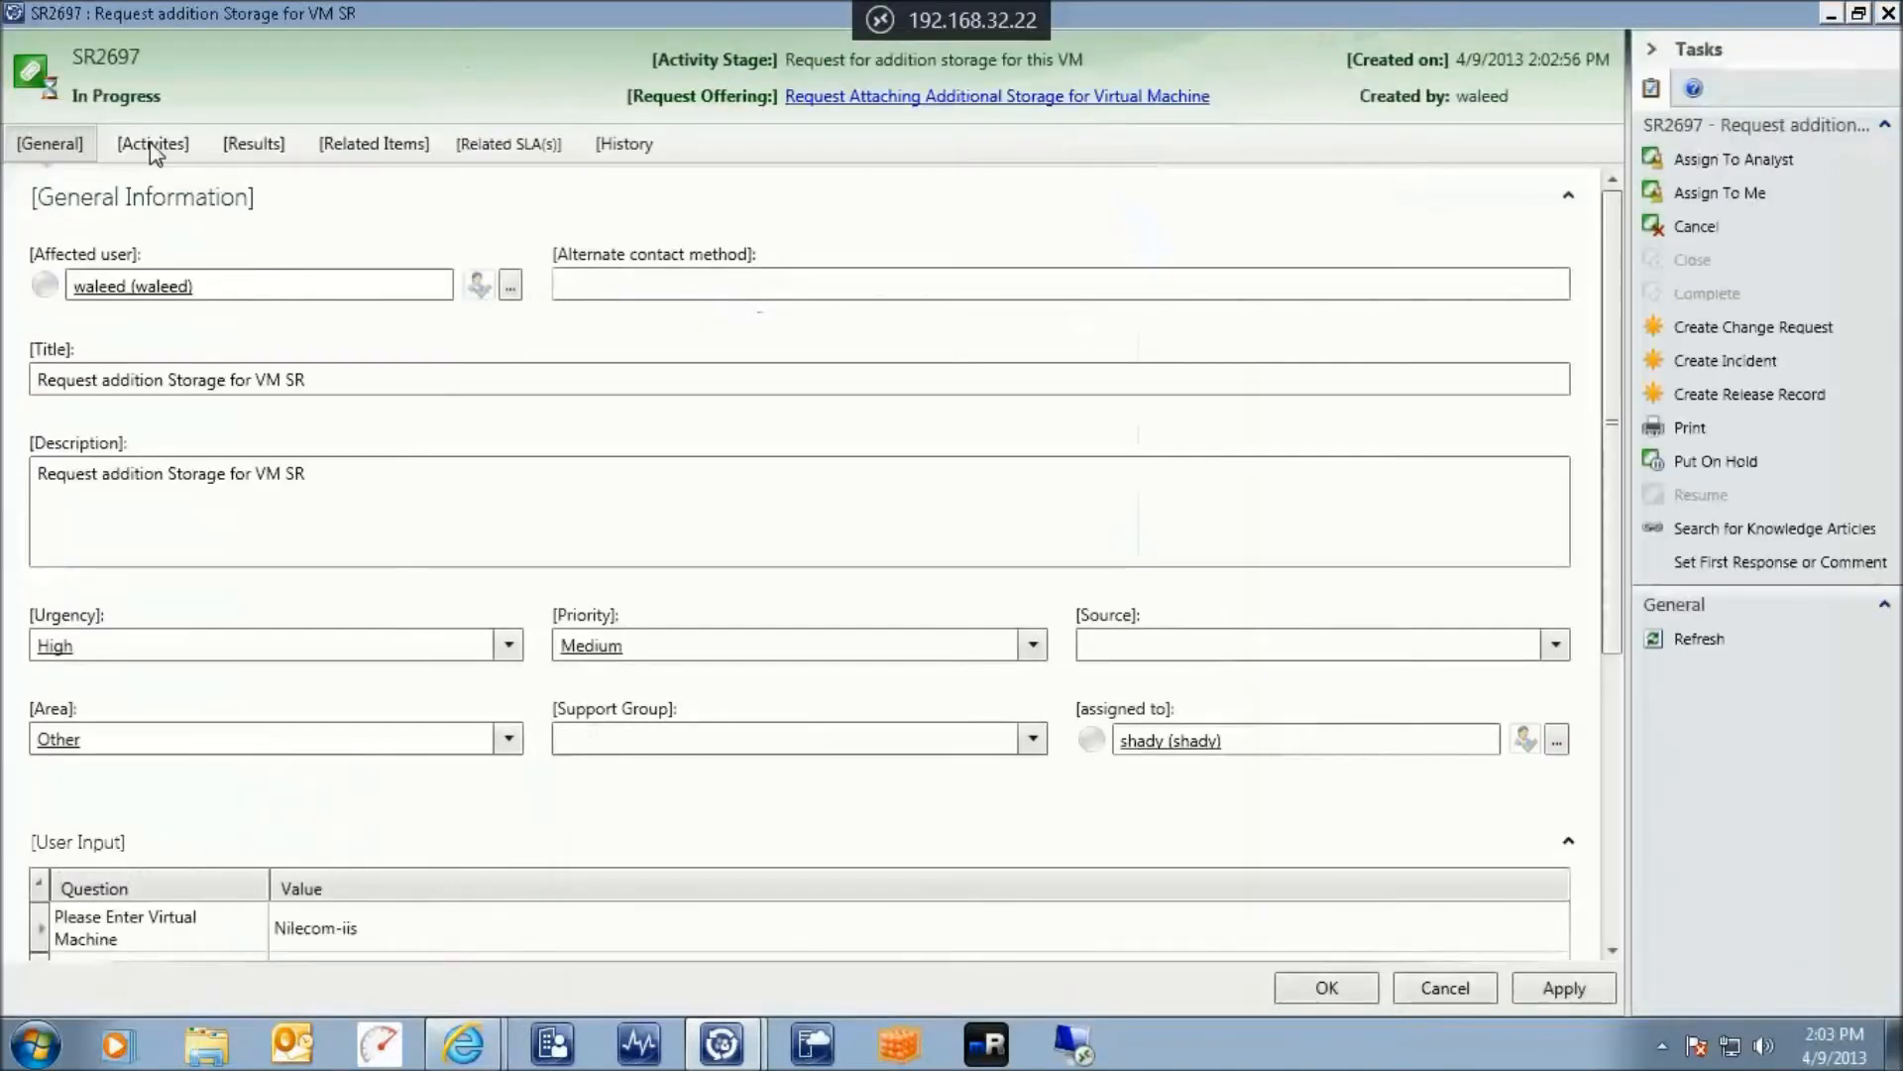
{"action": "left_click", "coordinate": [149, 149]}
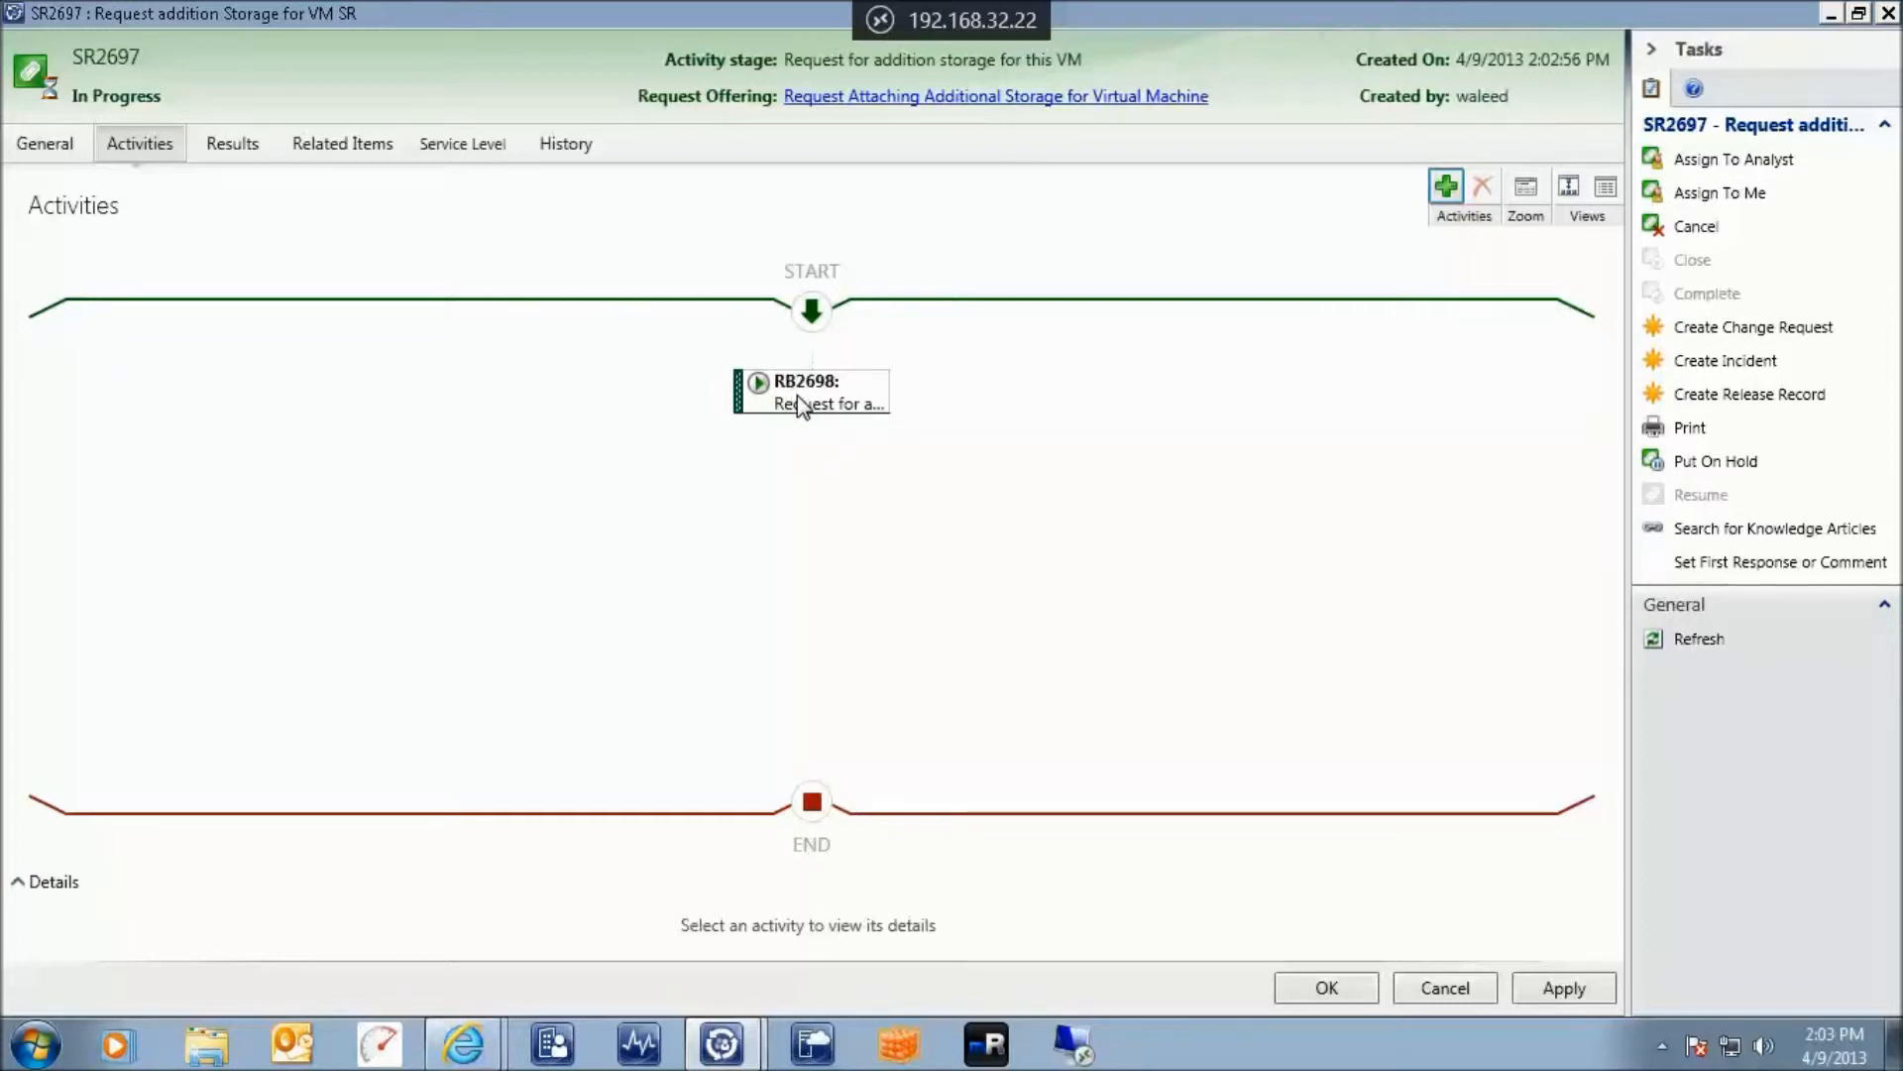
{"action": "left_click", "coordinate": [882, 22]}
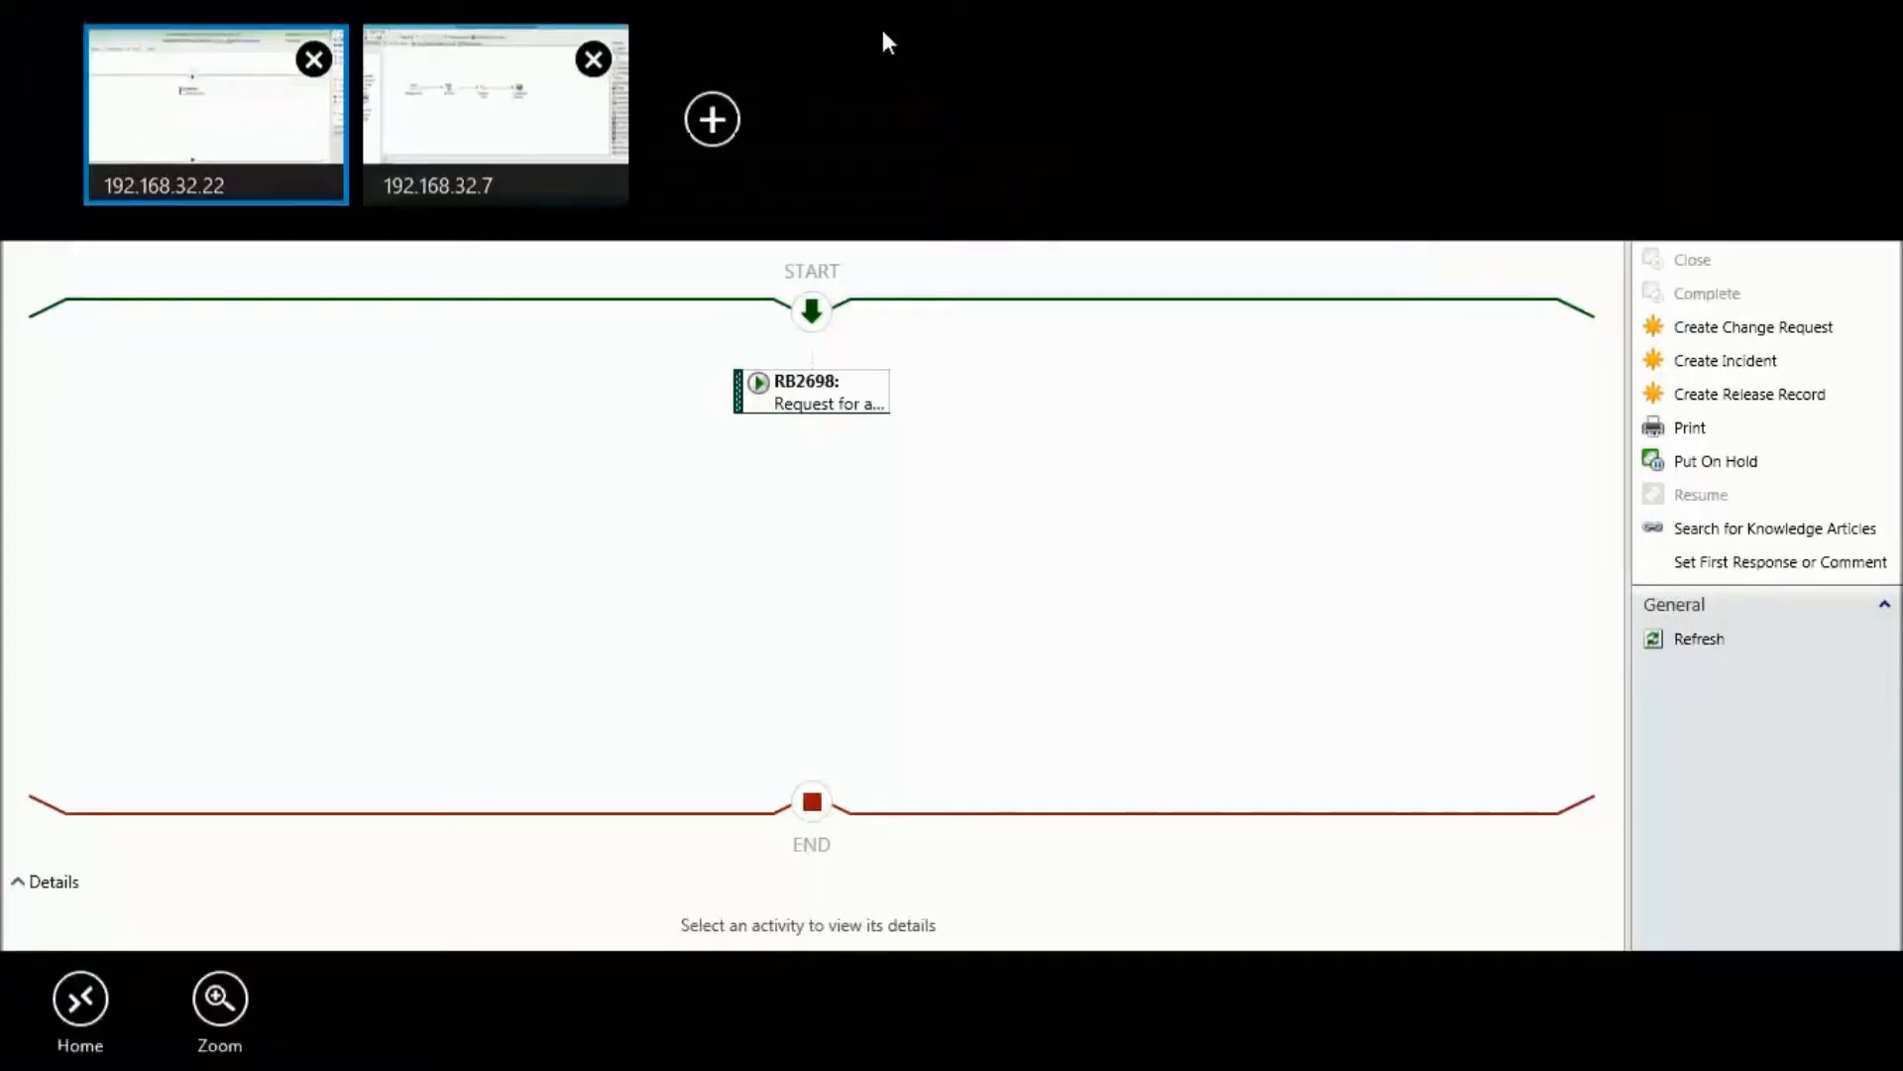
Check the add-disk runbook log showing Get VM running, then return to App Controller's Virtual Machines page
{"action": "left_click", "coordinate": [526, 145]}
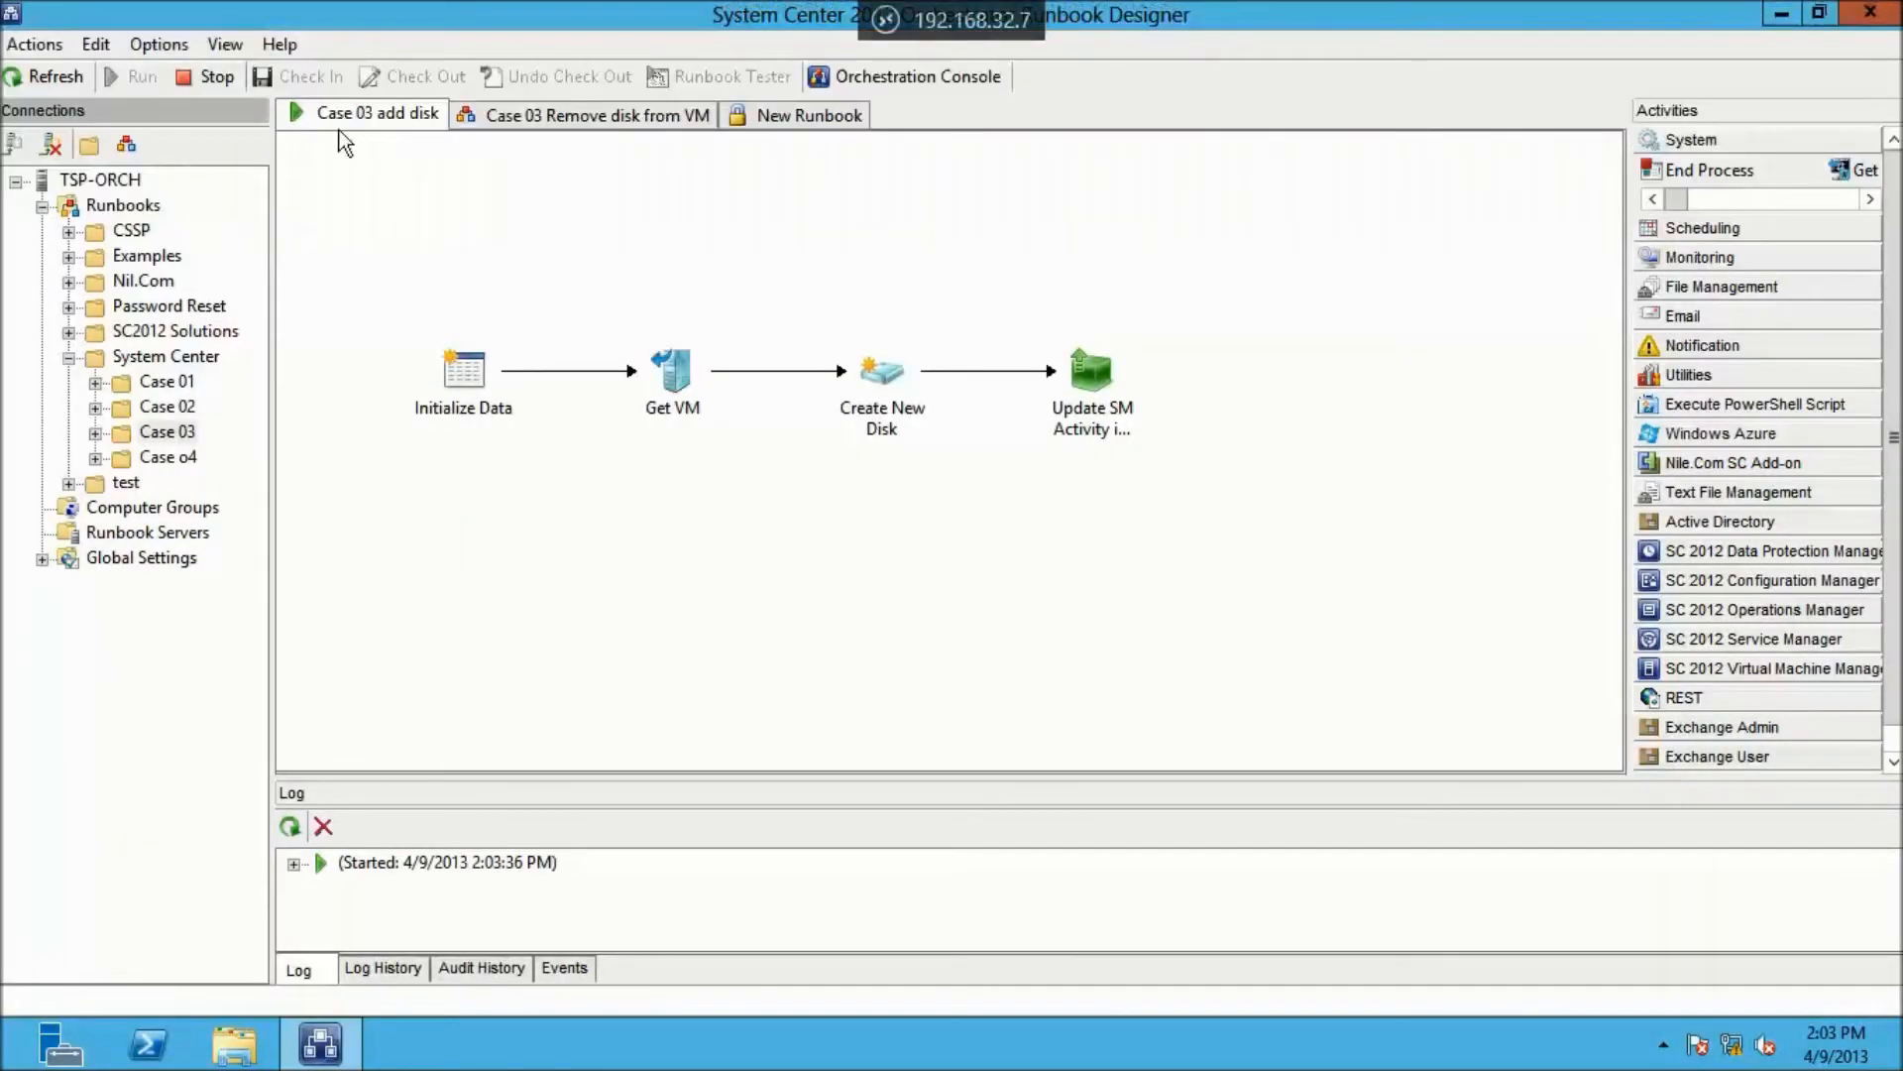
{"action": "left_click", "coordinate": [294, 865]}
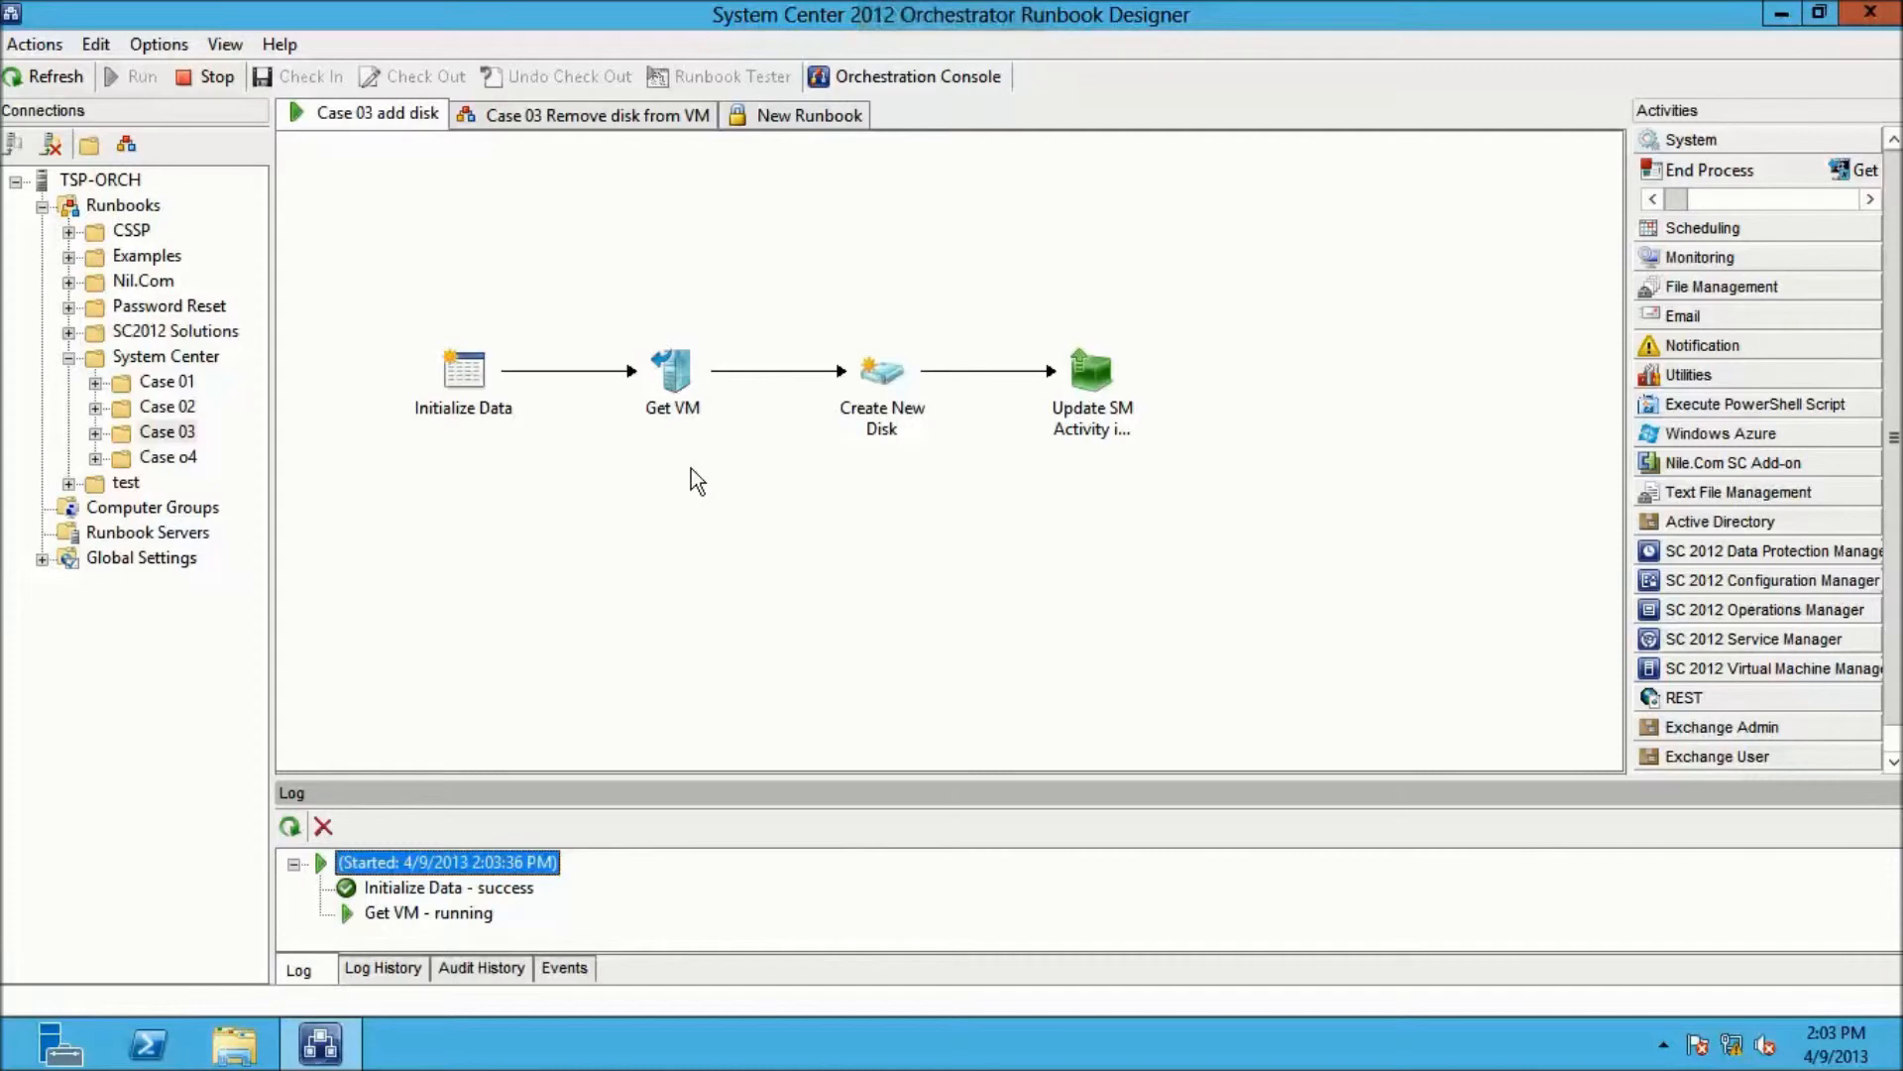
{"action": "mouse_move", "coordinate": [896, 10]}
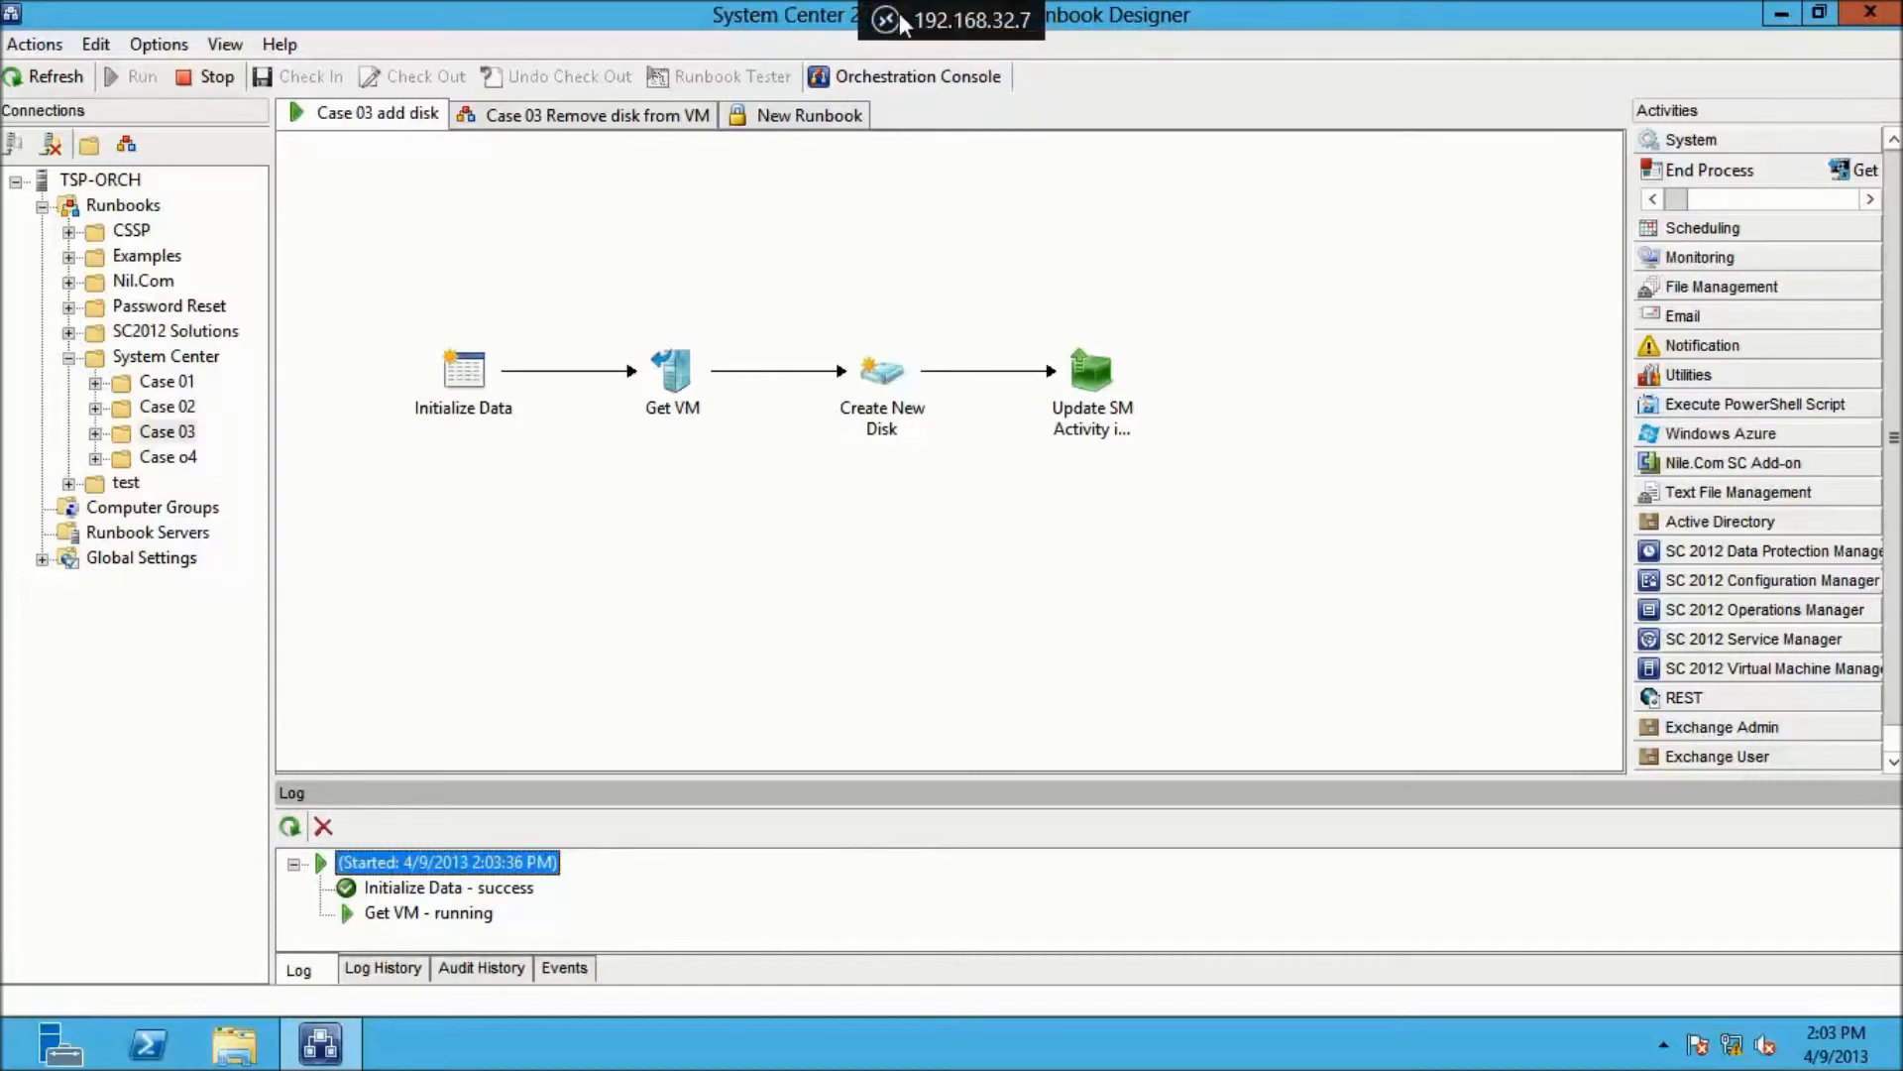
{"action": "left_click", "coordinate": [896, 11]}
{"action": "left_click", "coordinate": [243, 99]}
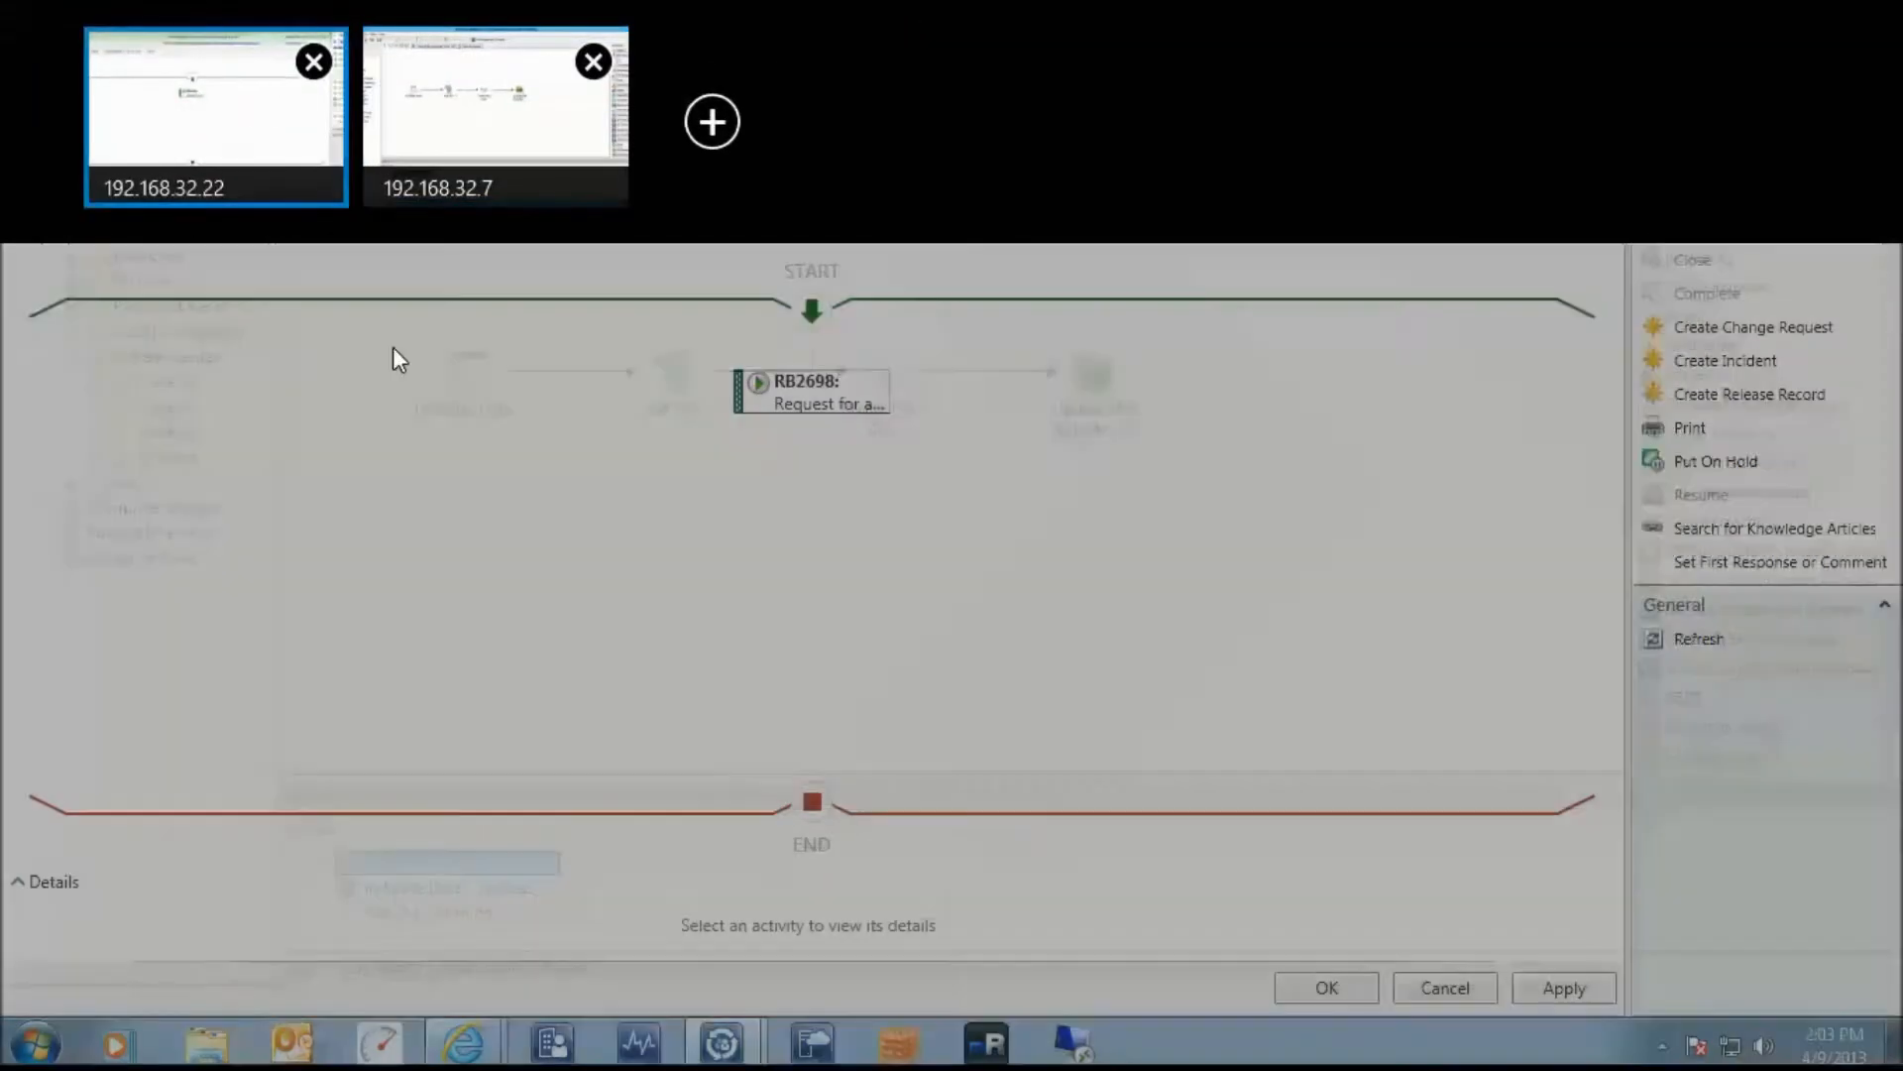
{"action": "mouse_move", "coordinate": [463, 1044]}
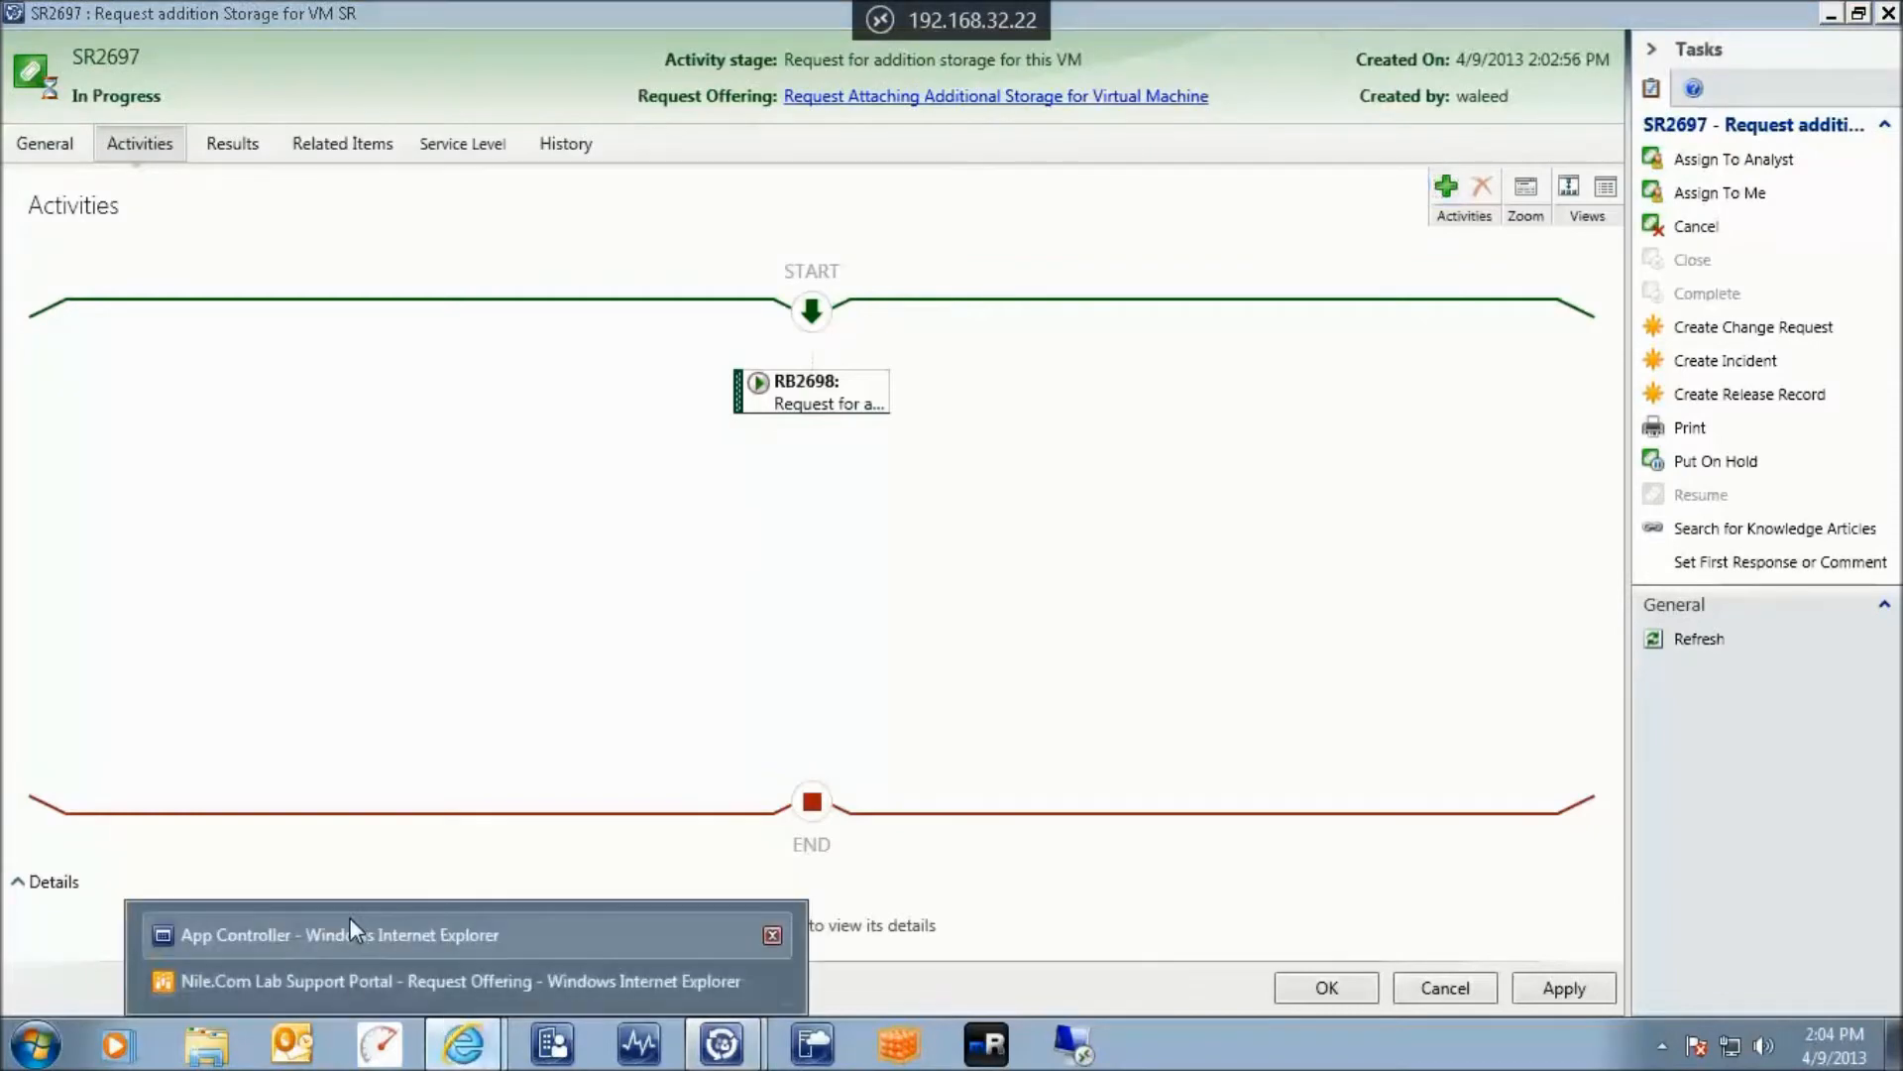
{"action": "left_click", "coordinate": [343, 926]}
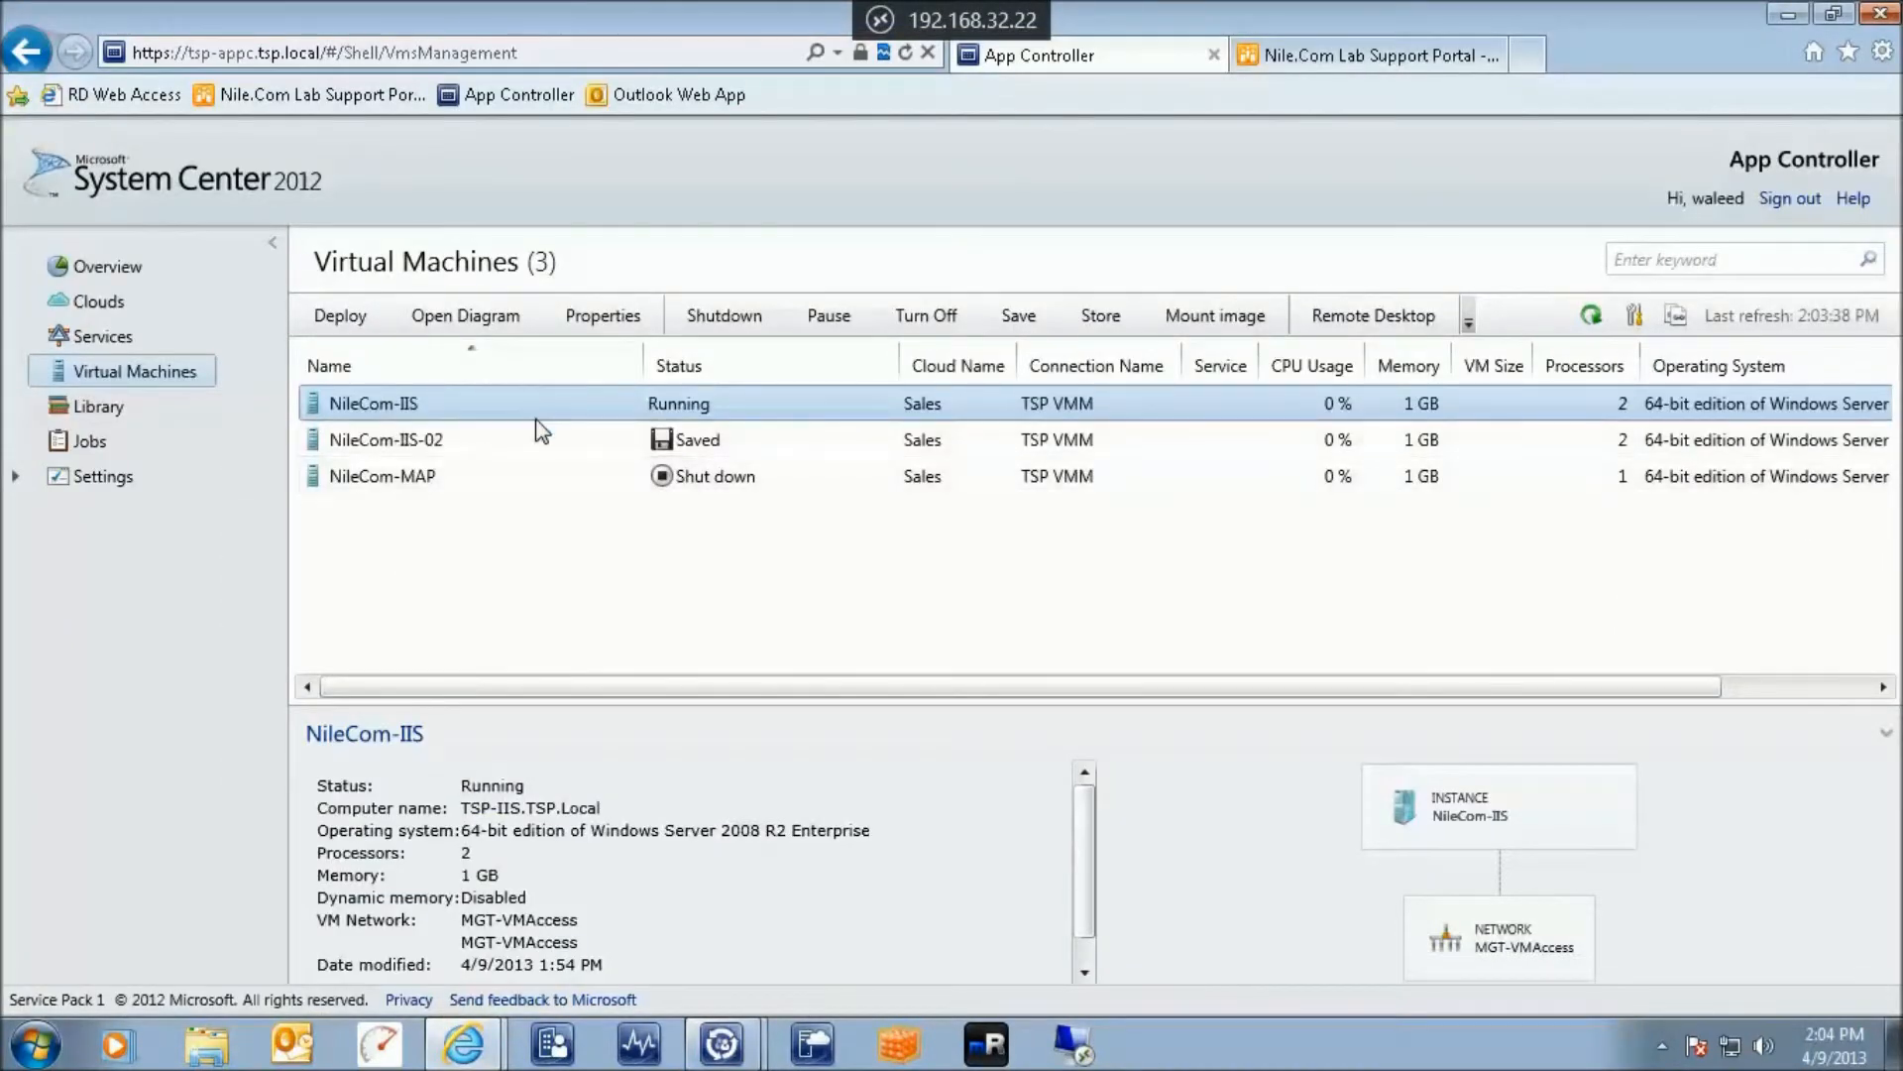
Refresh the VM list and check Overview storage: 44 GB used, 56 GB available
{"action": "left_click", "coordinate": [1591, 316]}
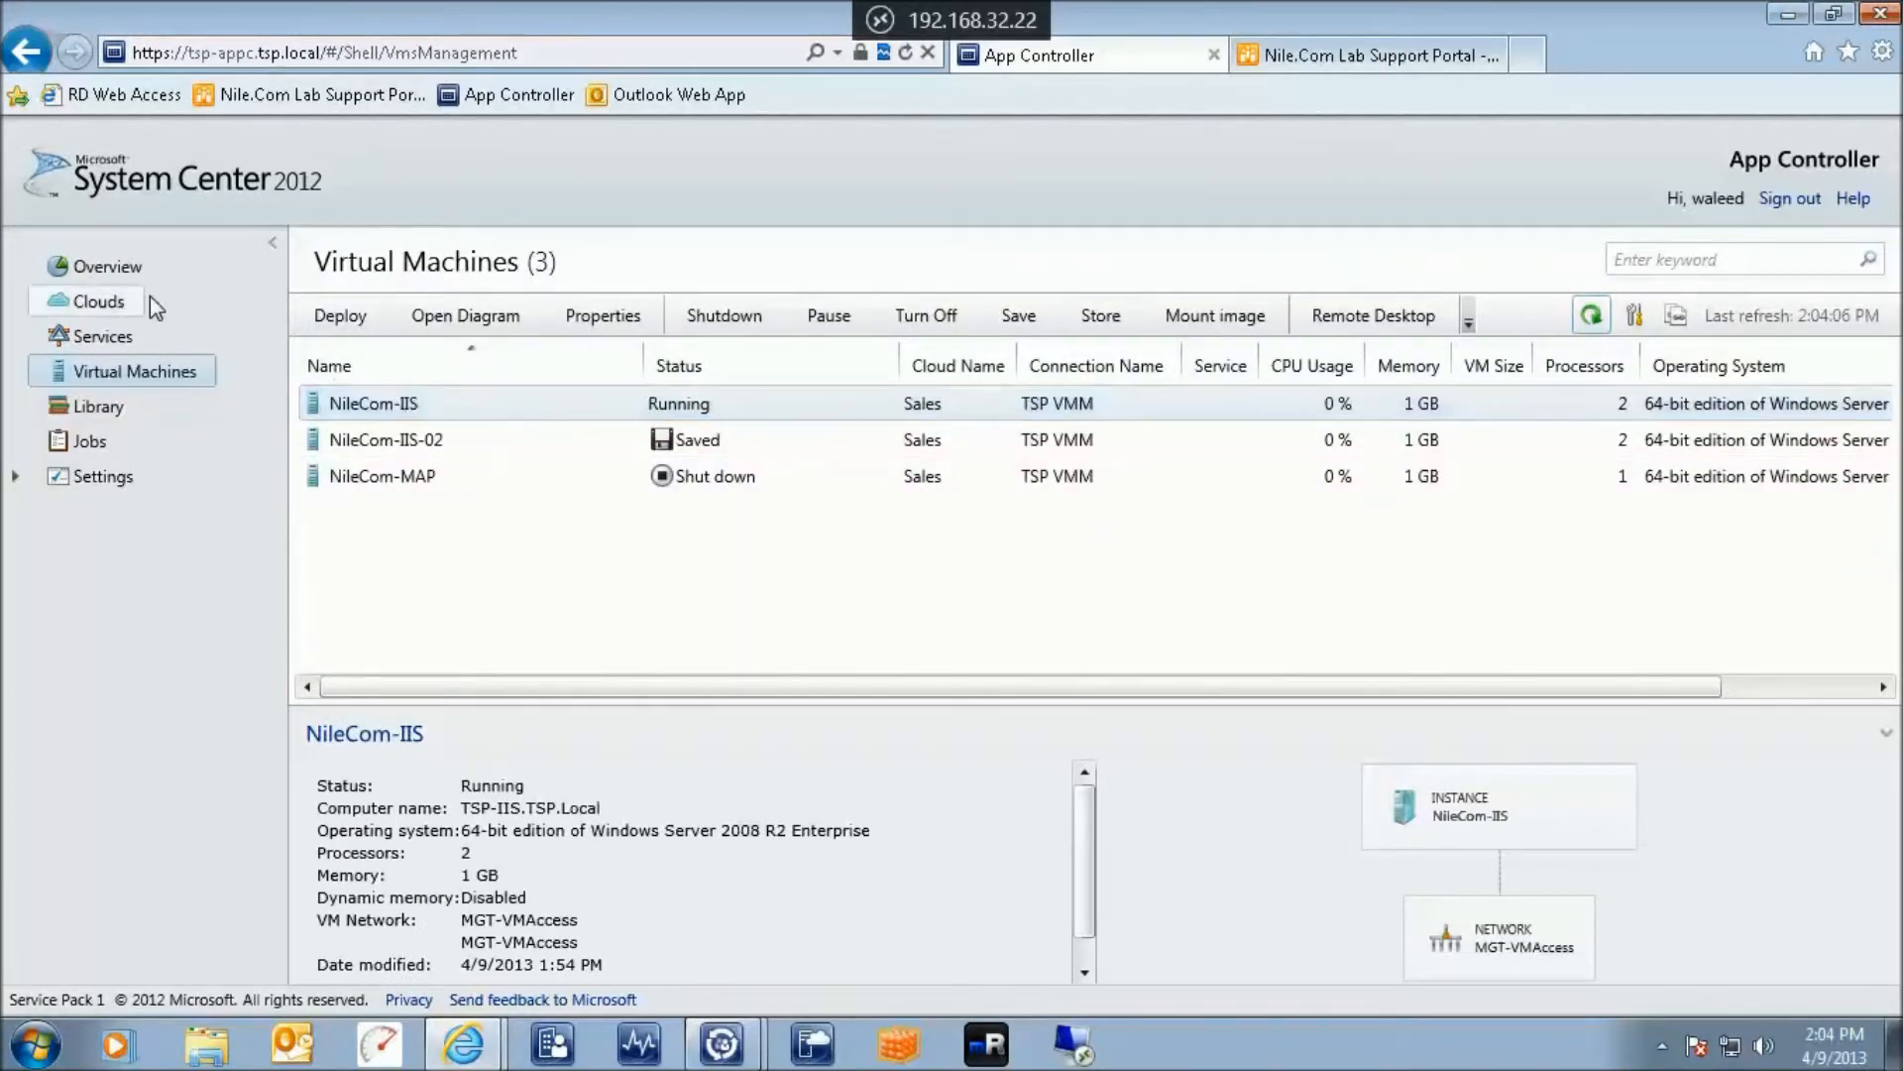
{"action": "left_click", "coordinate": [104, 266]}
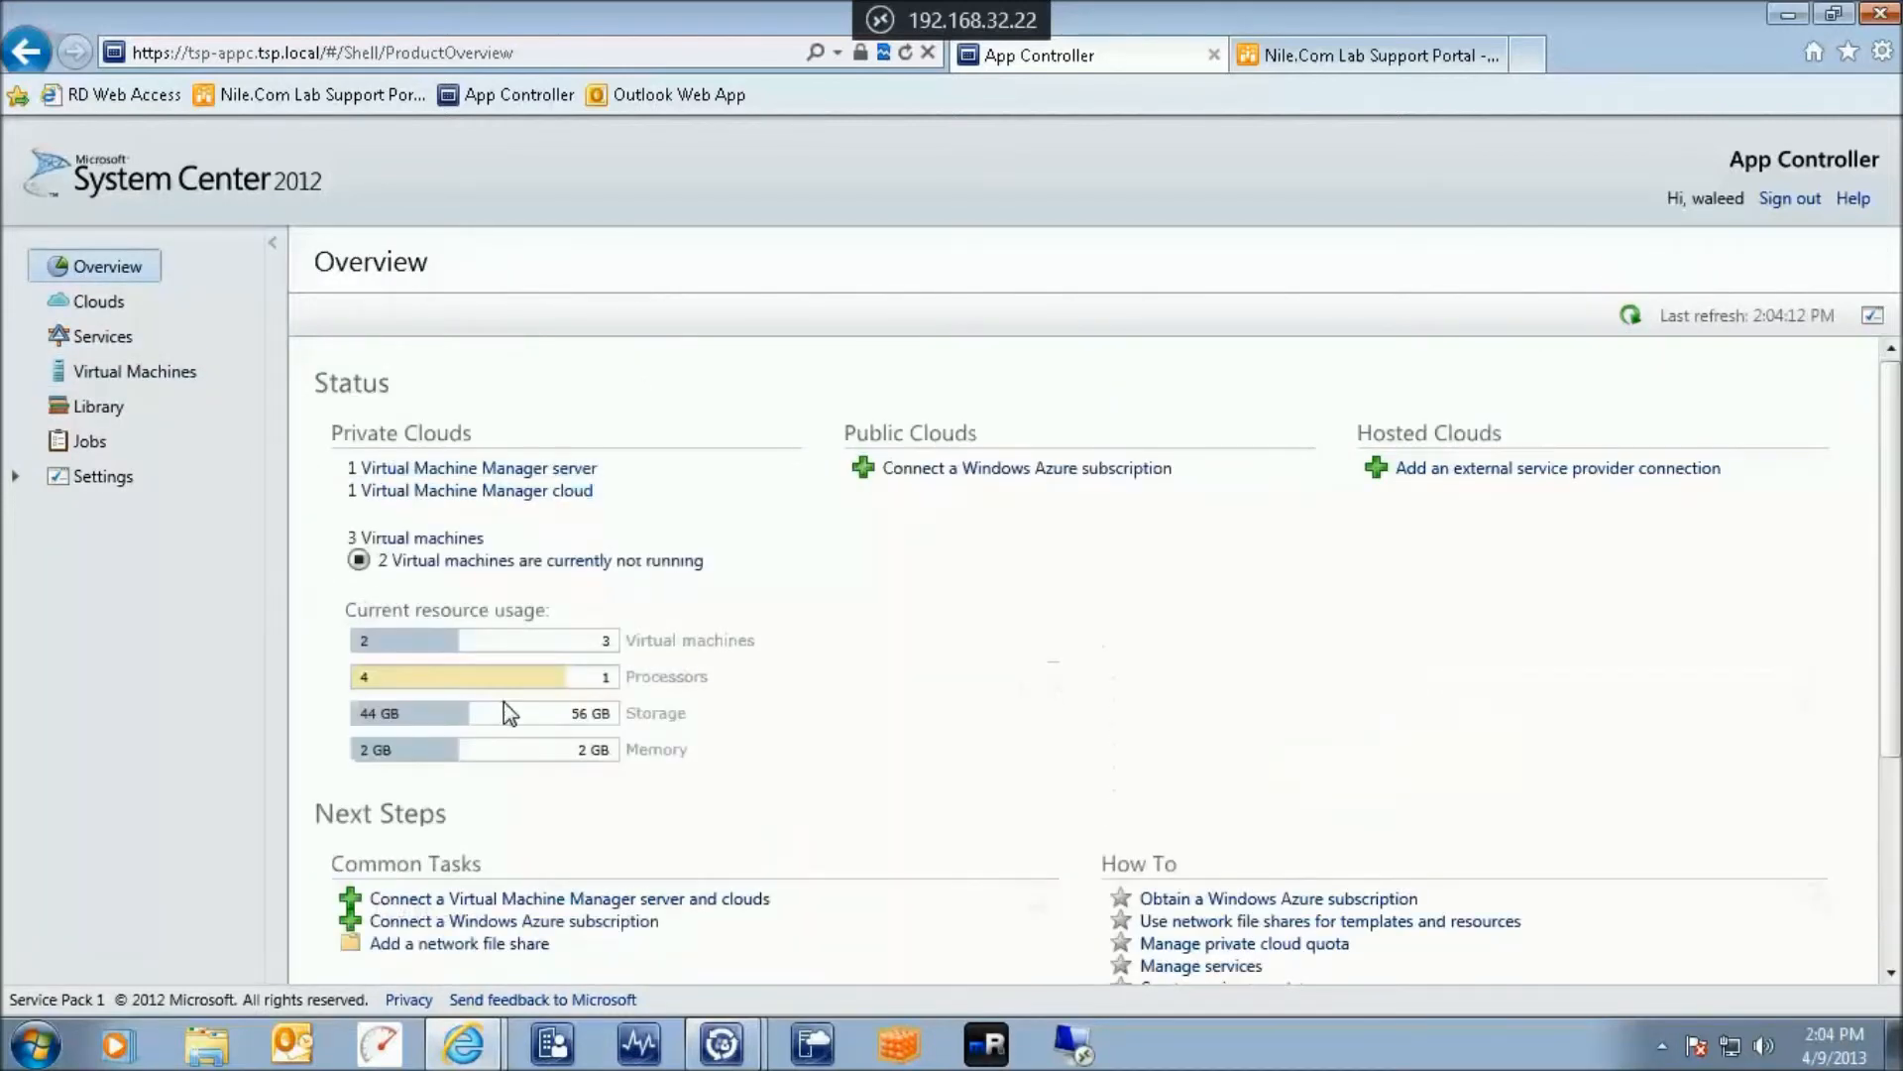
{"action": "mouse_move", "coordinate": [429, 715]}
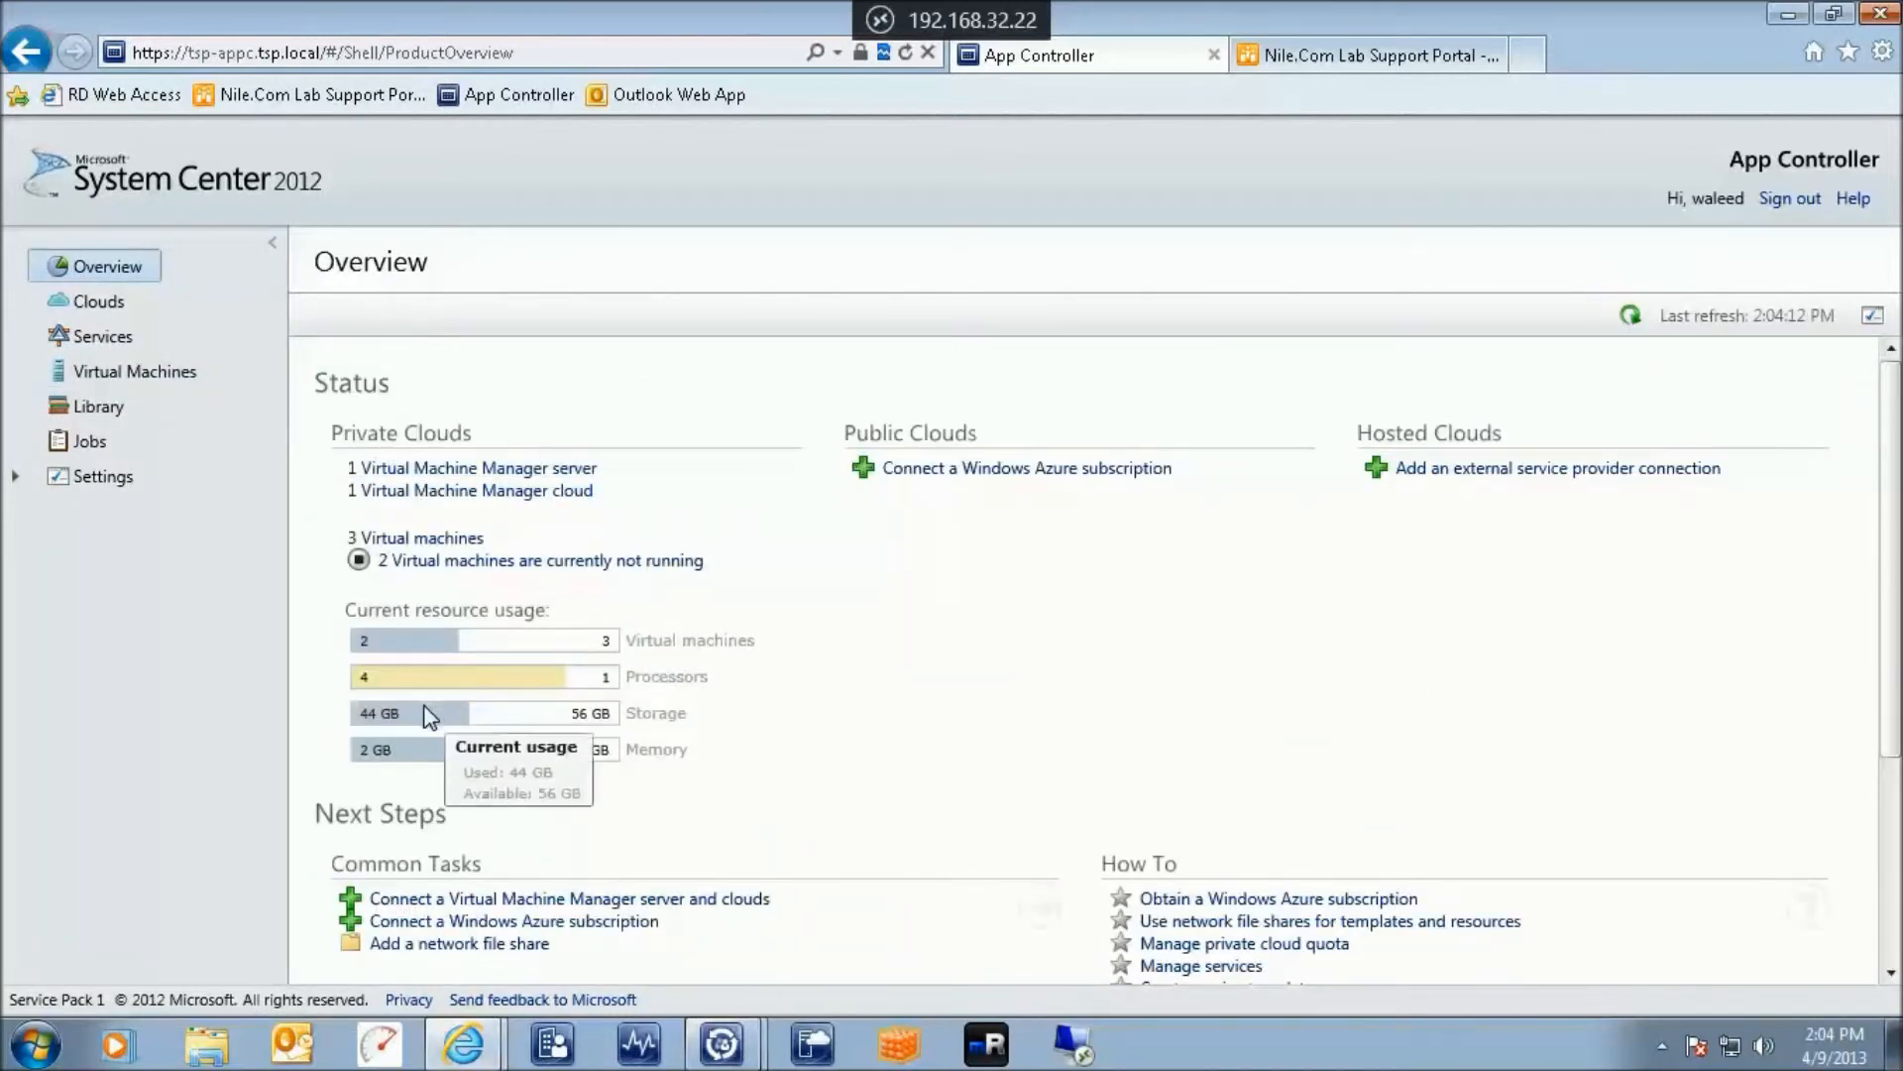
{"action": "left_click", "coordinate": [878, 22]}
Refresh the Runbook Designer and re-expand the job log, which still shows Get VM running
{"action": "left_click", "coordinate": [497, 157]}
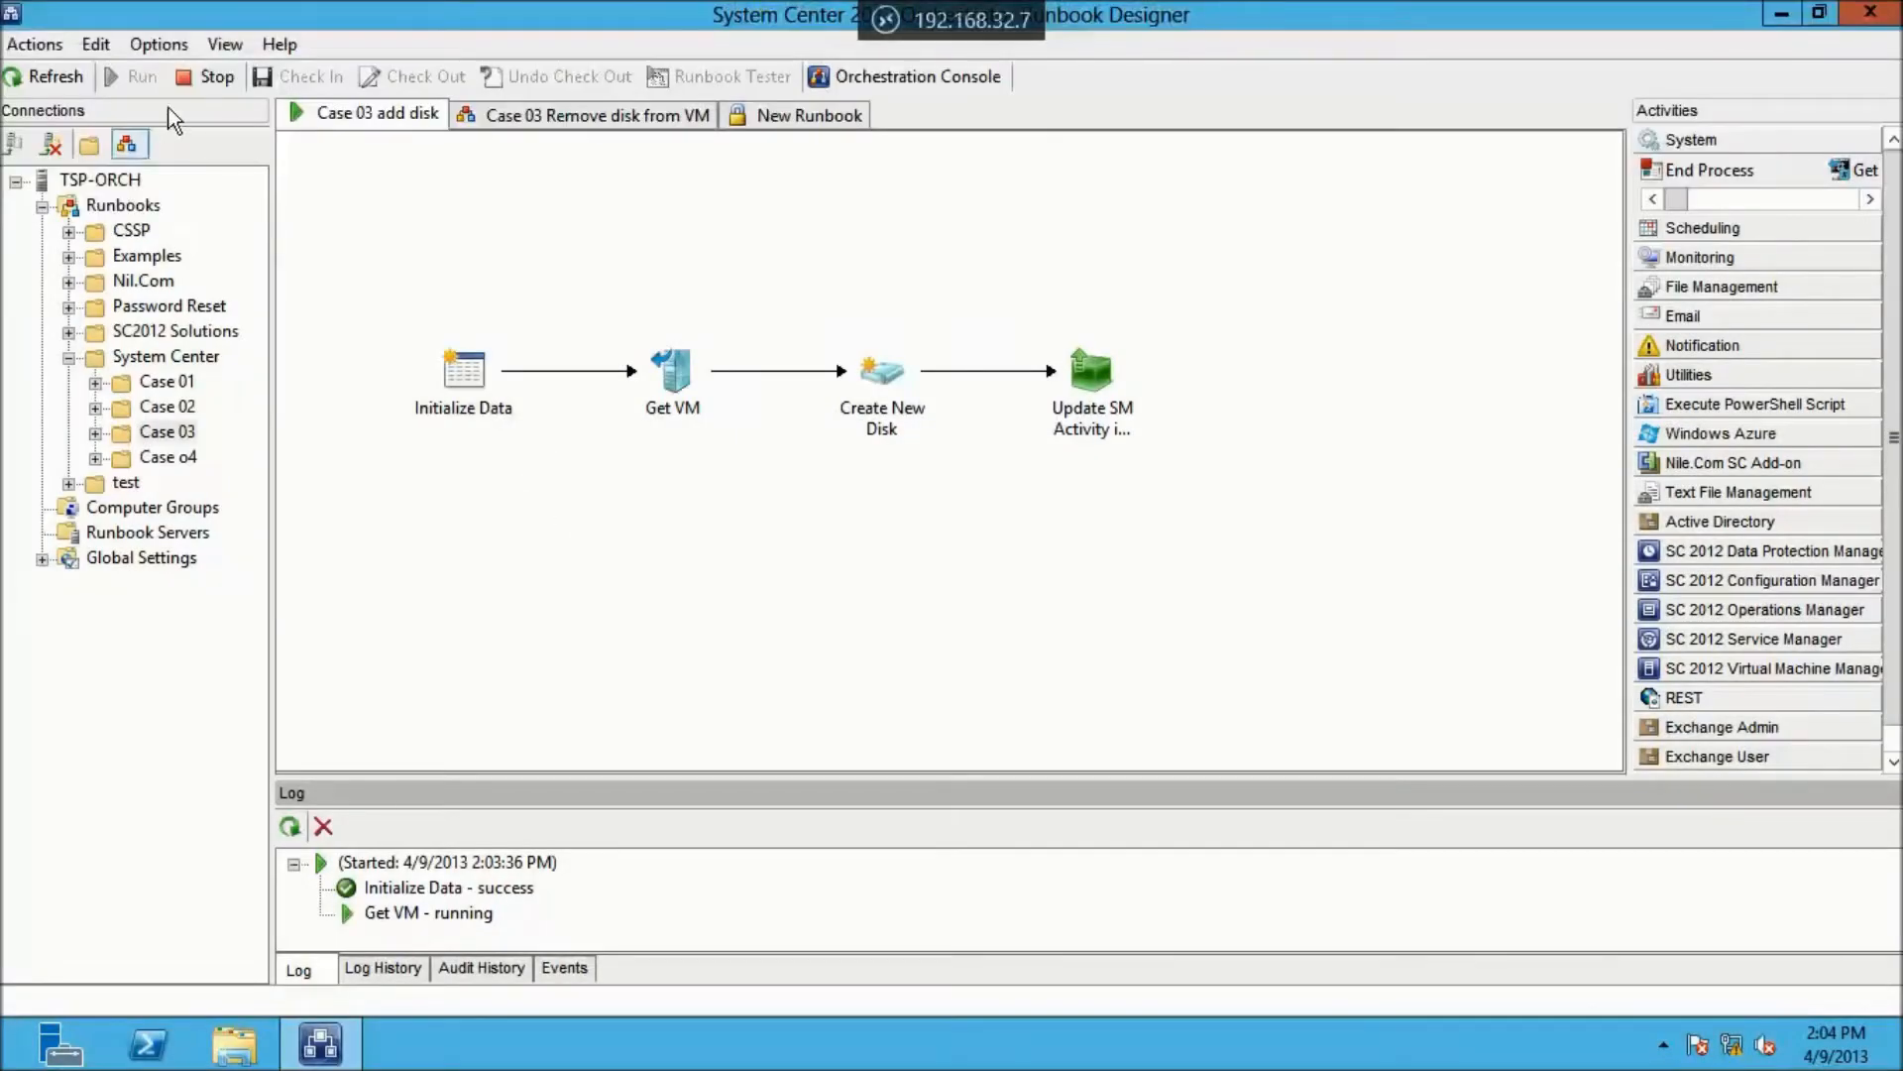
{"action": "left_click", "coordinate": [39, 77]}
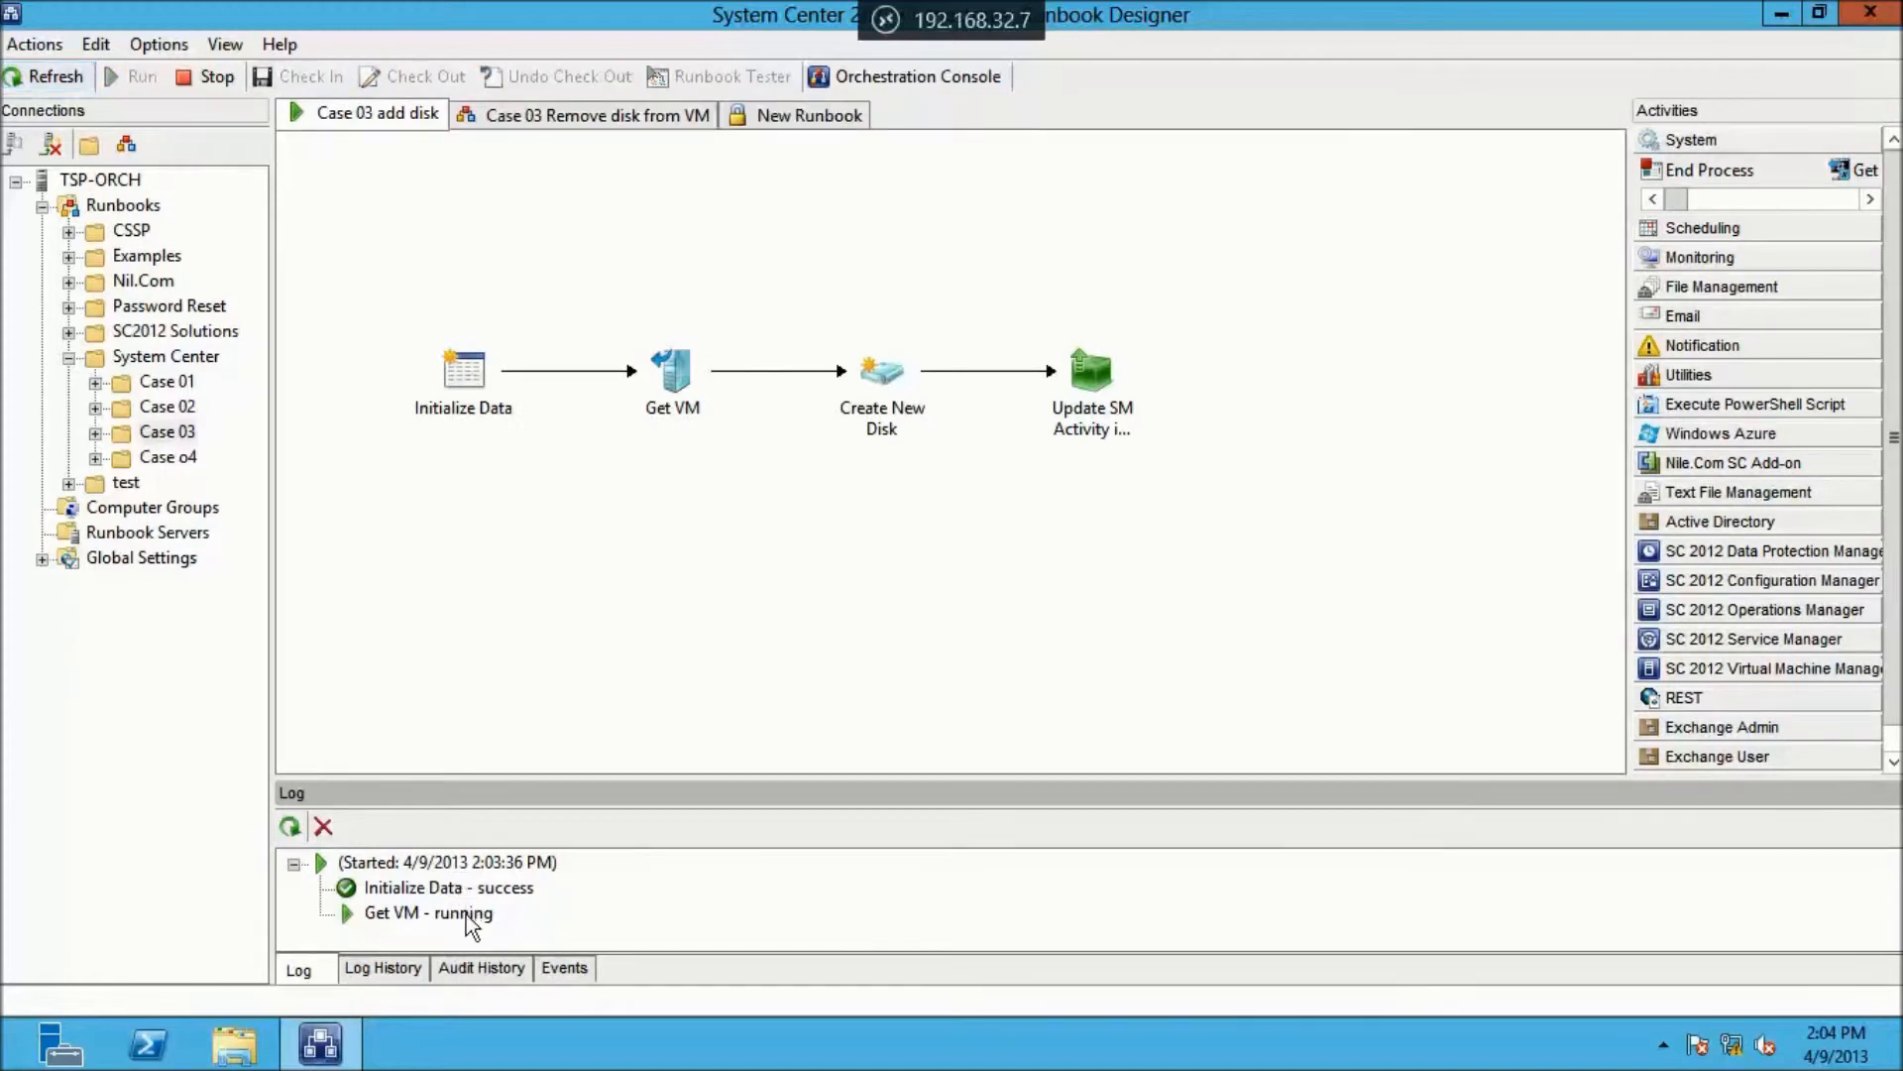
{"action": "left_click", "coordinate": [366, 914]}
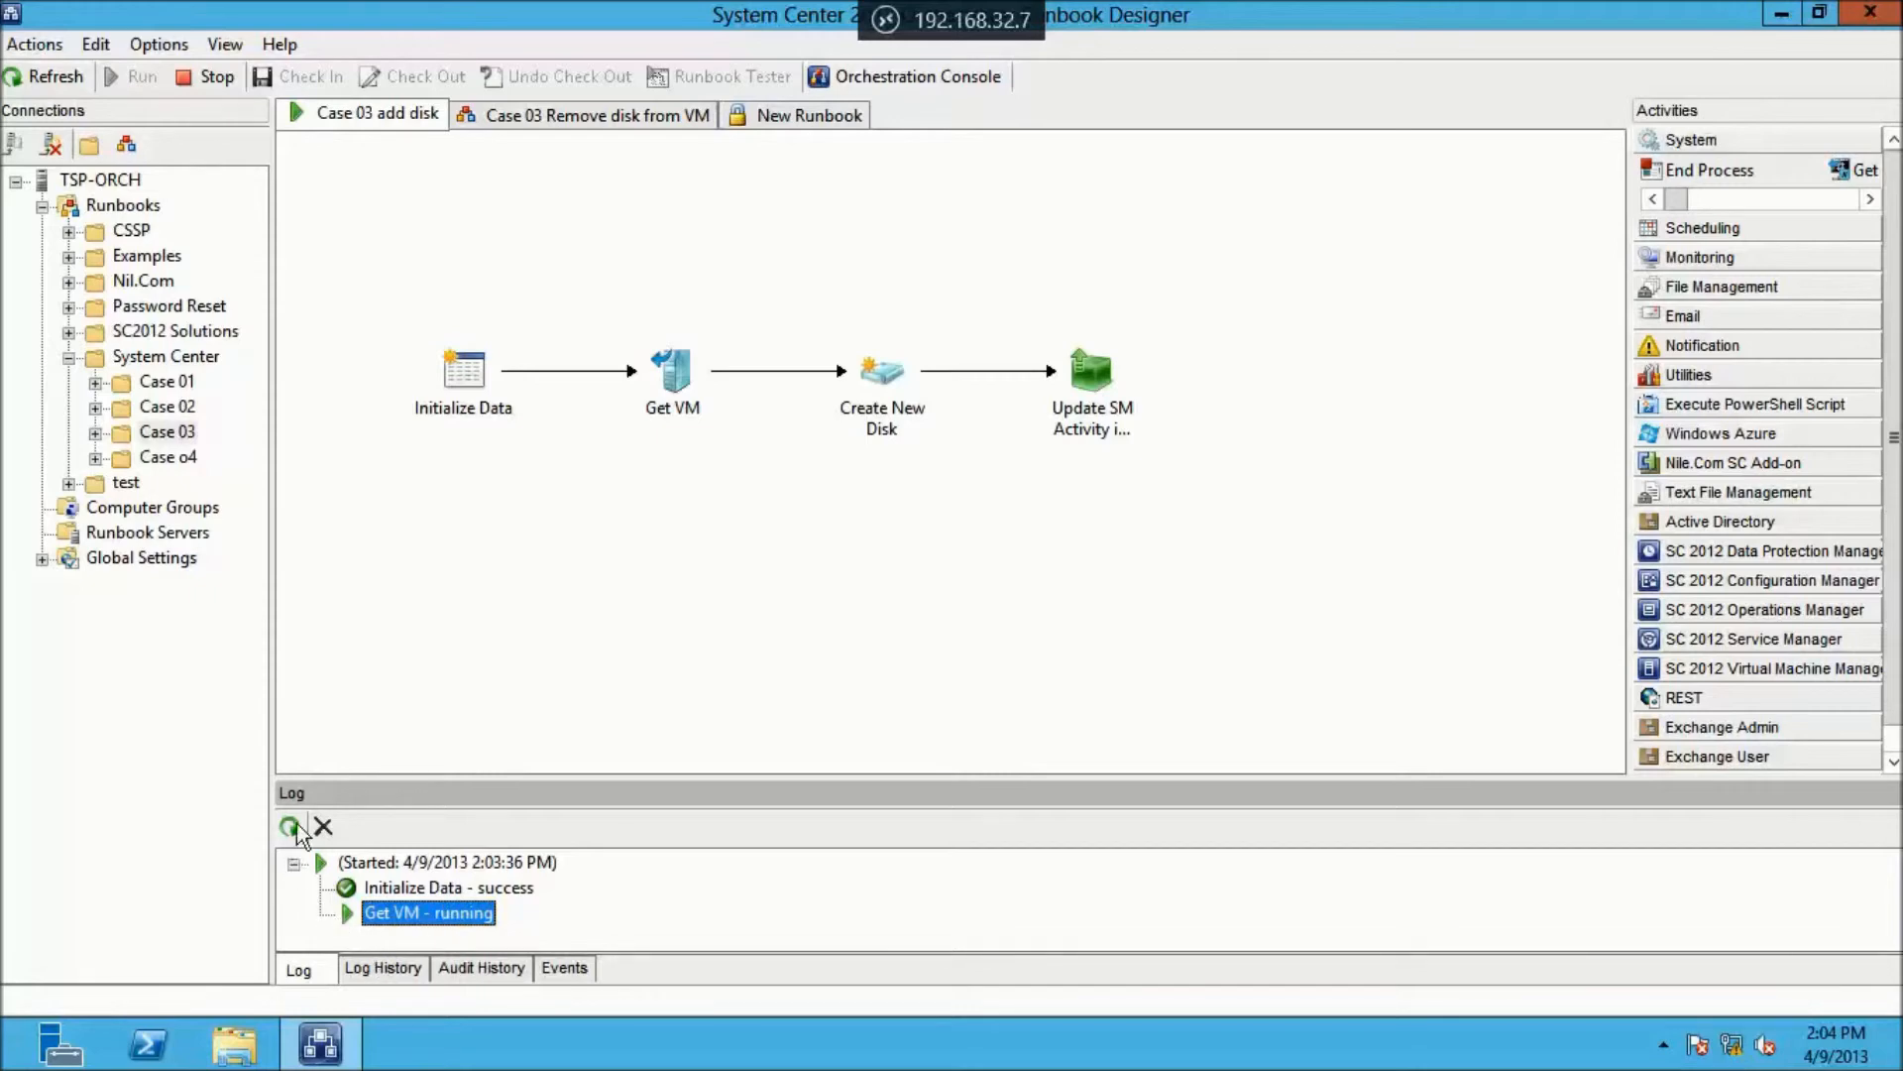
{"action": "left_click", "coordinate": [293, 864]}
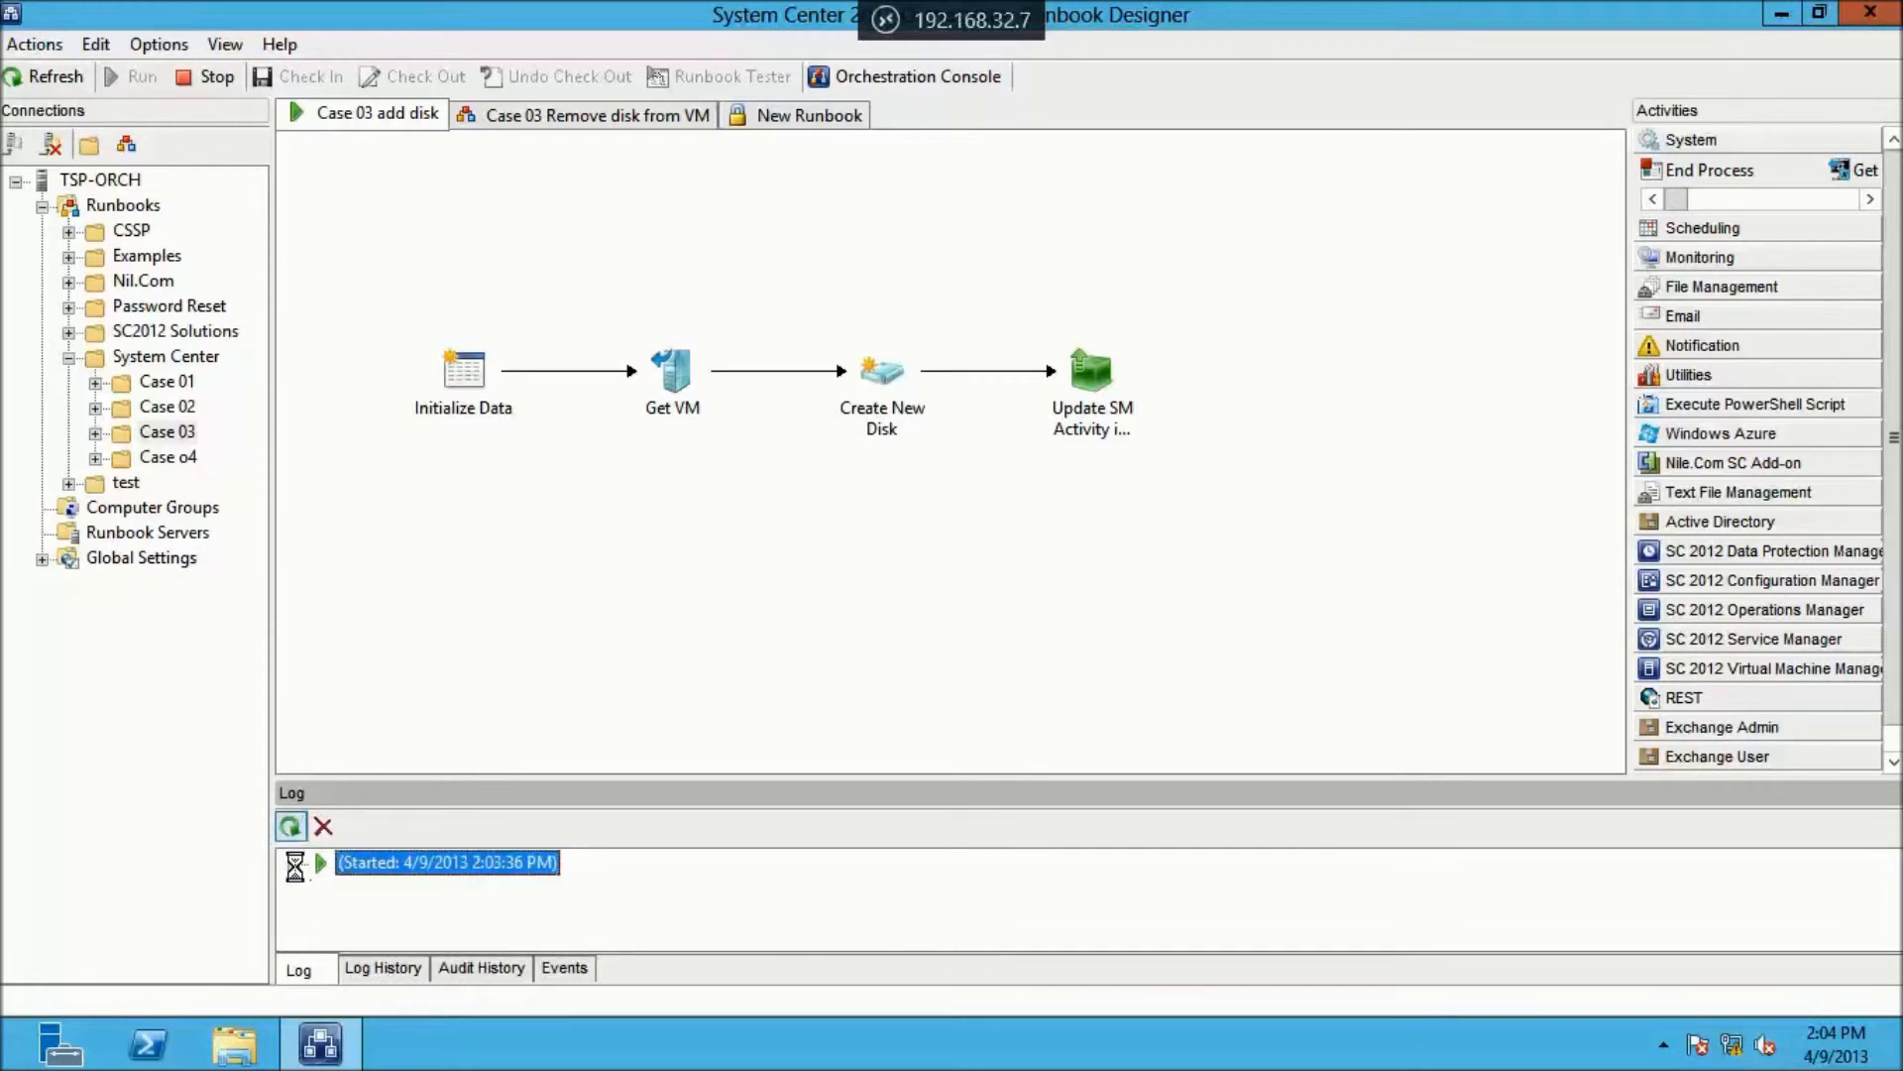
{"action": "left_click", "coordinate": [293, 865]}
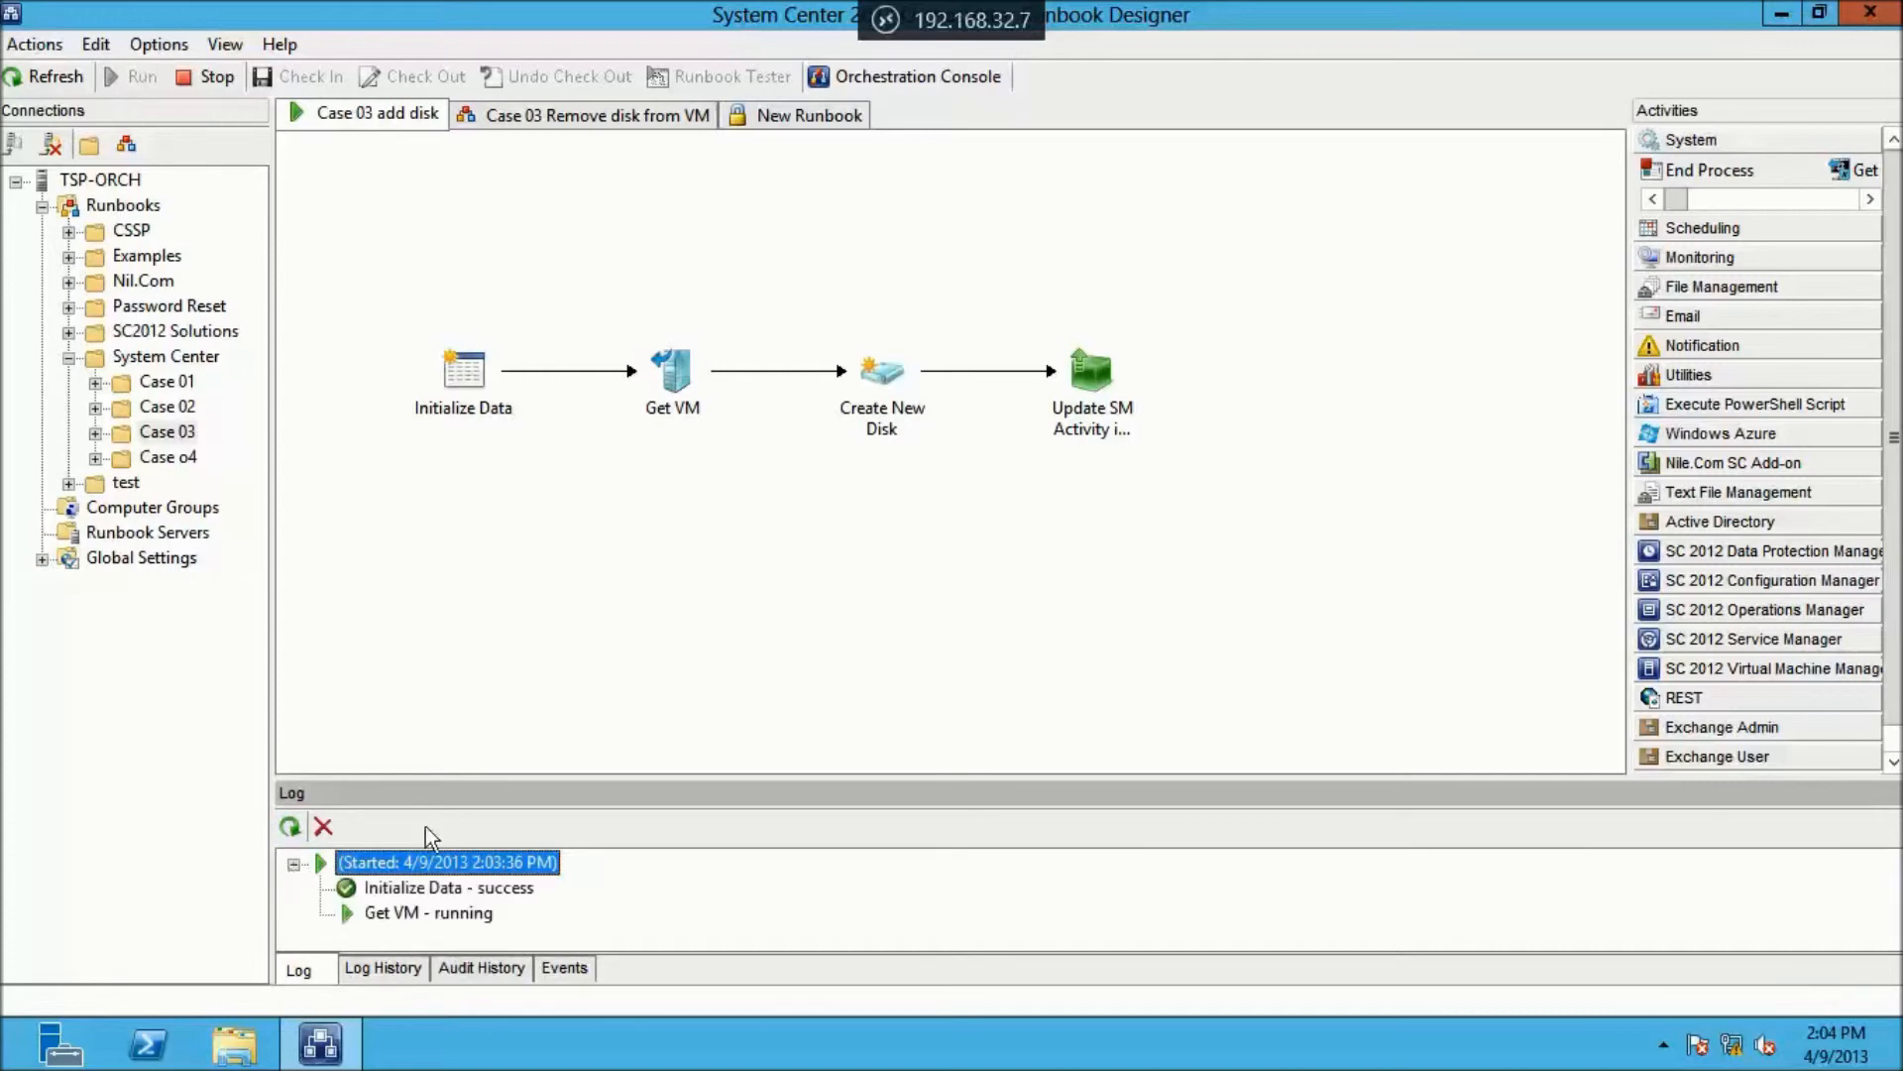
Switch back to App Controller's Virtual Machines list
{"action": "left_click", "coordinate": [914, 22]}
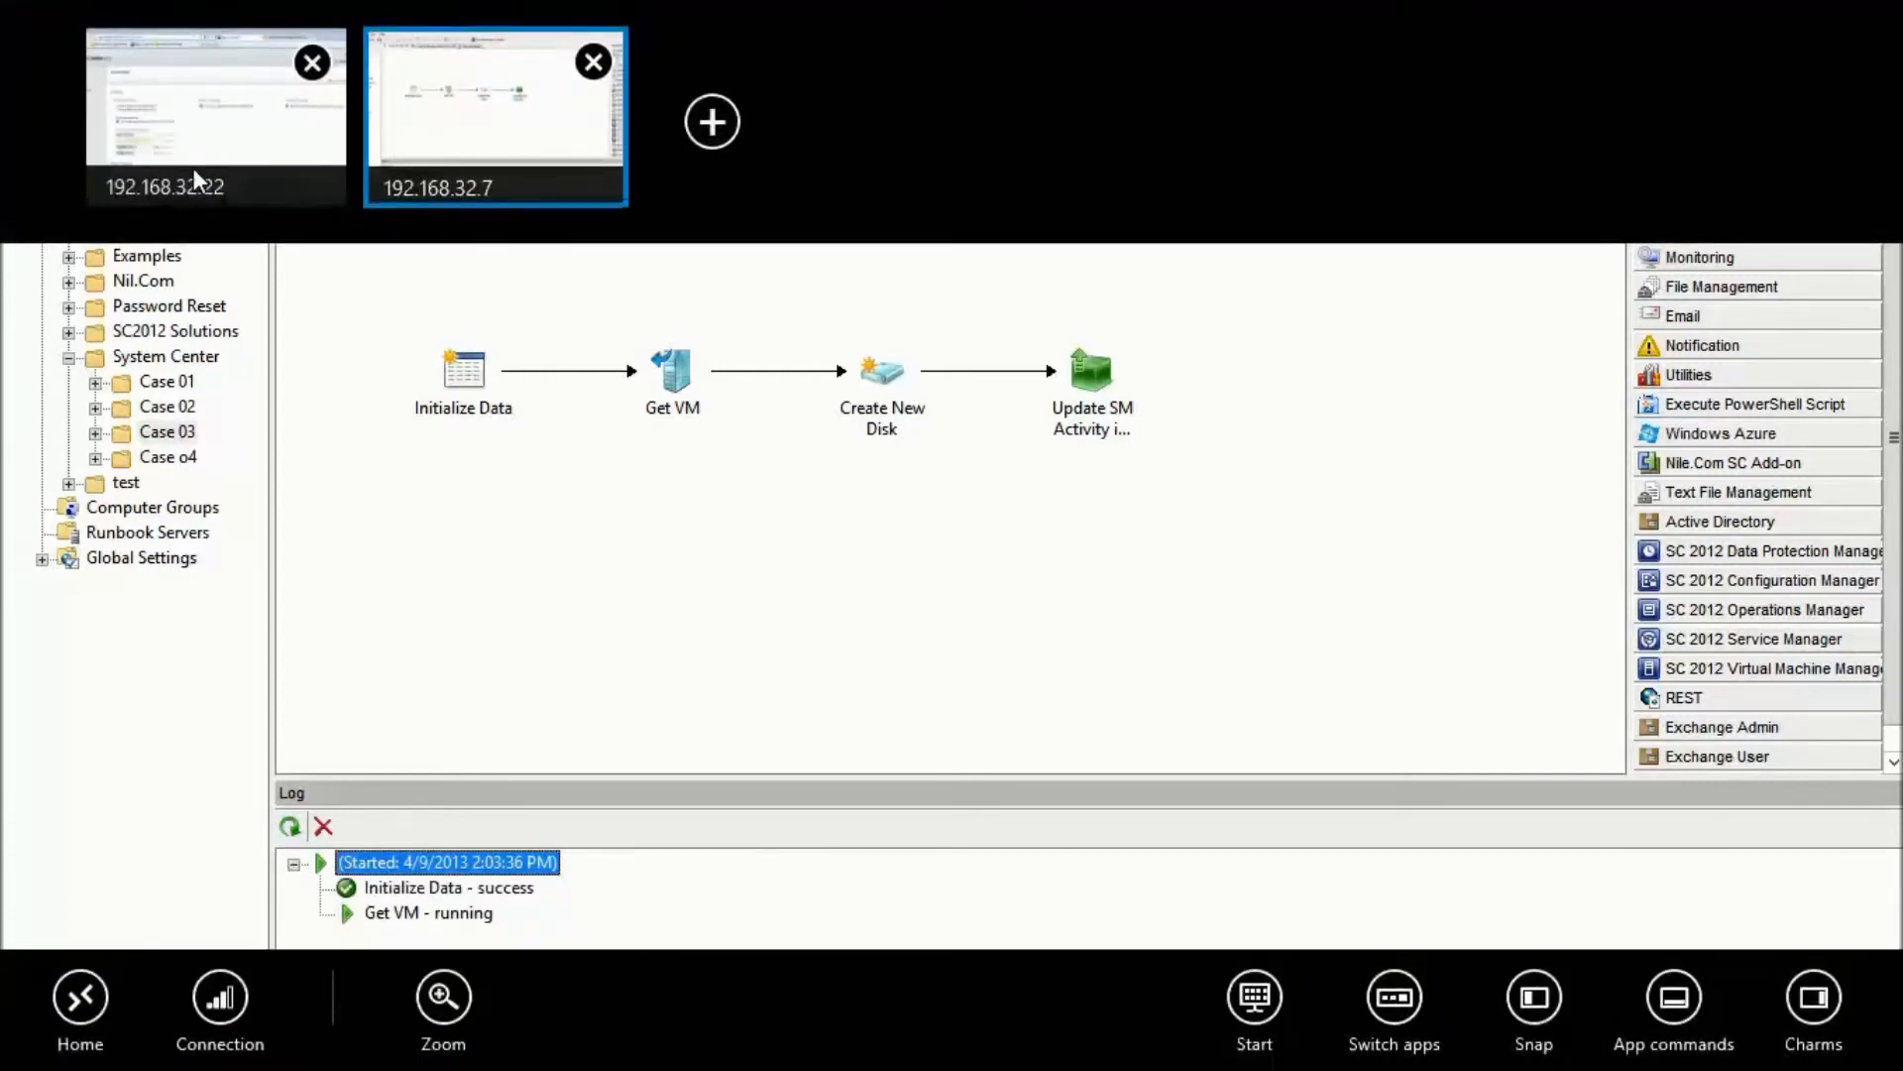
{"action": "left_click", "coordinate": [193, 169]}
{"action": "left_click", "coordinate": [113, 375]}
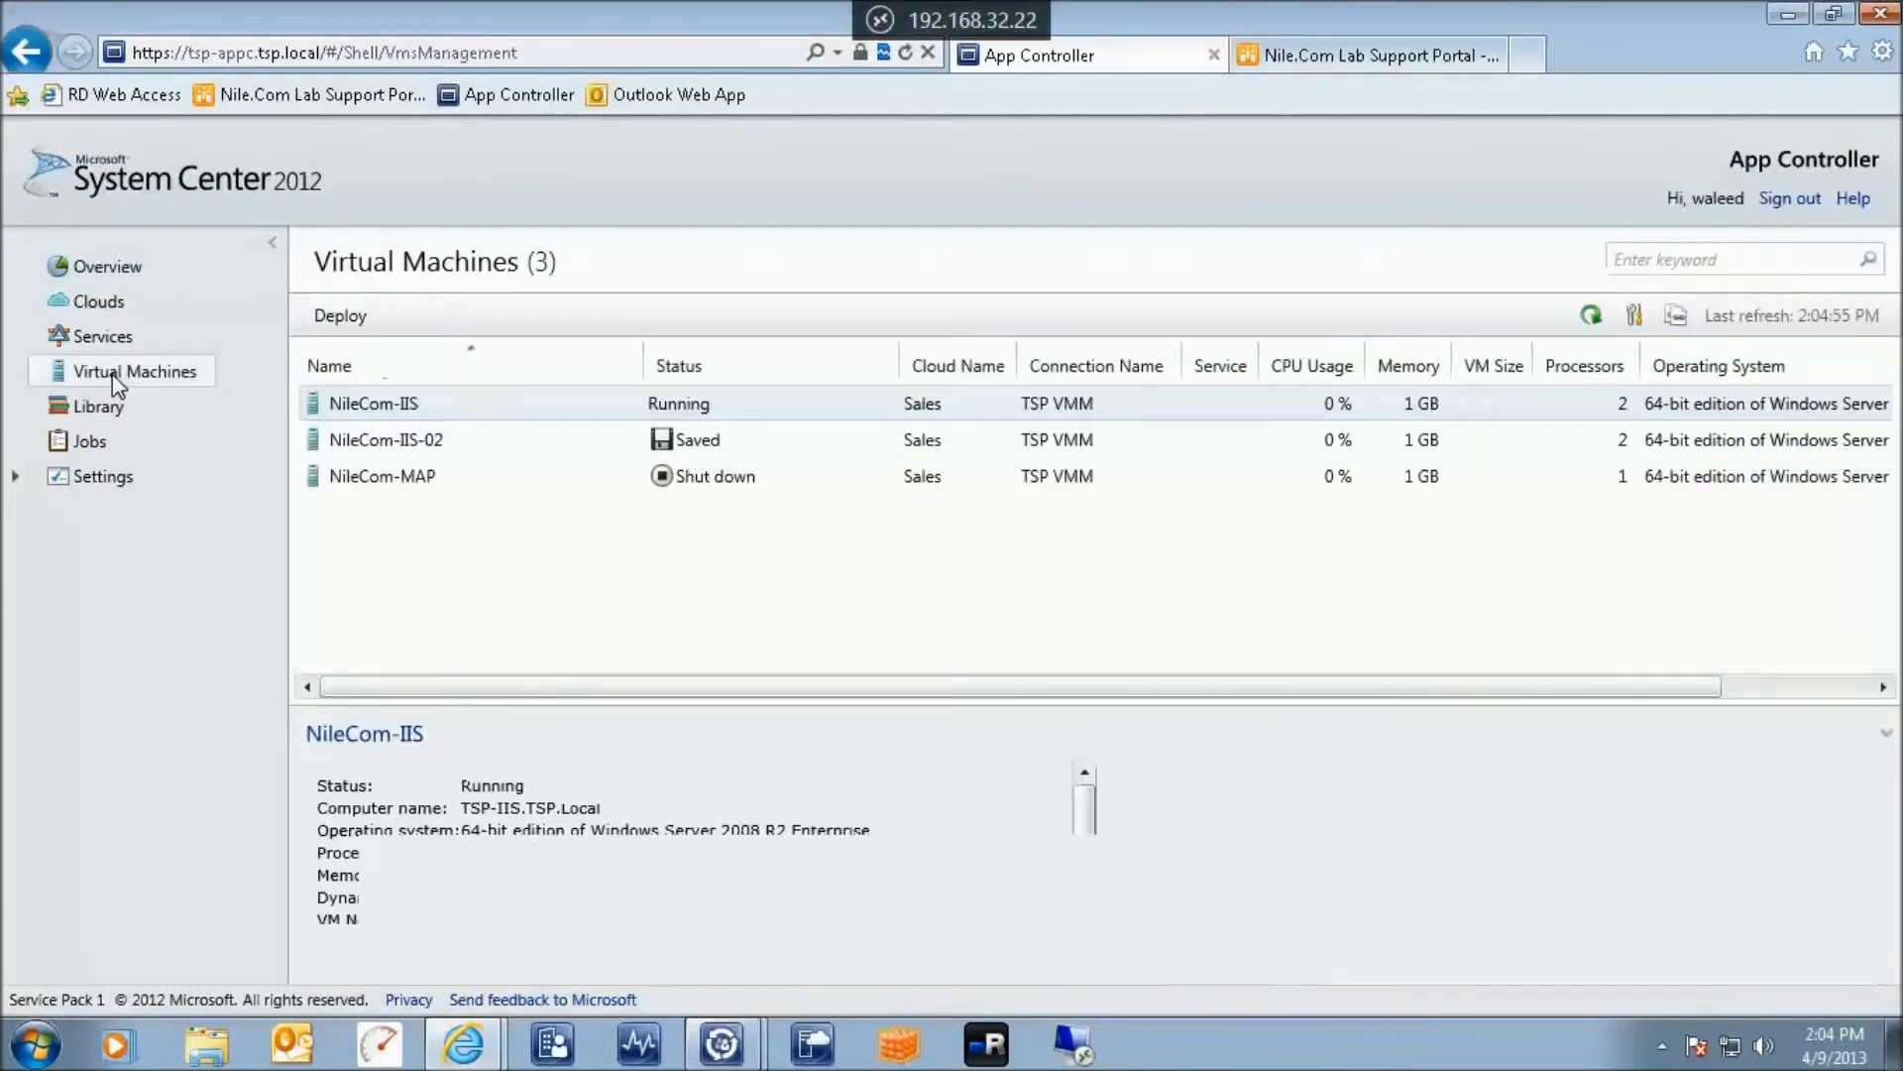
Refresh the VM list and confirm Overview storage now shows 46 GB used, 54 GB available
{"action": "left_click", "coordinate": [1585, 314]}
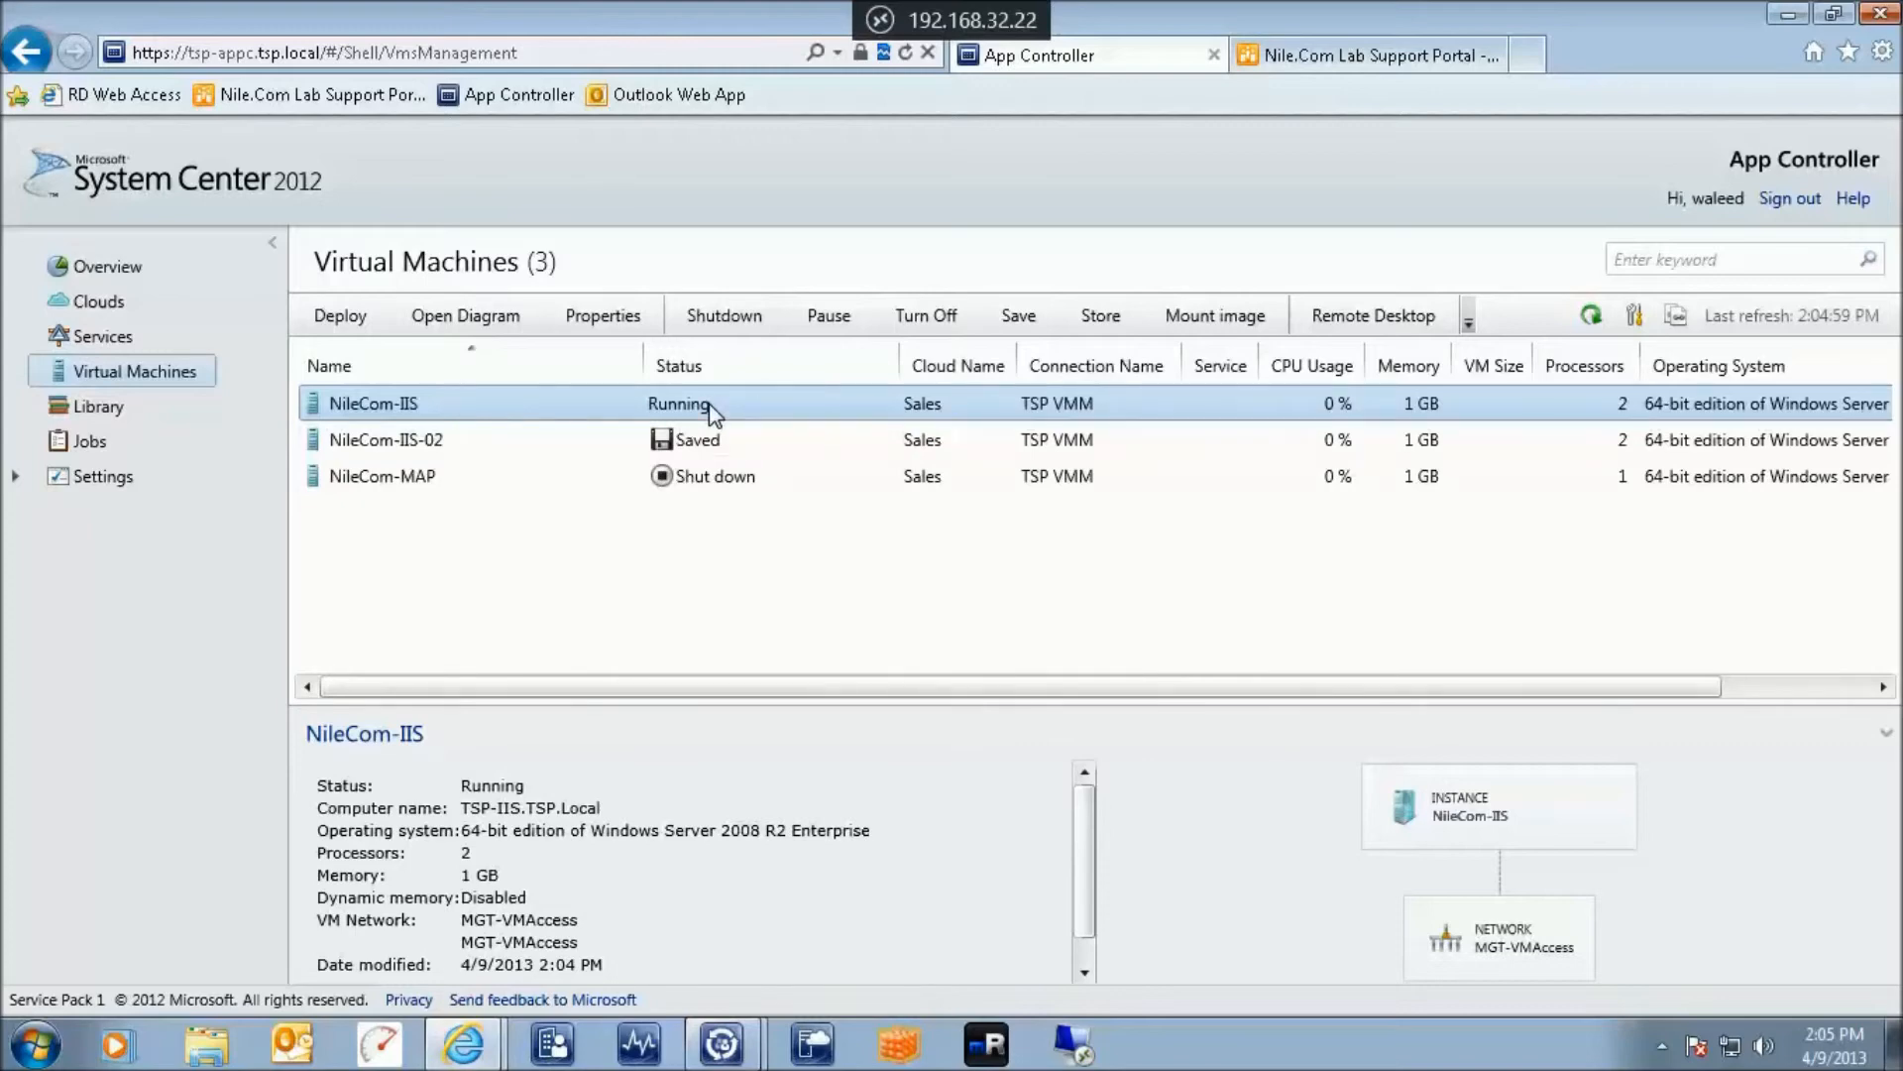
{"action": "left_click", "coordinate": [127, 264]}
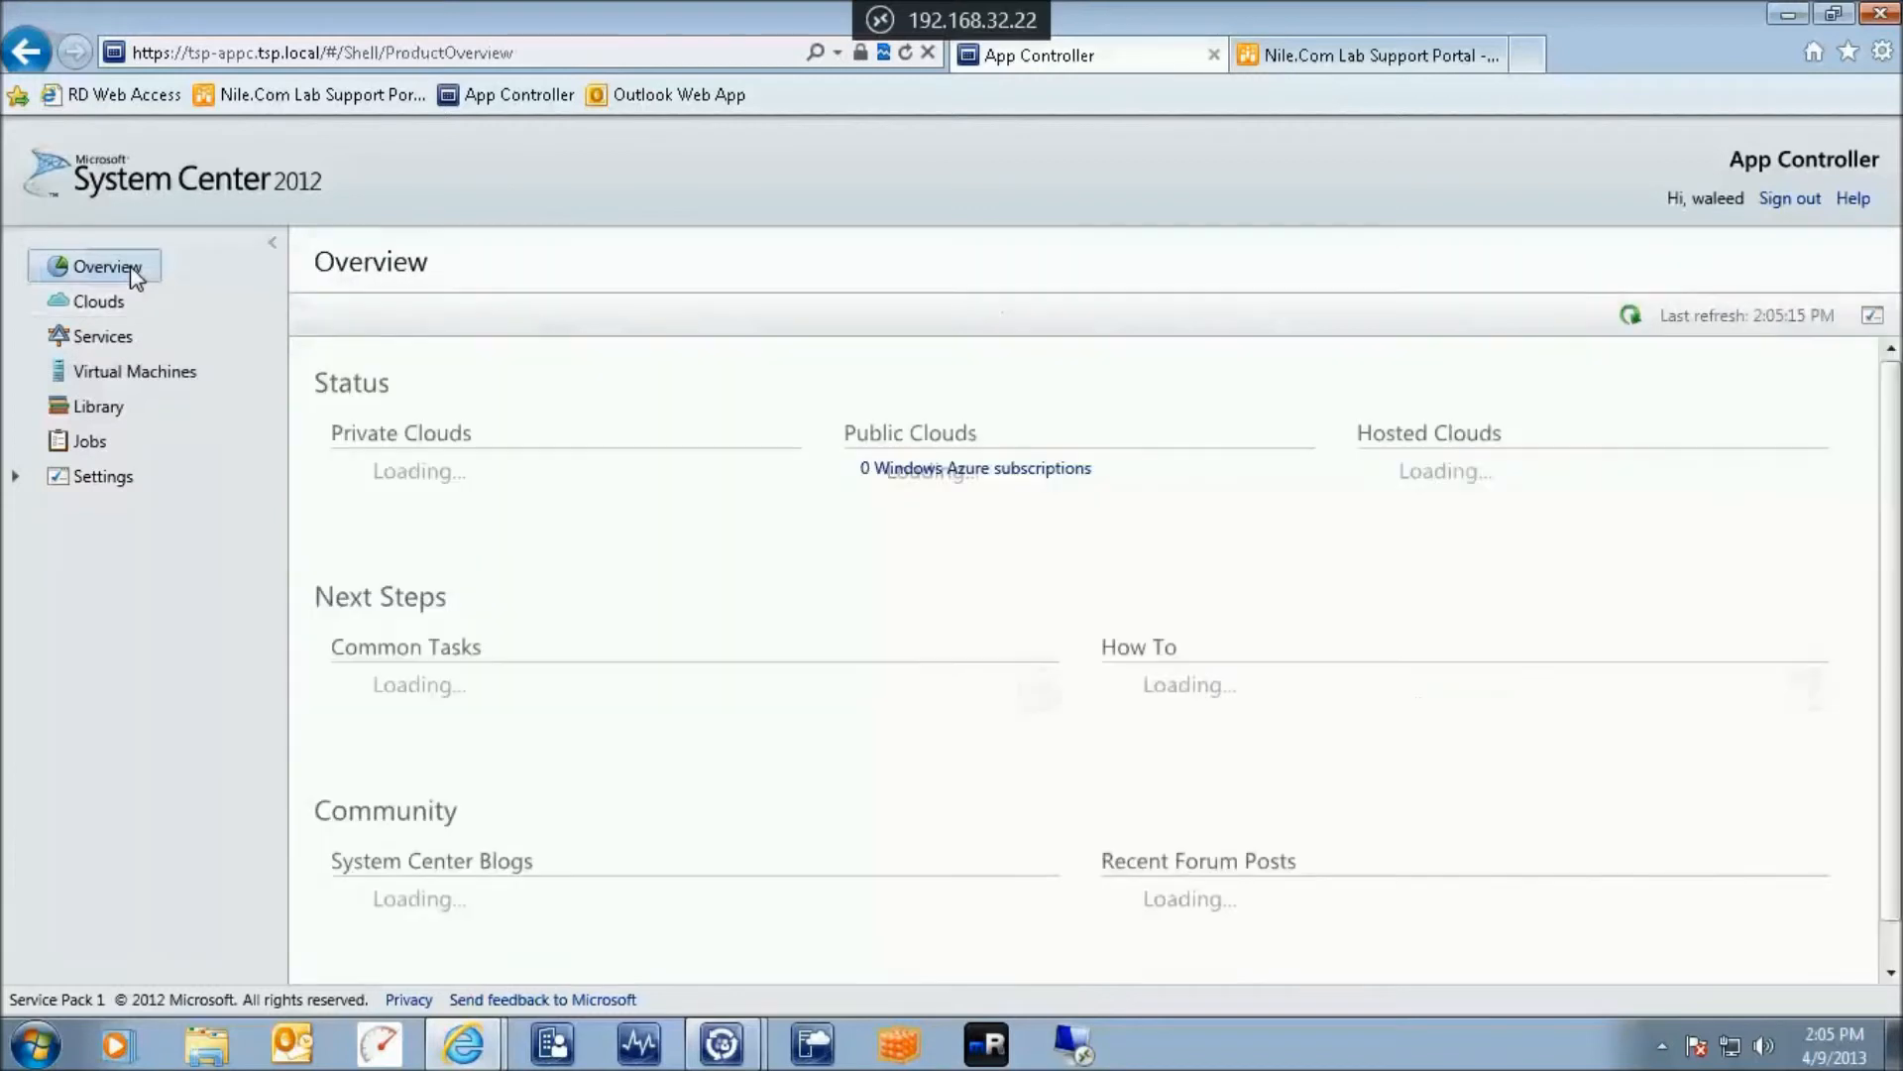
{"action": "mouse_move", "coordinate": [370, 721]}
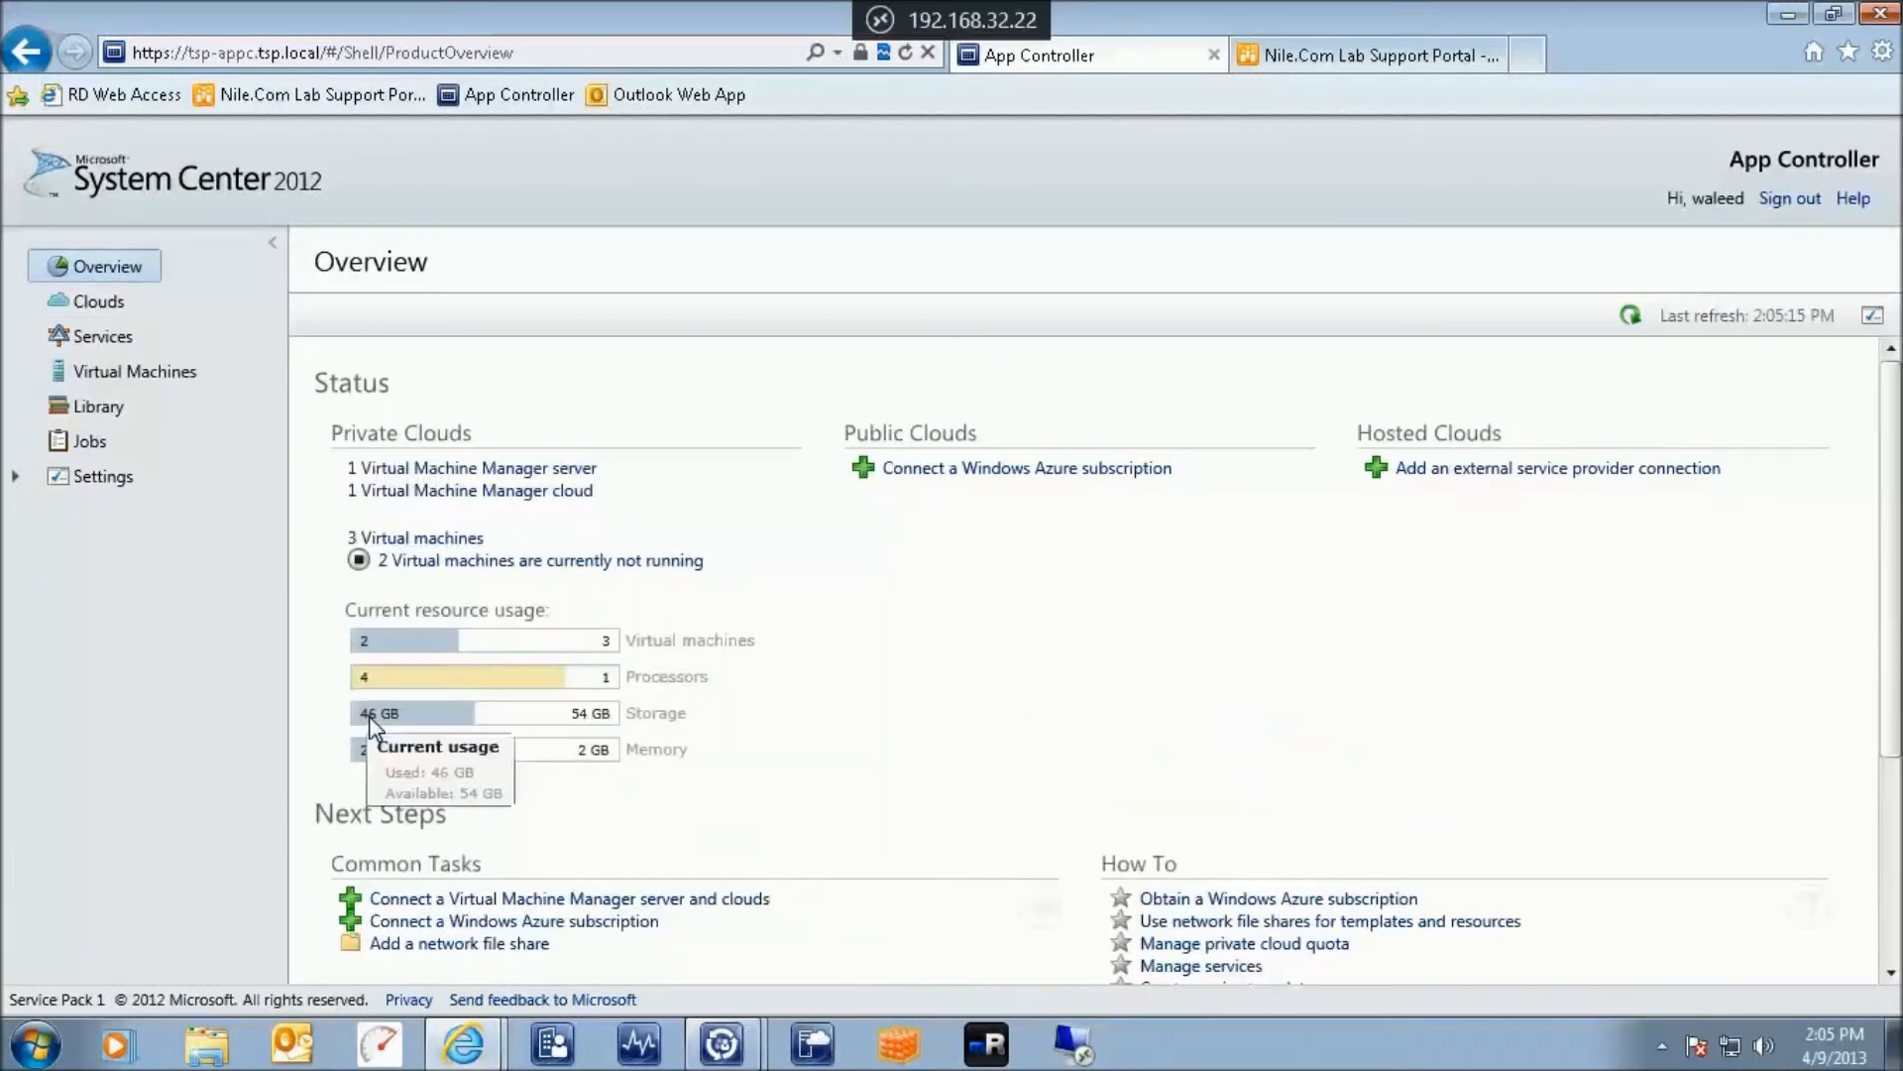
{"action": "left_click", "coordinate": [122, 379]}
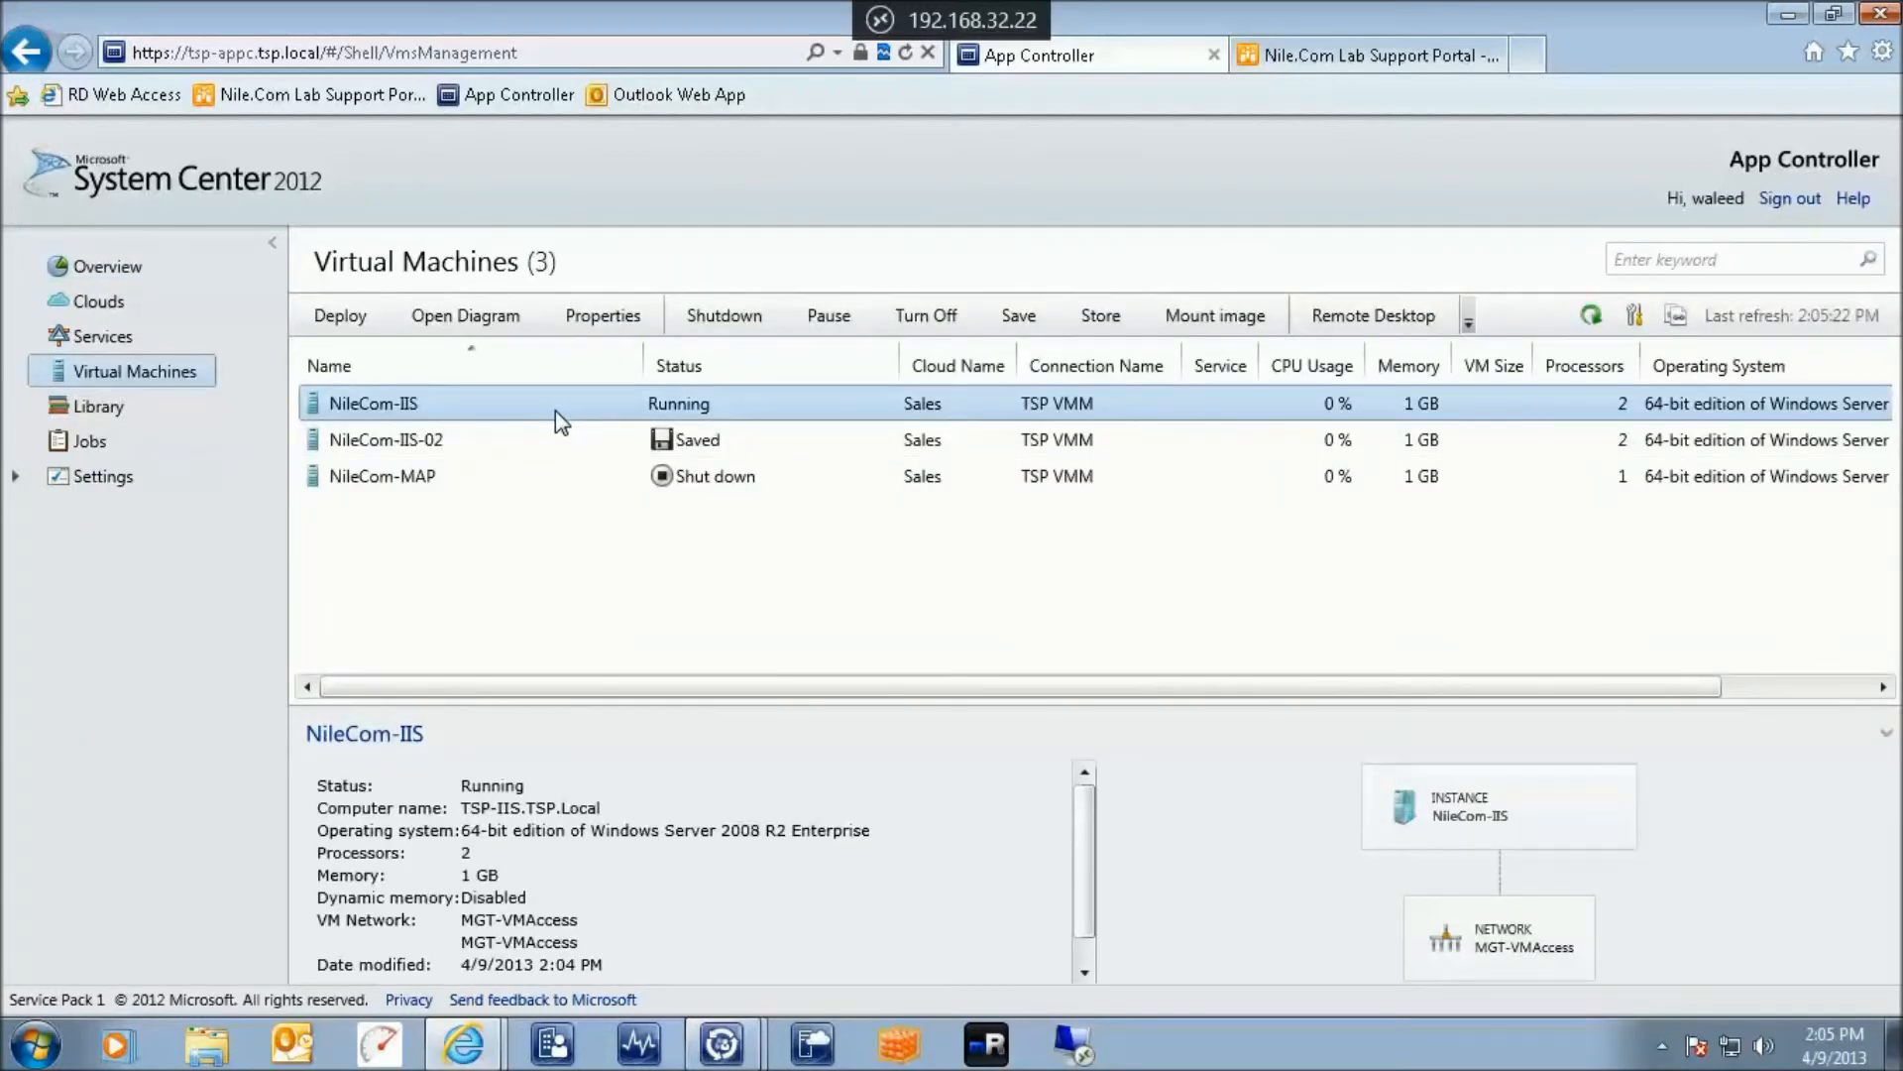
{"action": "left_click", "coordinate": [100, 265]}
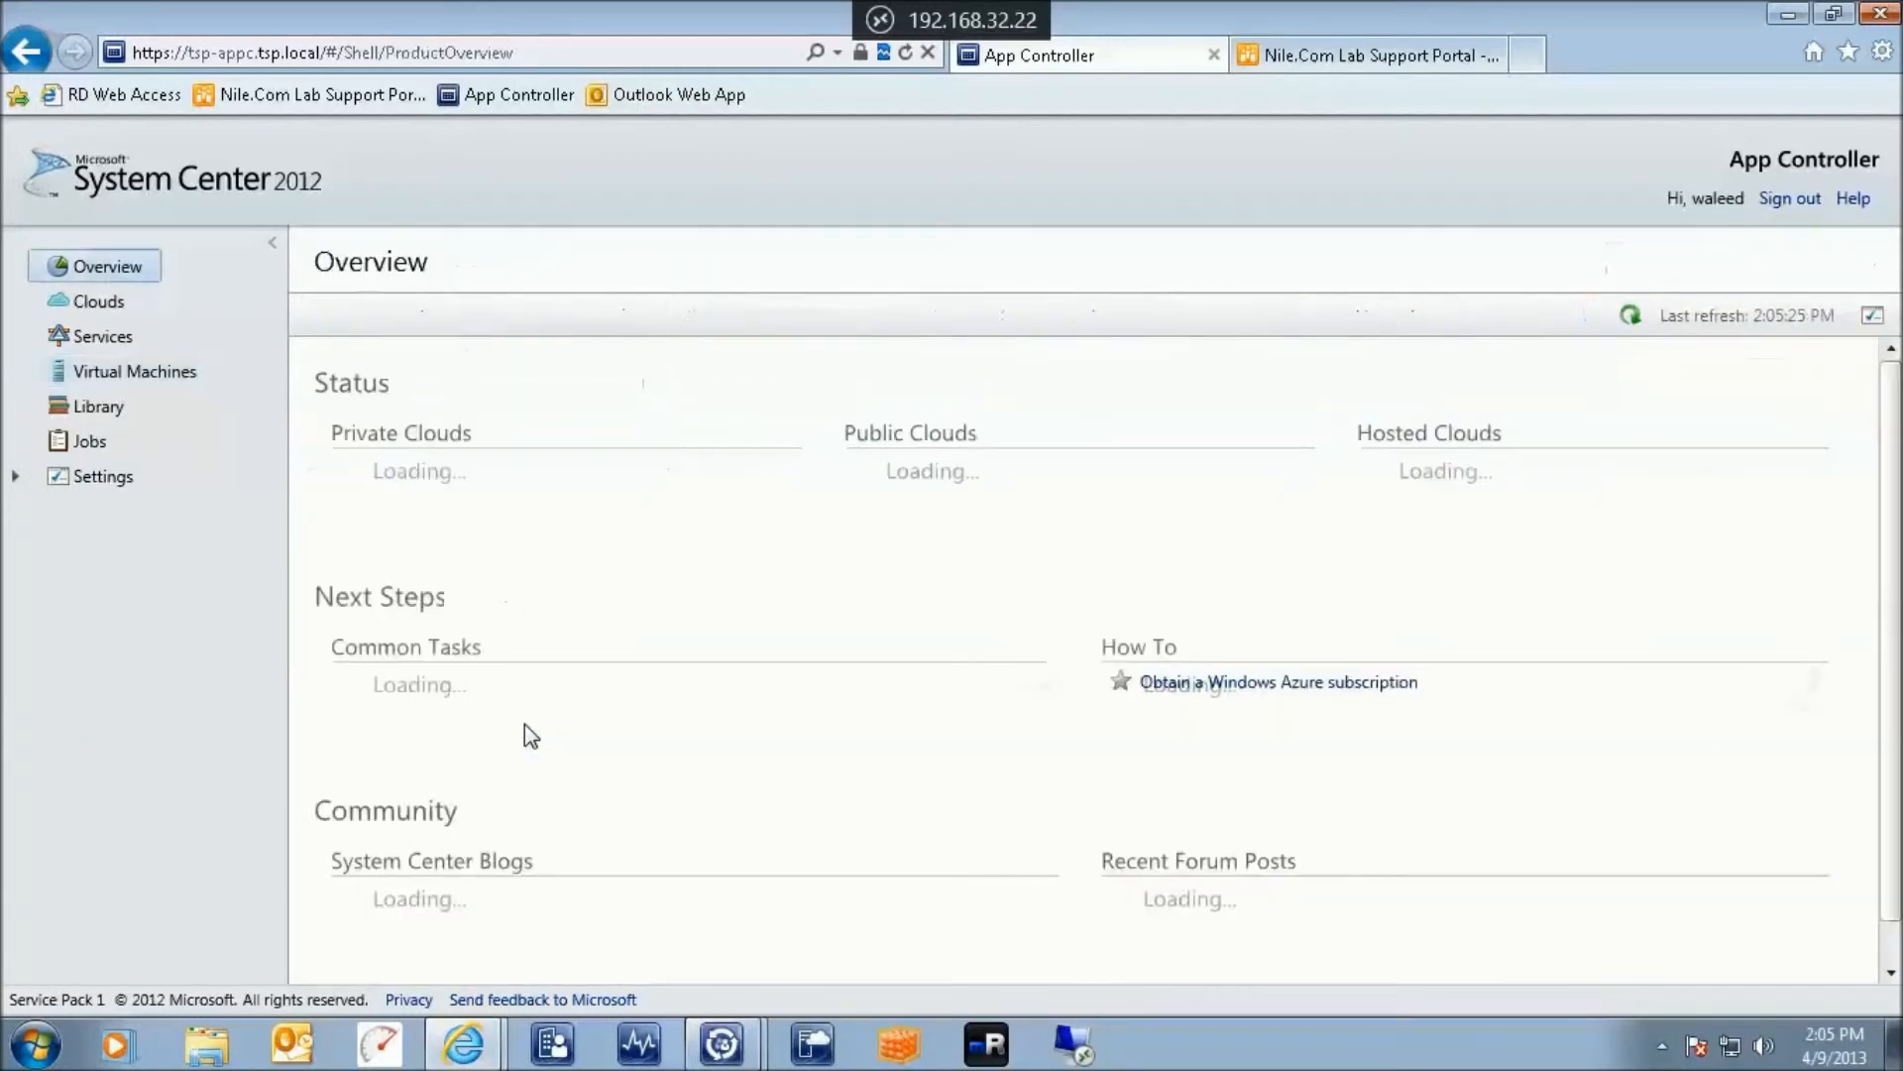
{"action": "mouse_move", "coordinate": [452, 721]}
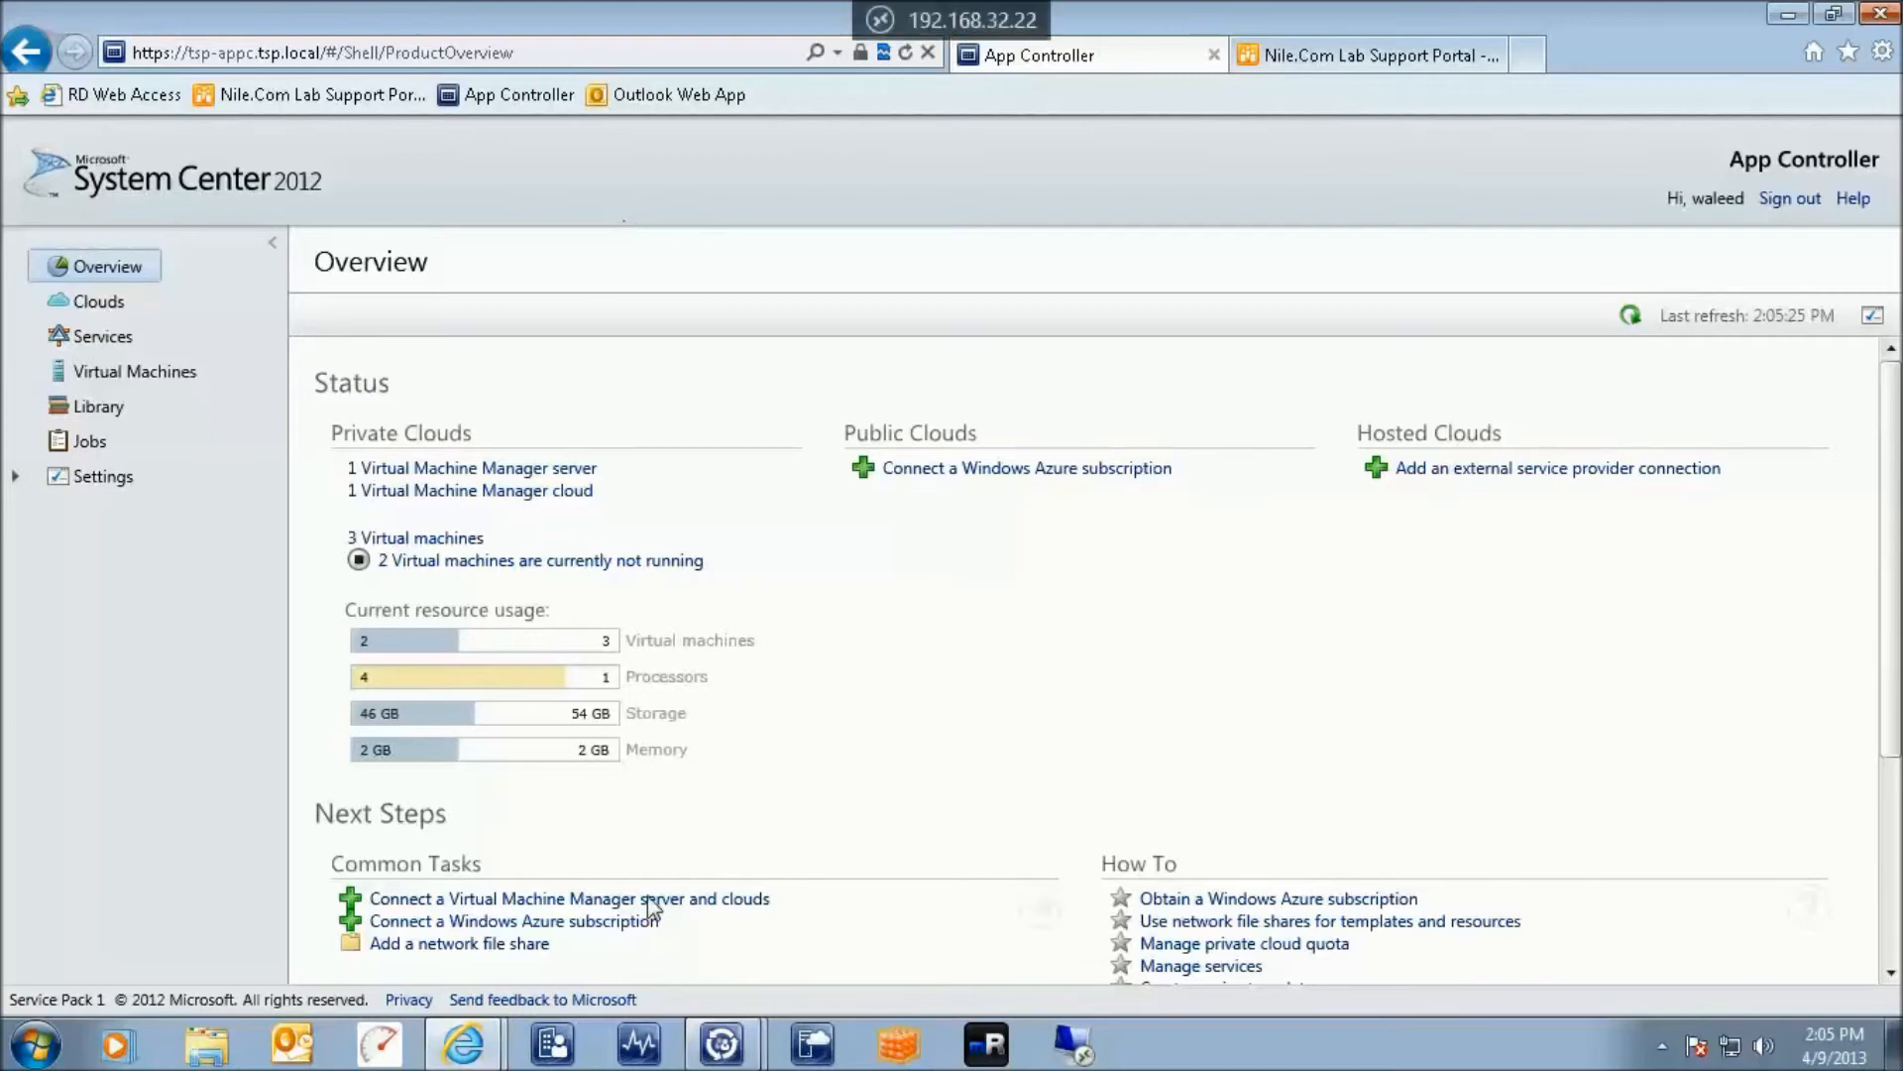
{"action": "mouse_move", "coordinate": [712, 1059]}
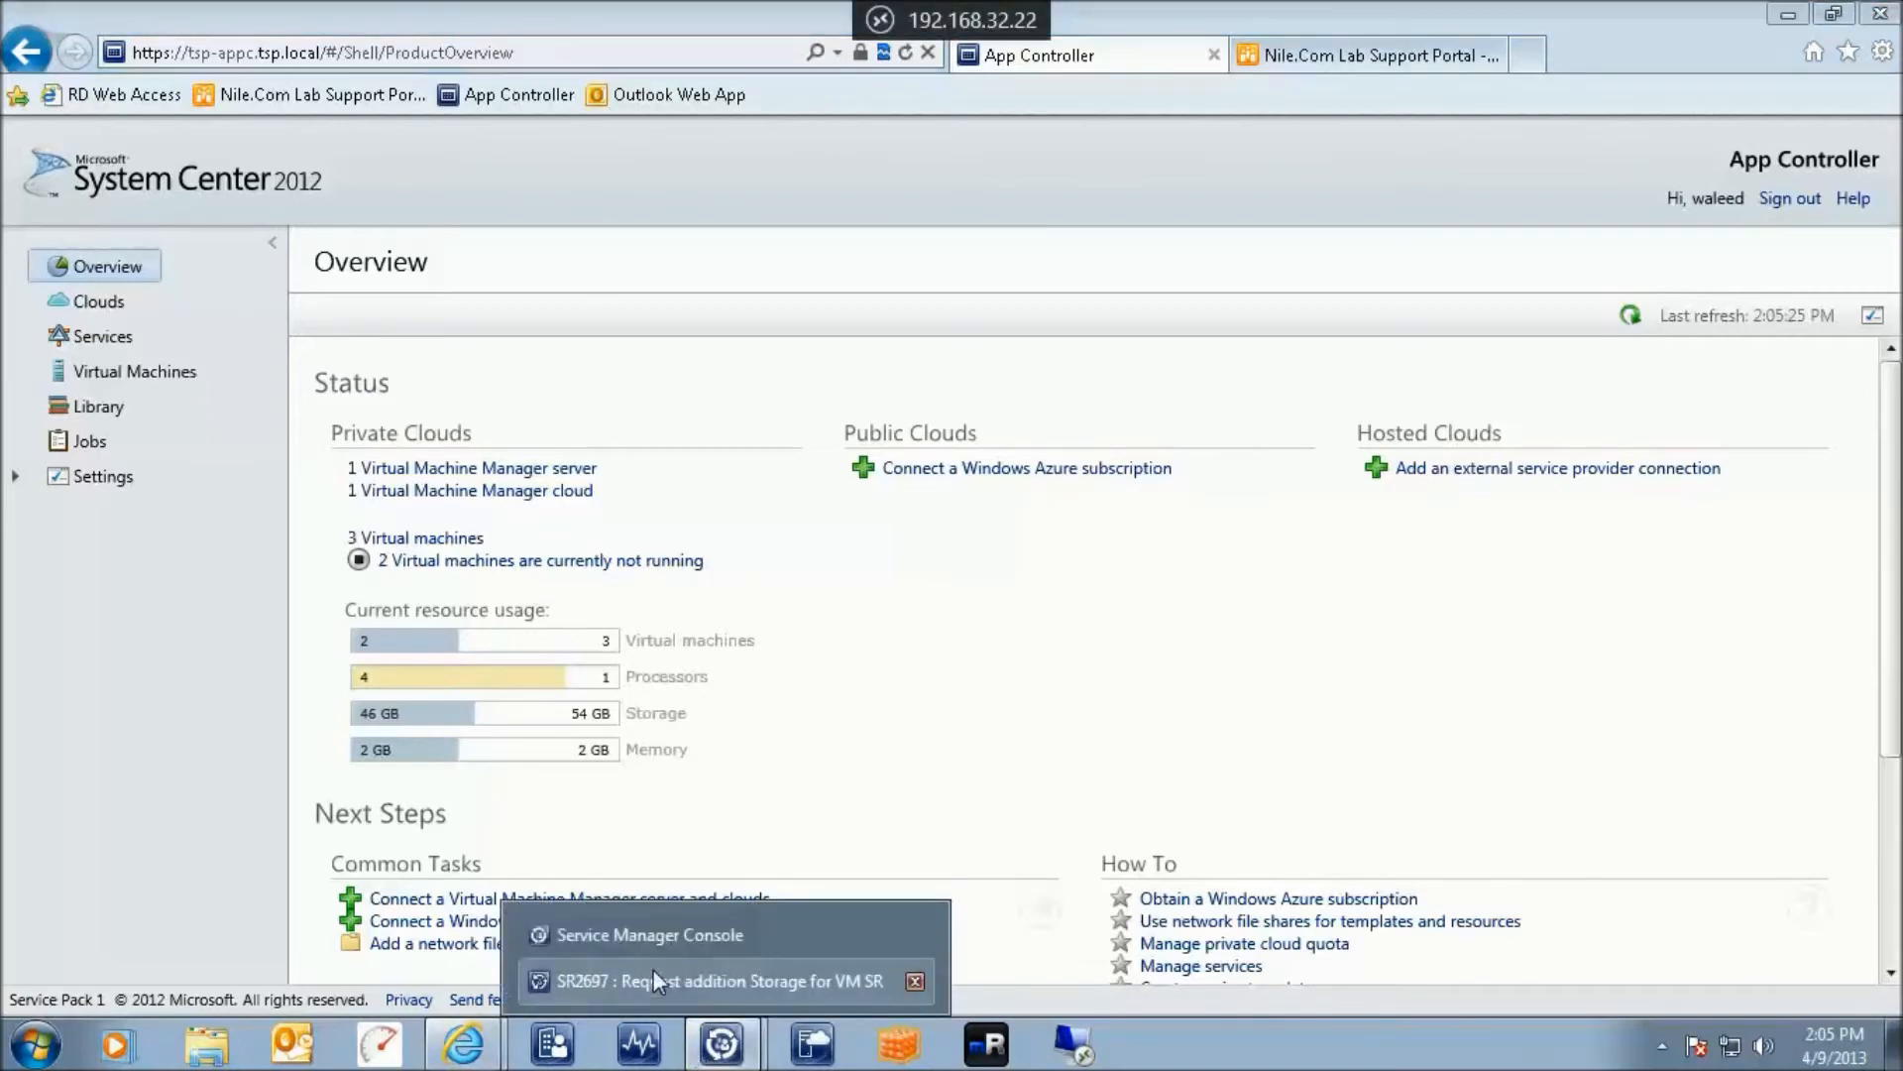
{"action": "left_click", "coordinate": [644, 934]}
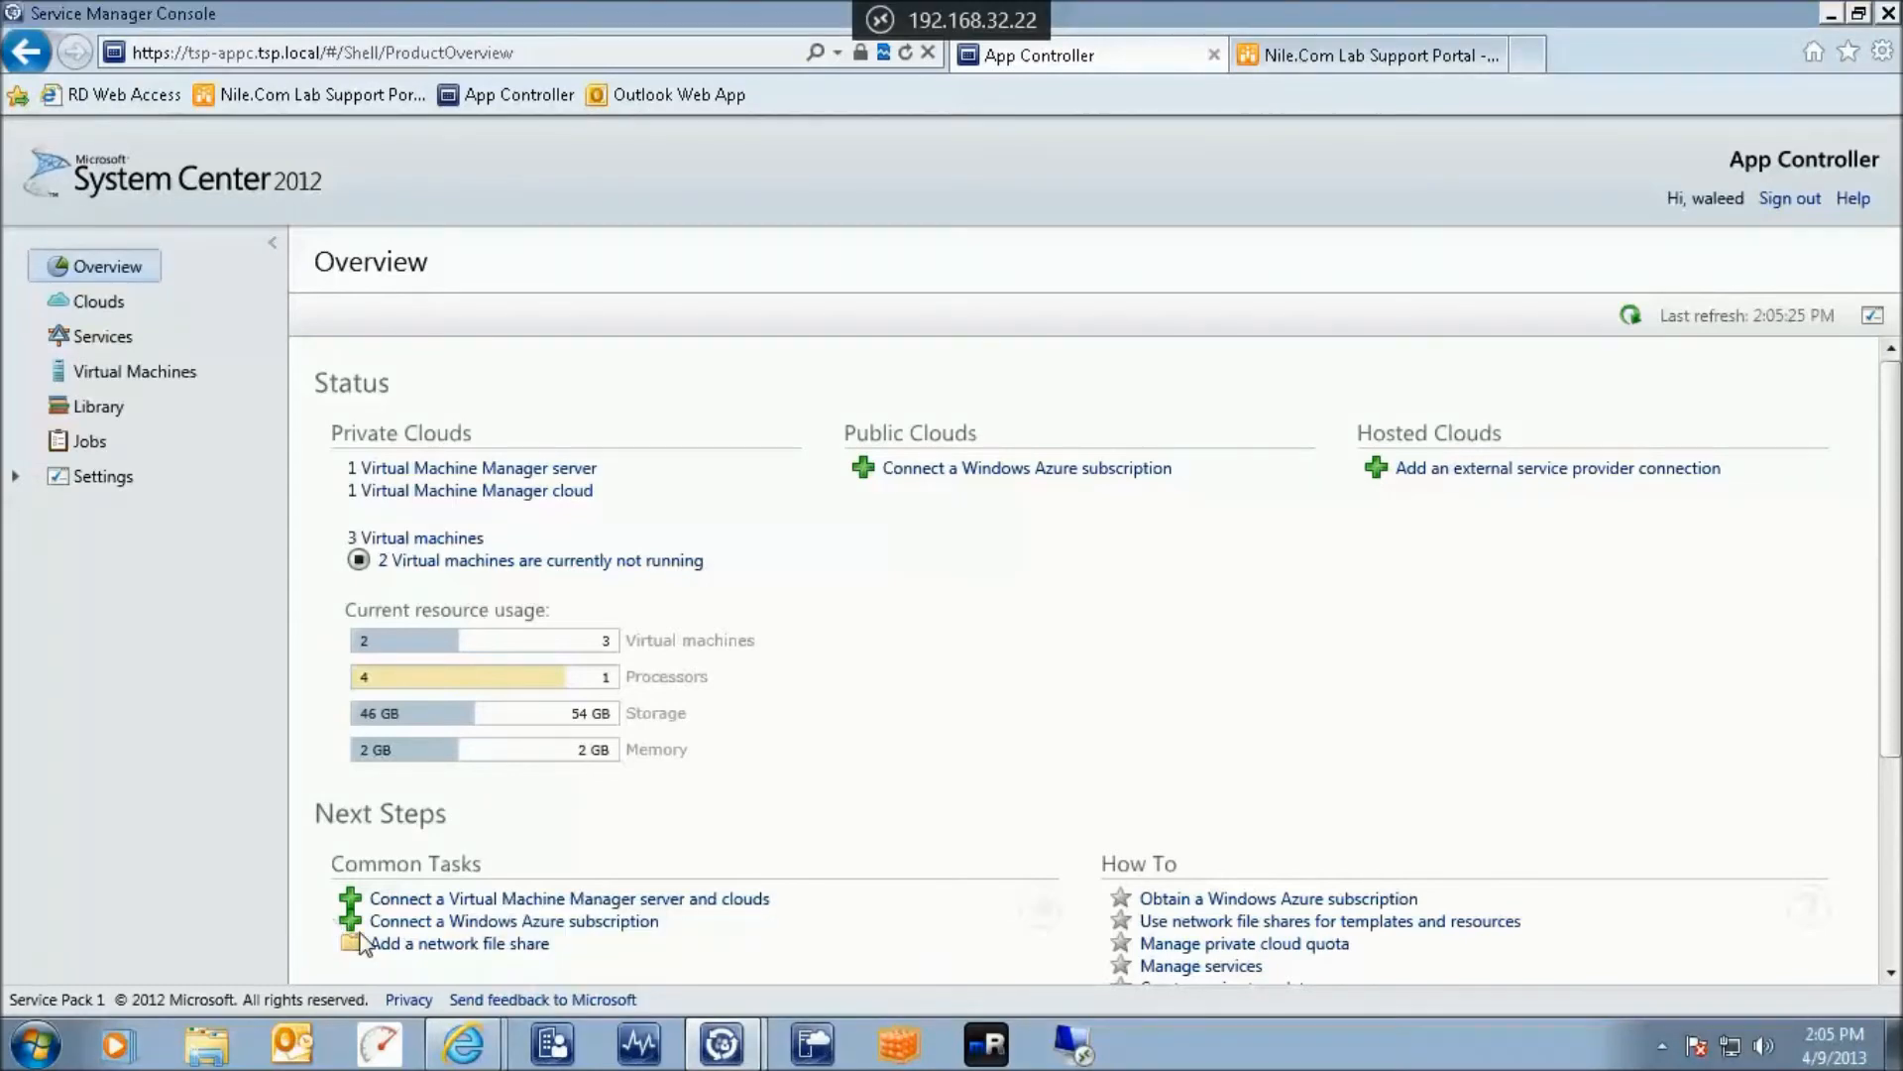
In Service Manager Reporting, open ChargebackReport.xlsx from the Cloud samples analysis library in Excel
{"action": "left_click", "coordinate": [699, 1057]}
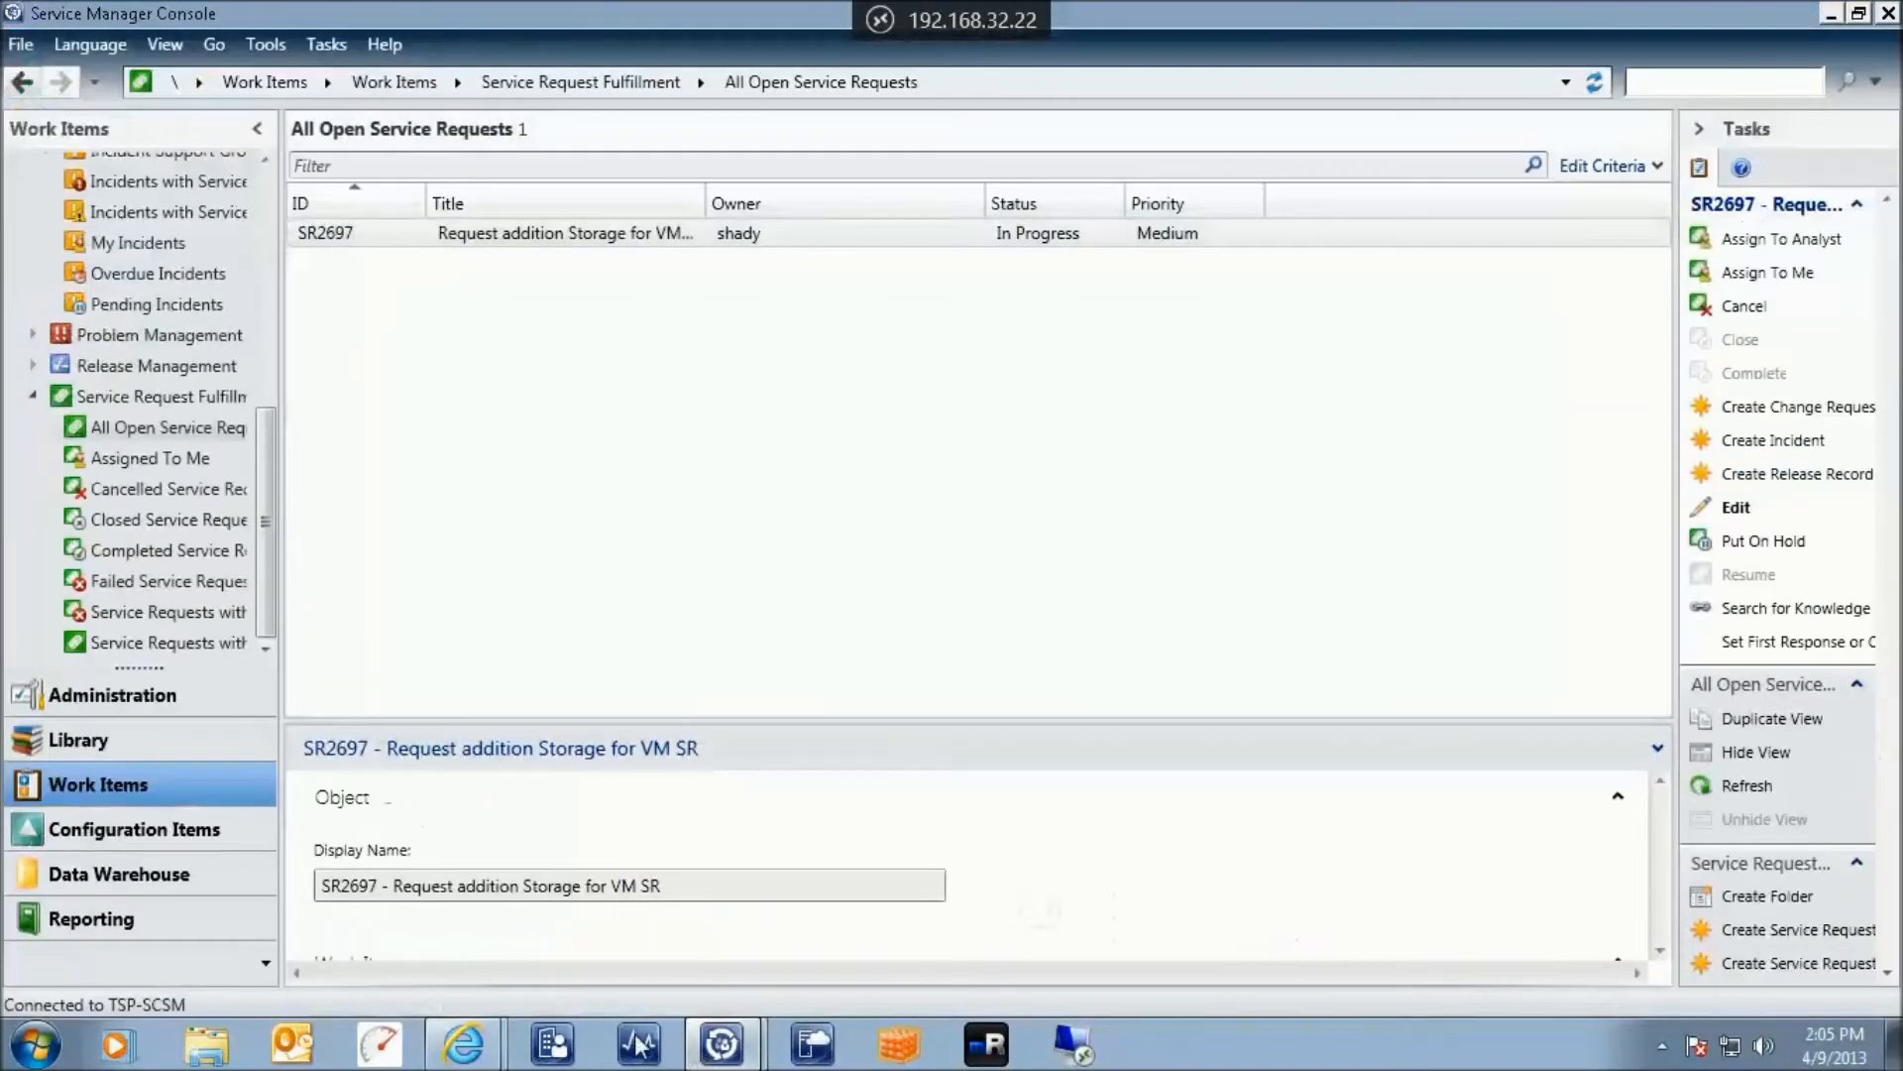
{"action": "left_click", "coordinate": [114, 932]}
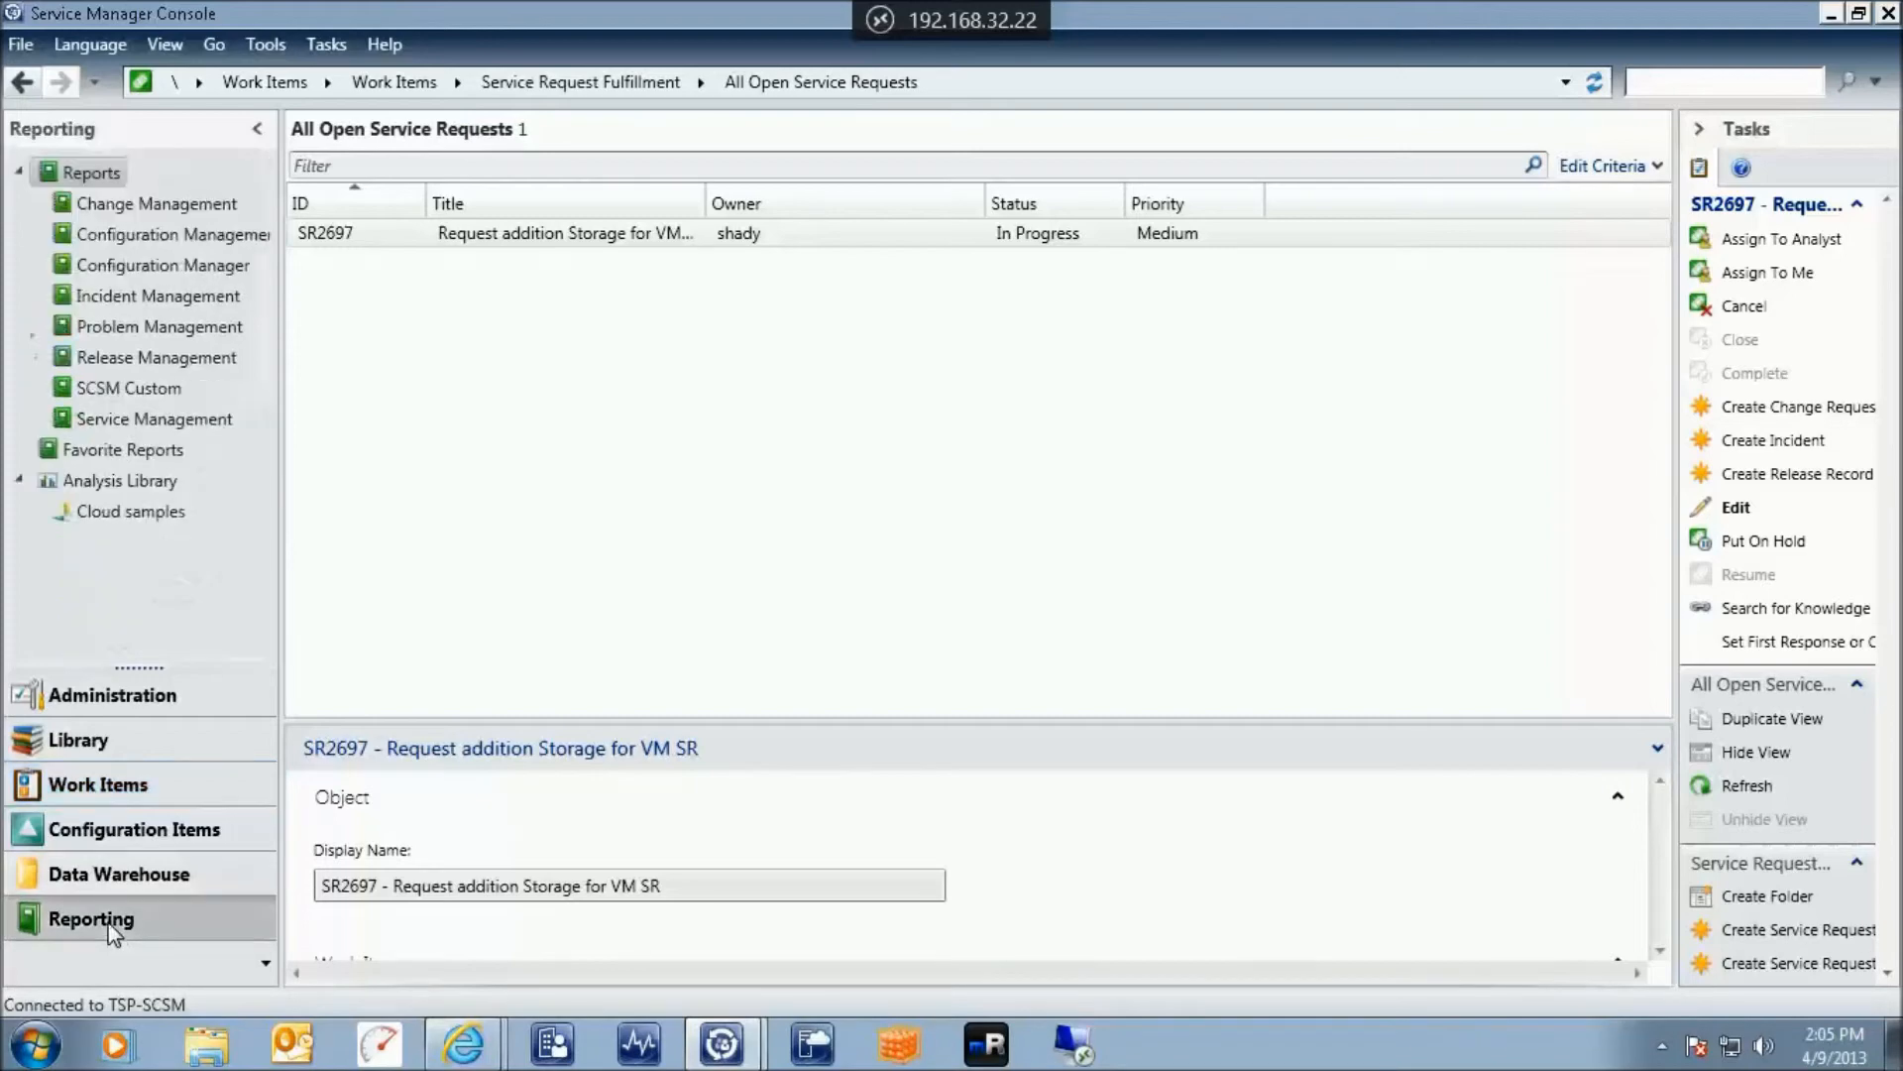
{"action": "left_click", "coordinate": [64, 917]}
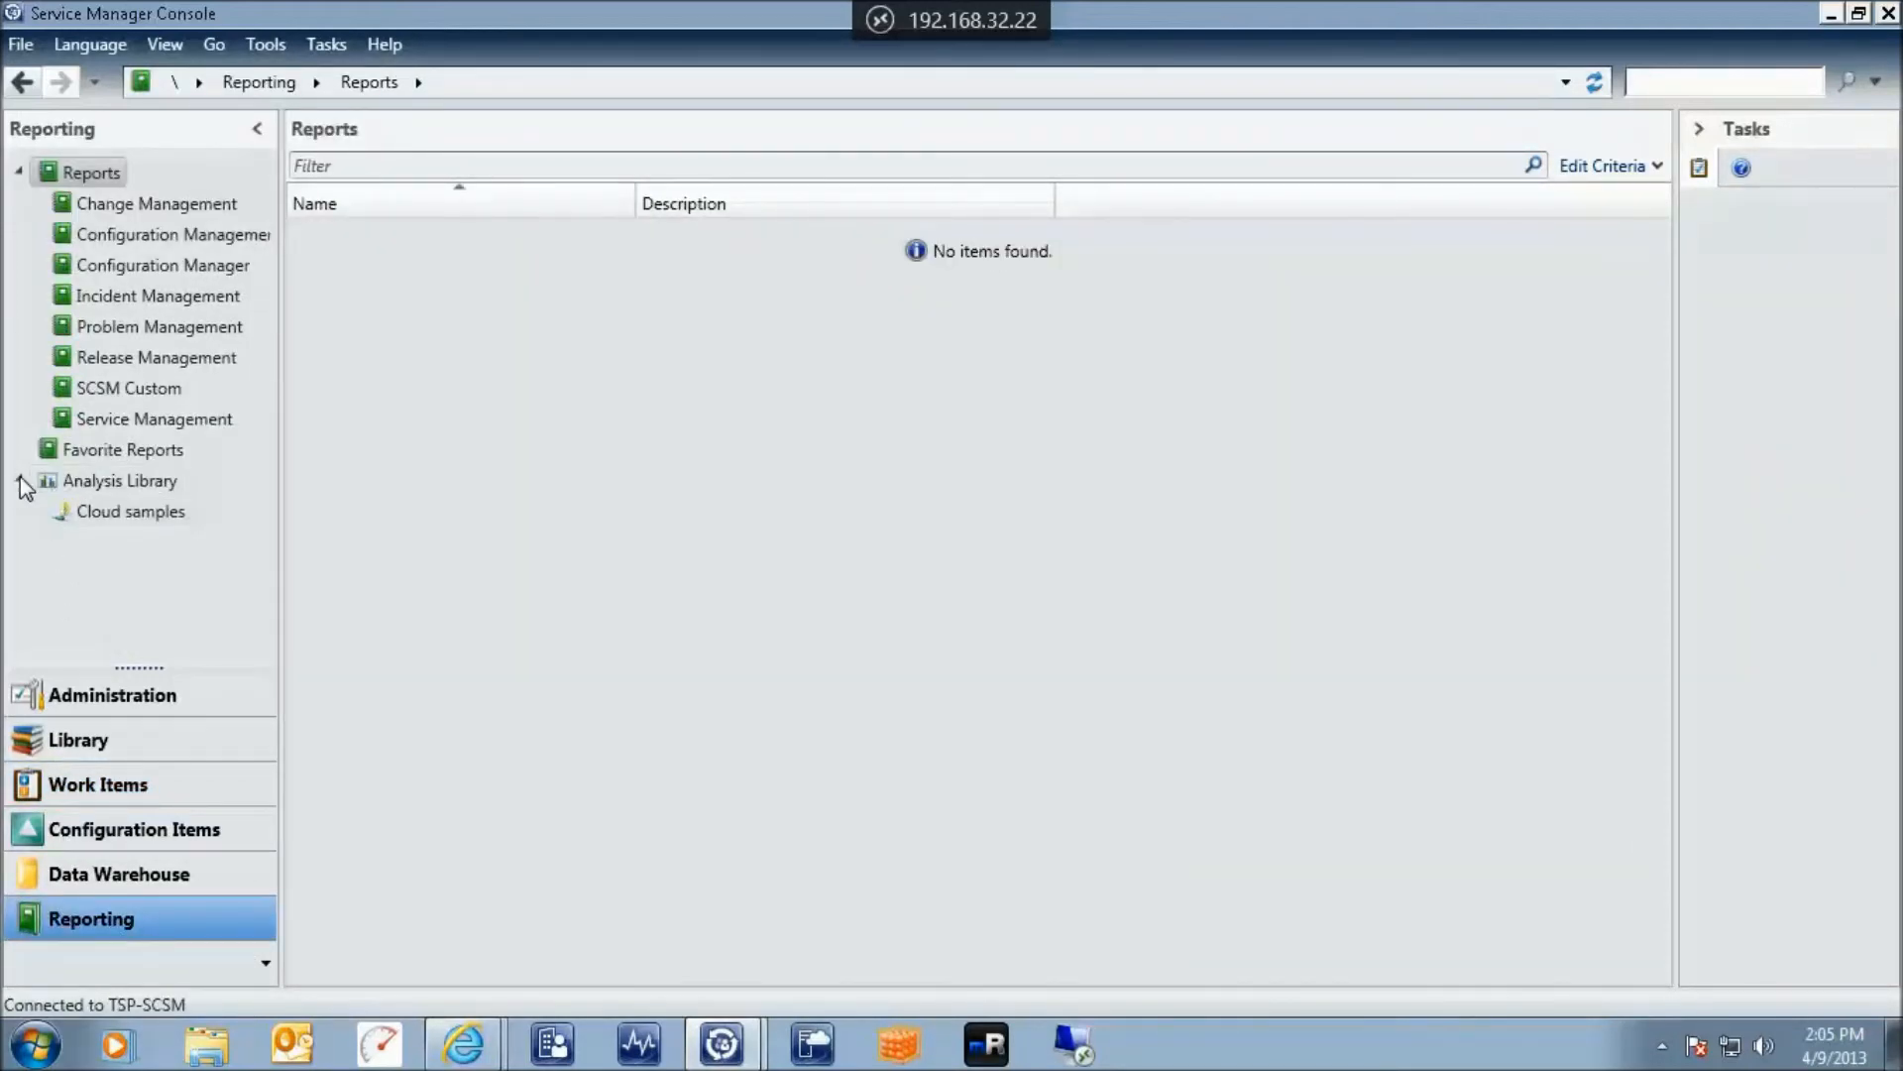
{"action": "left_click", "coordinate": [107, 517]}
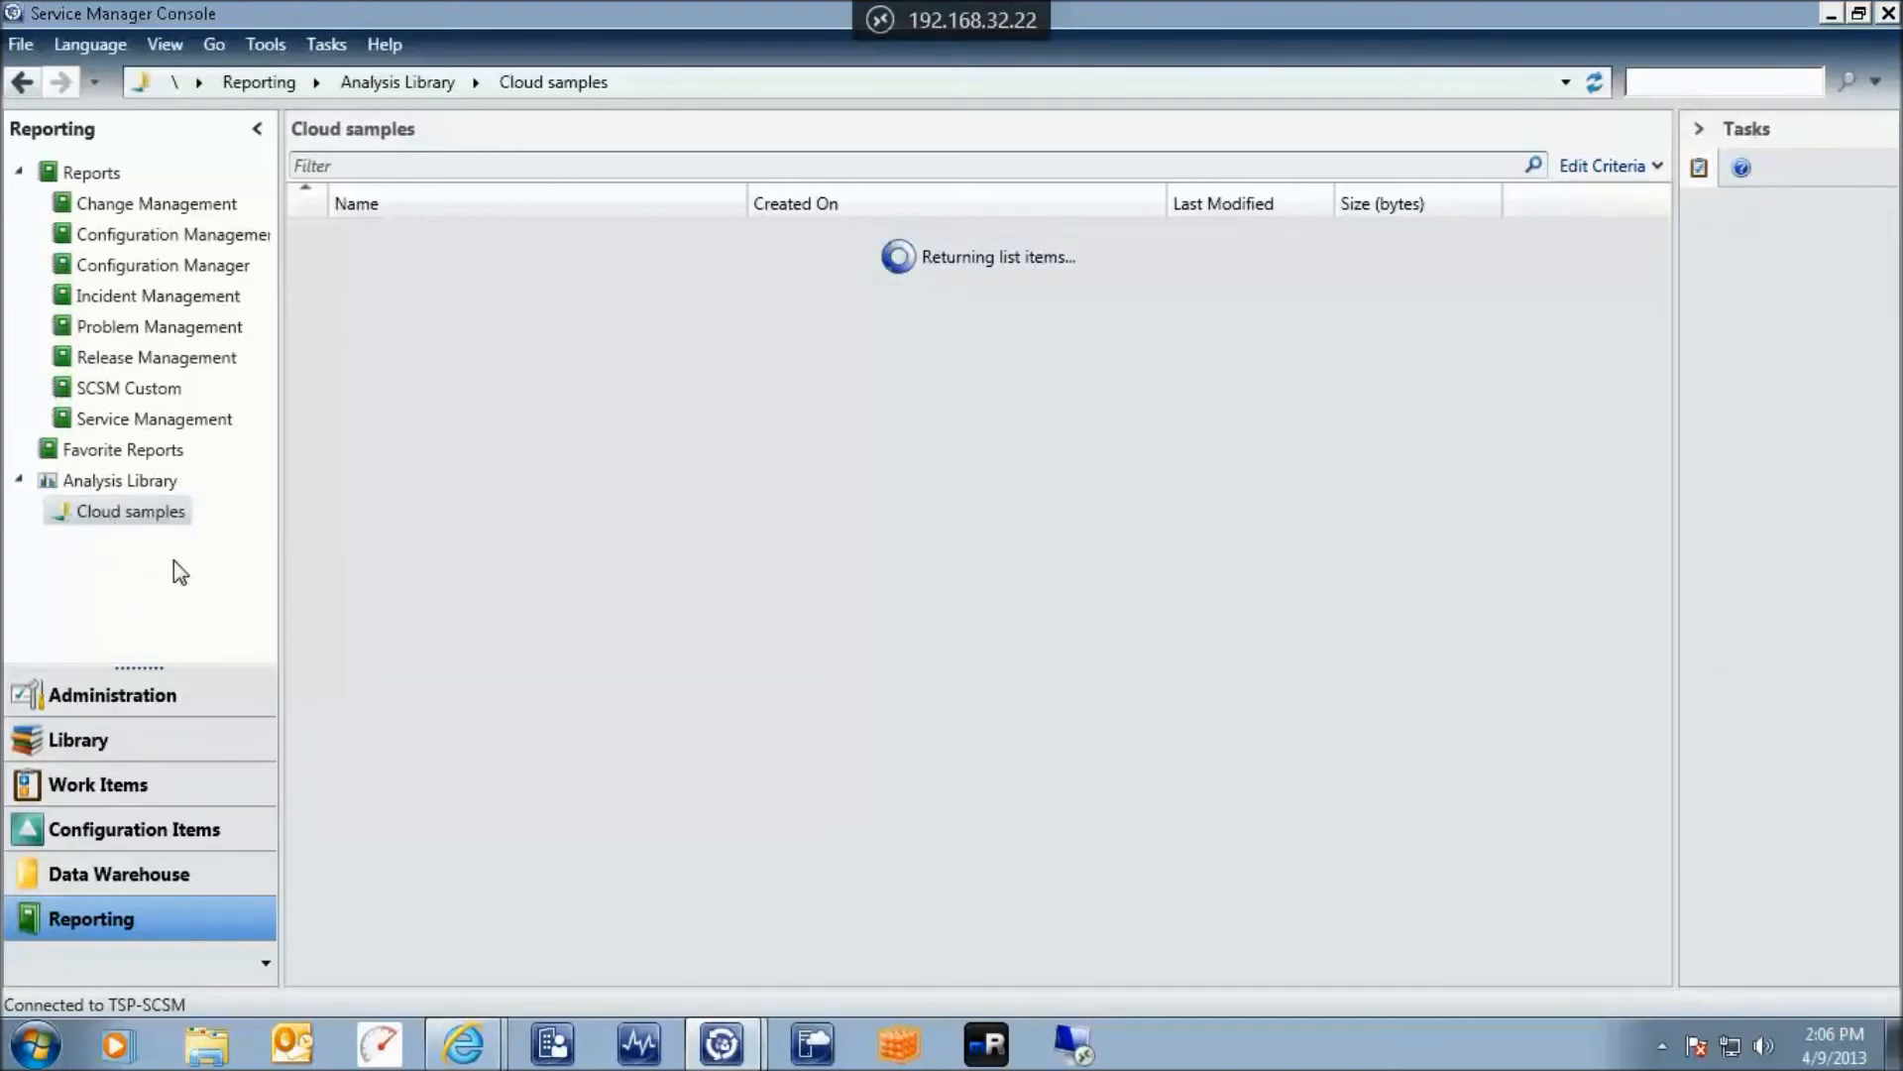
{"action": "left_click", "coordinate": [384, 295]}
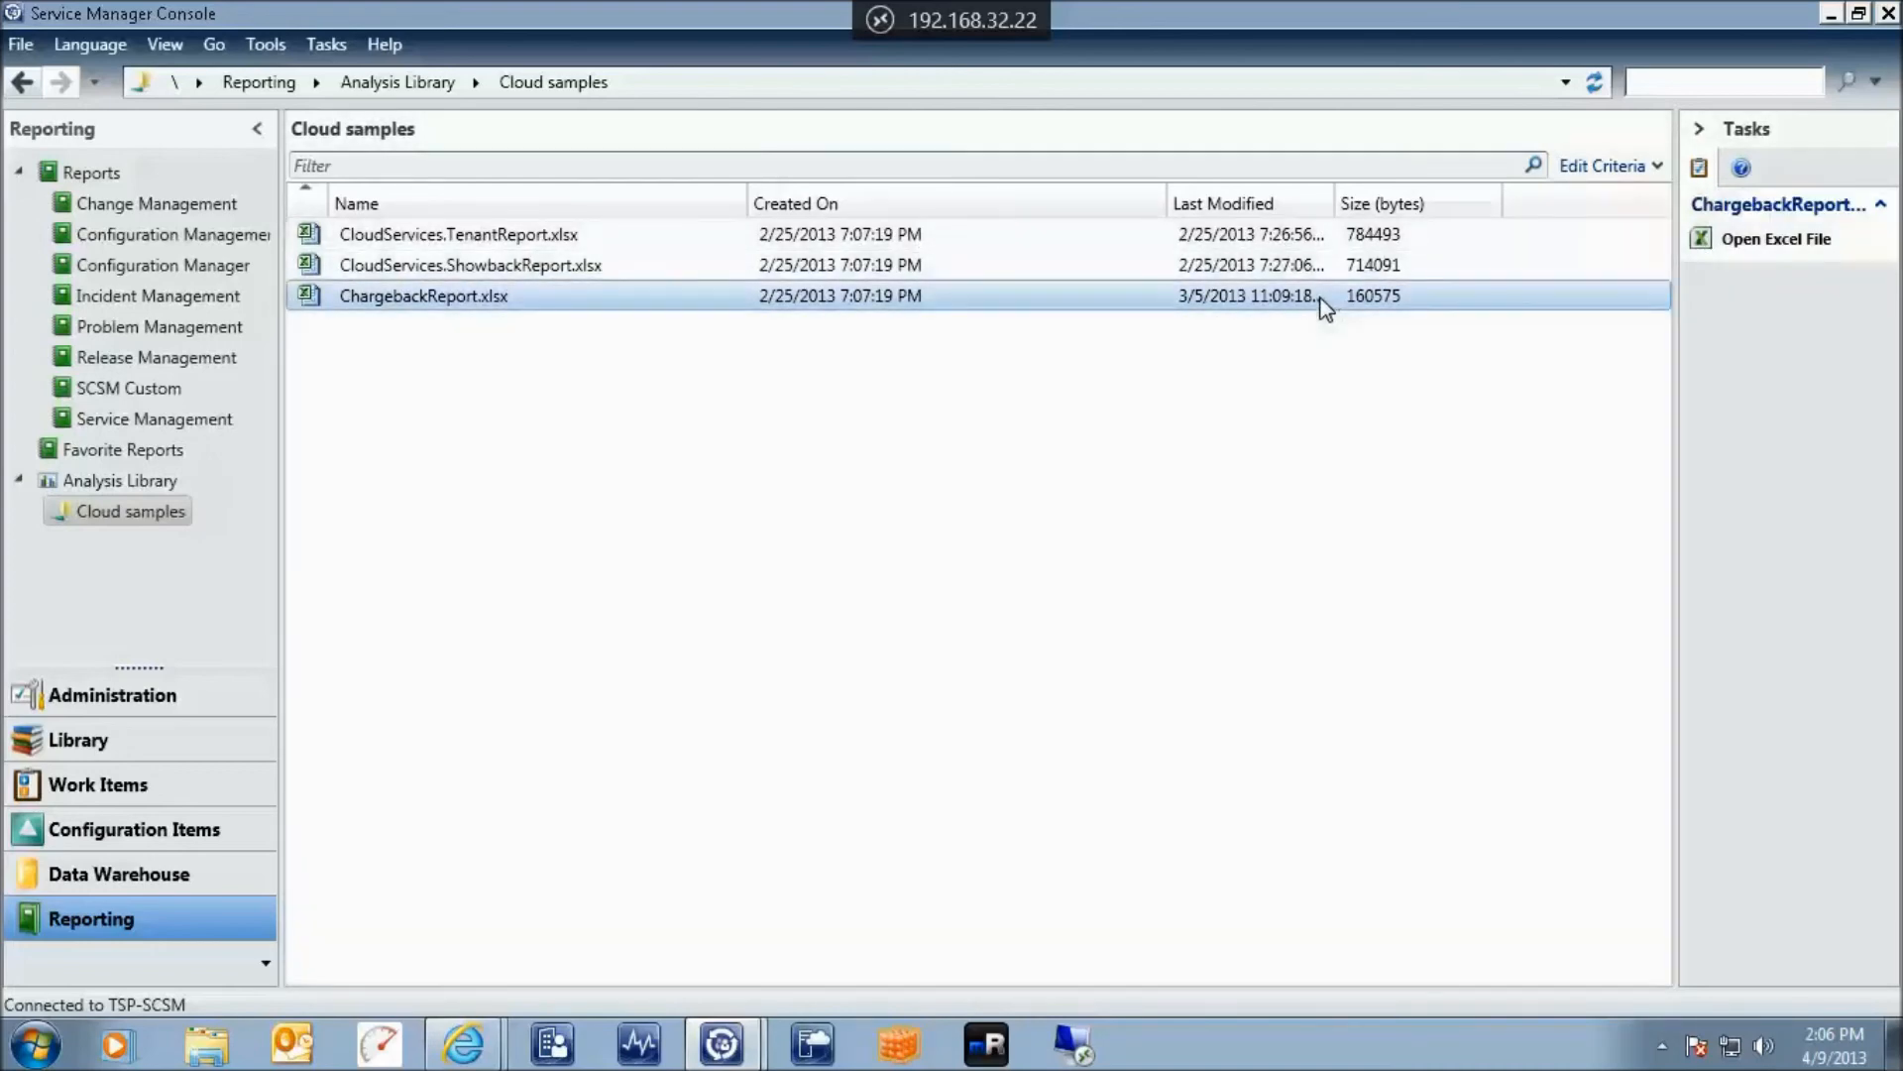
{"action": "double_click", "coordinate": [1325, 297]}
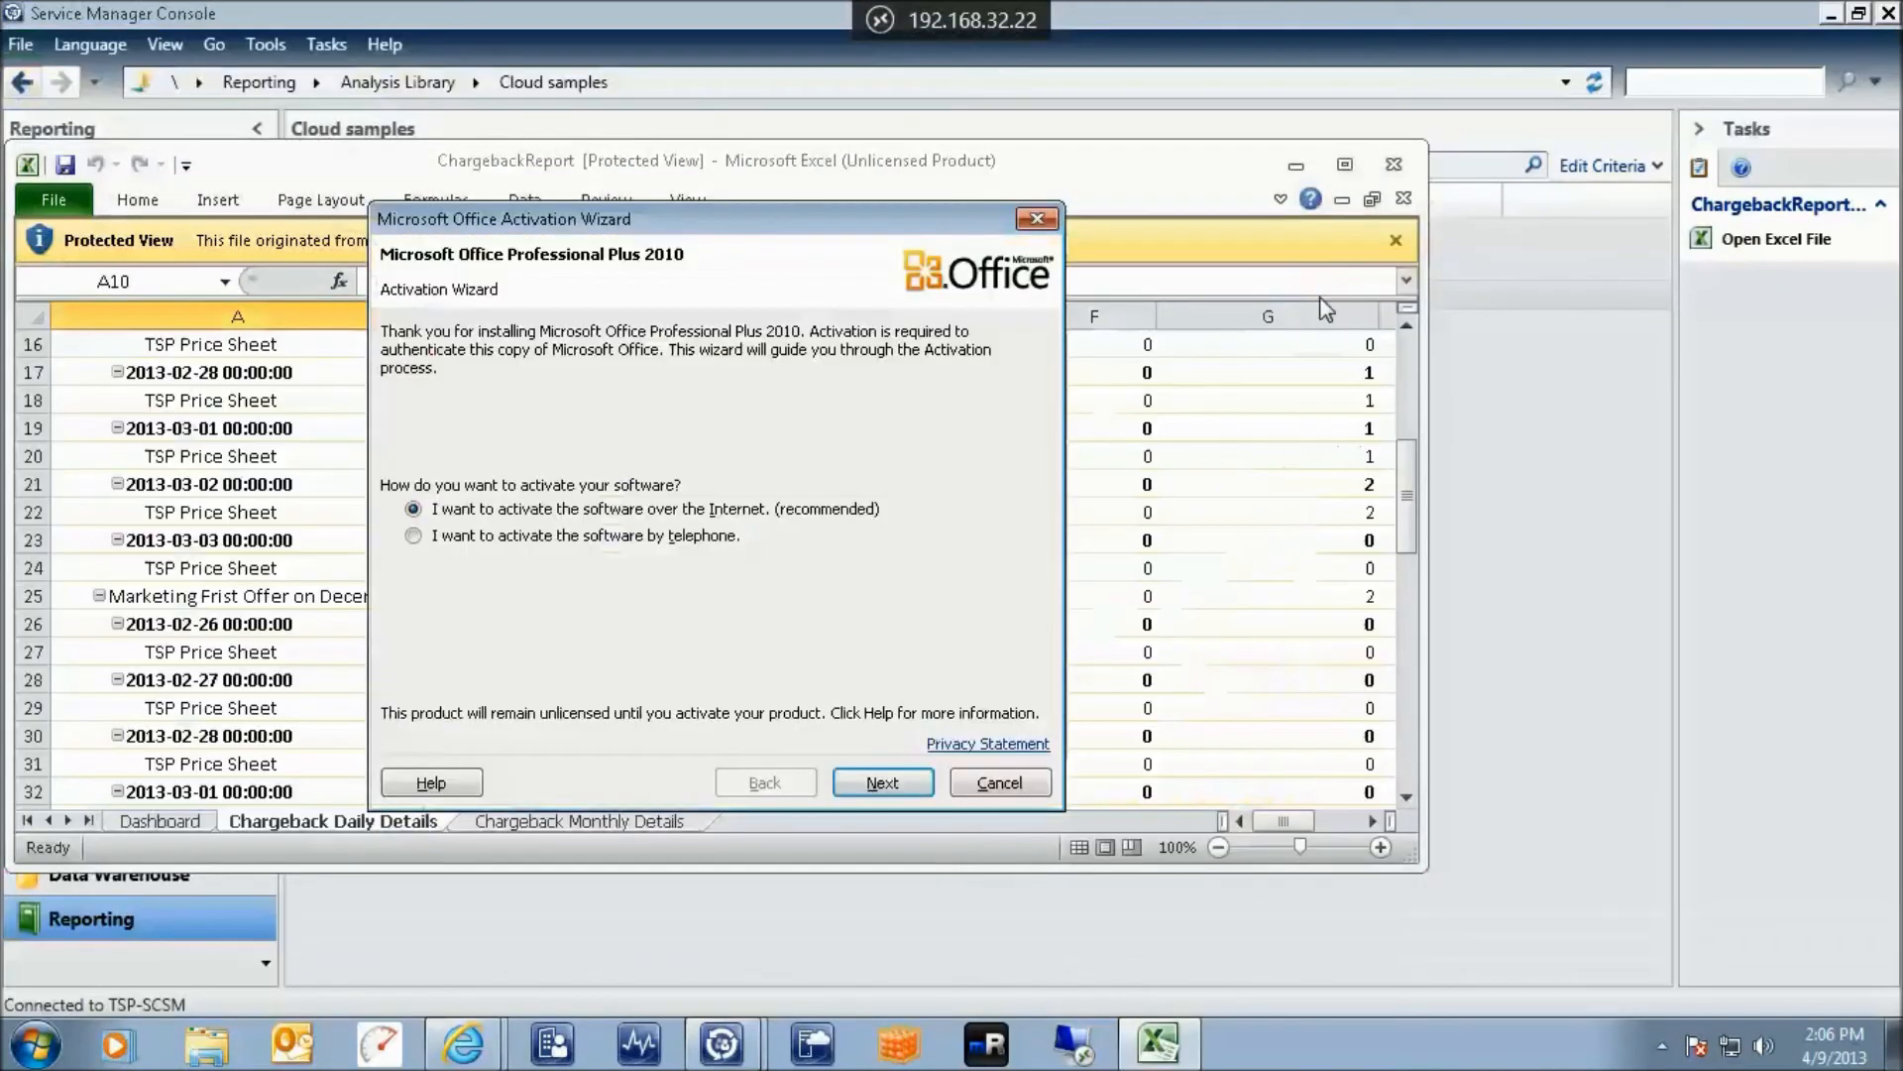
Dismiss the Office activation wizard, maximize Excel and enable editing of the workbook
{"action": "left_click", "coordinate": [1039, 219]}
{"action": "left_click", "coordinate": [1345, 166]}
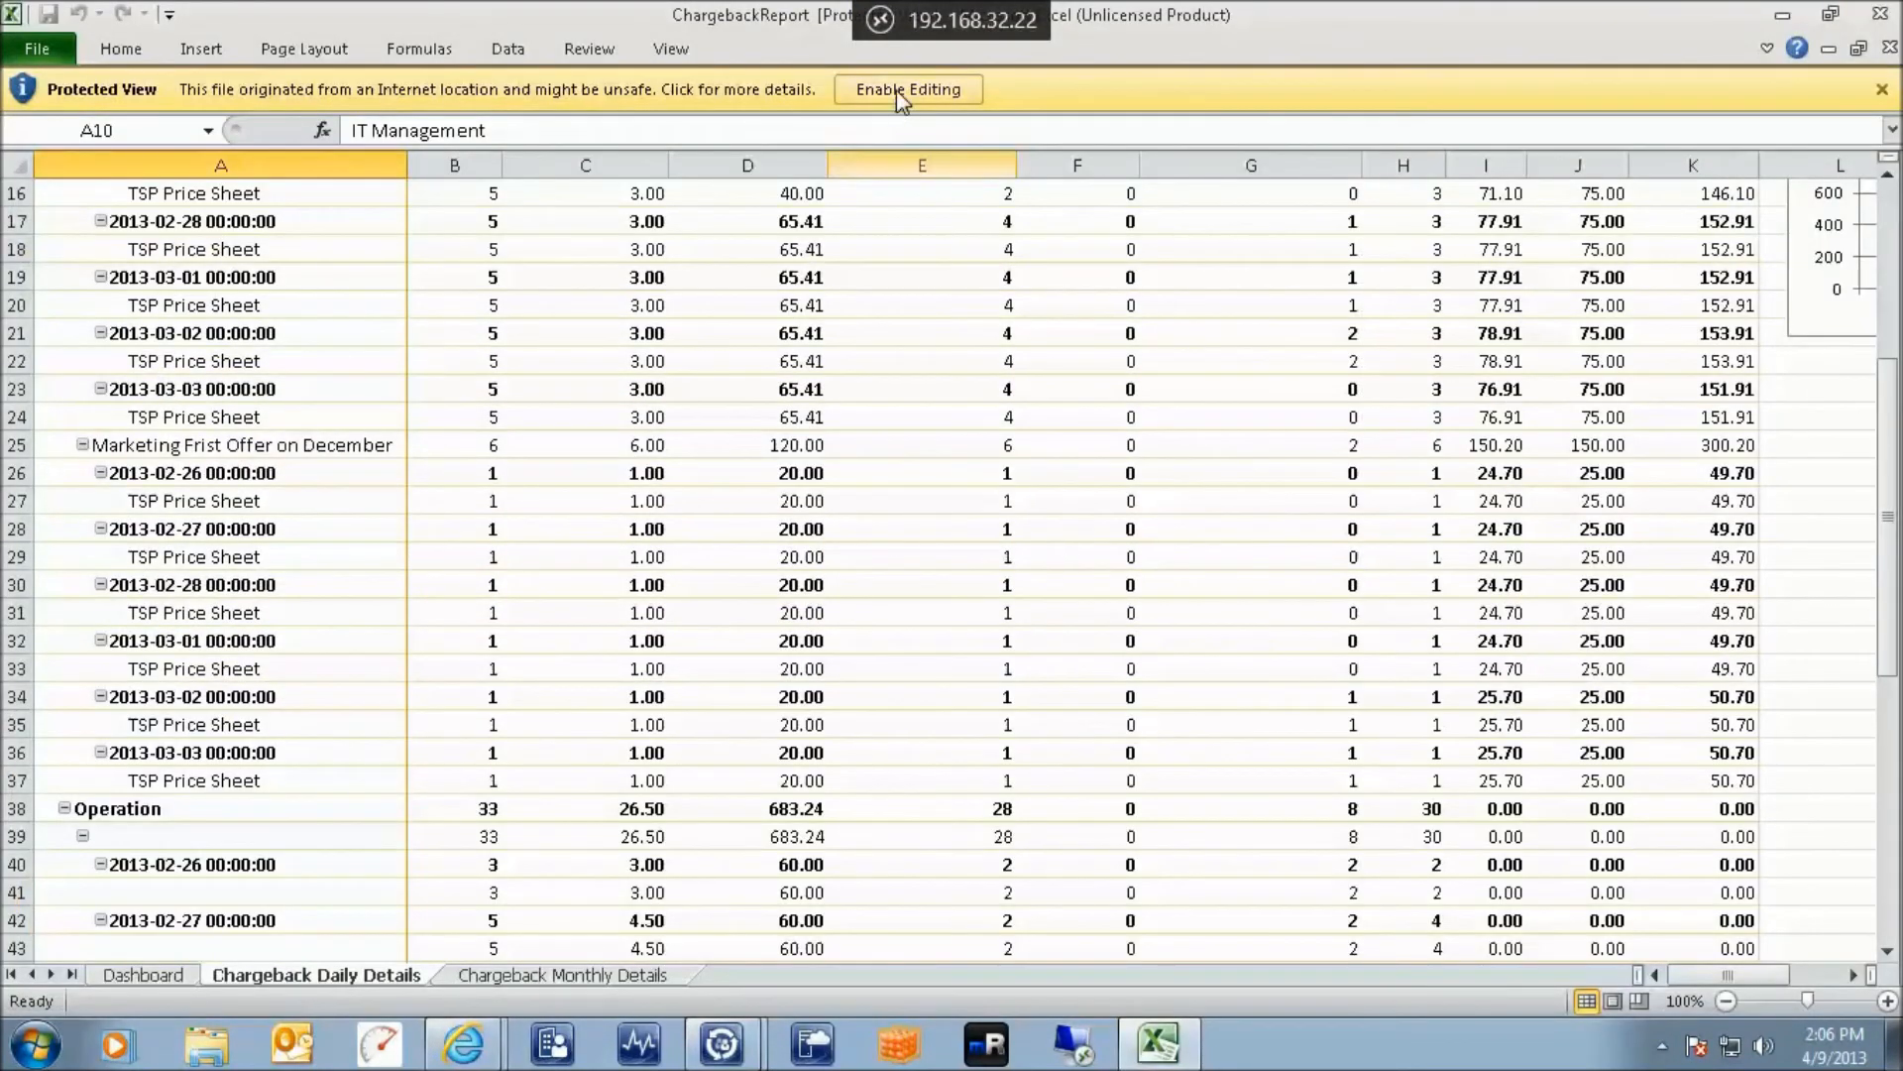
{"action": "left_click", "coordinate": [896, 89]}
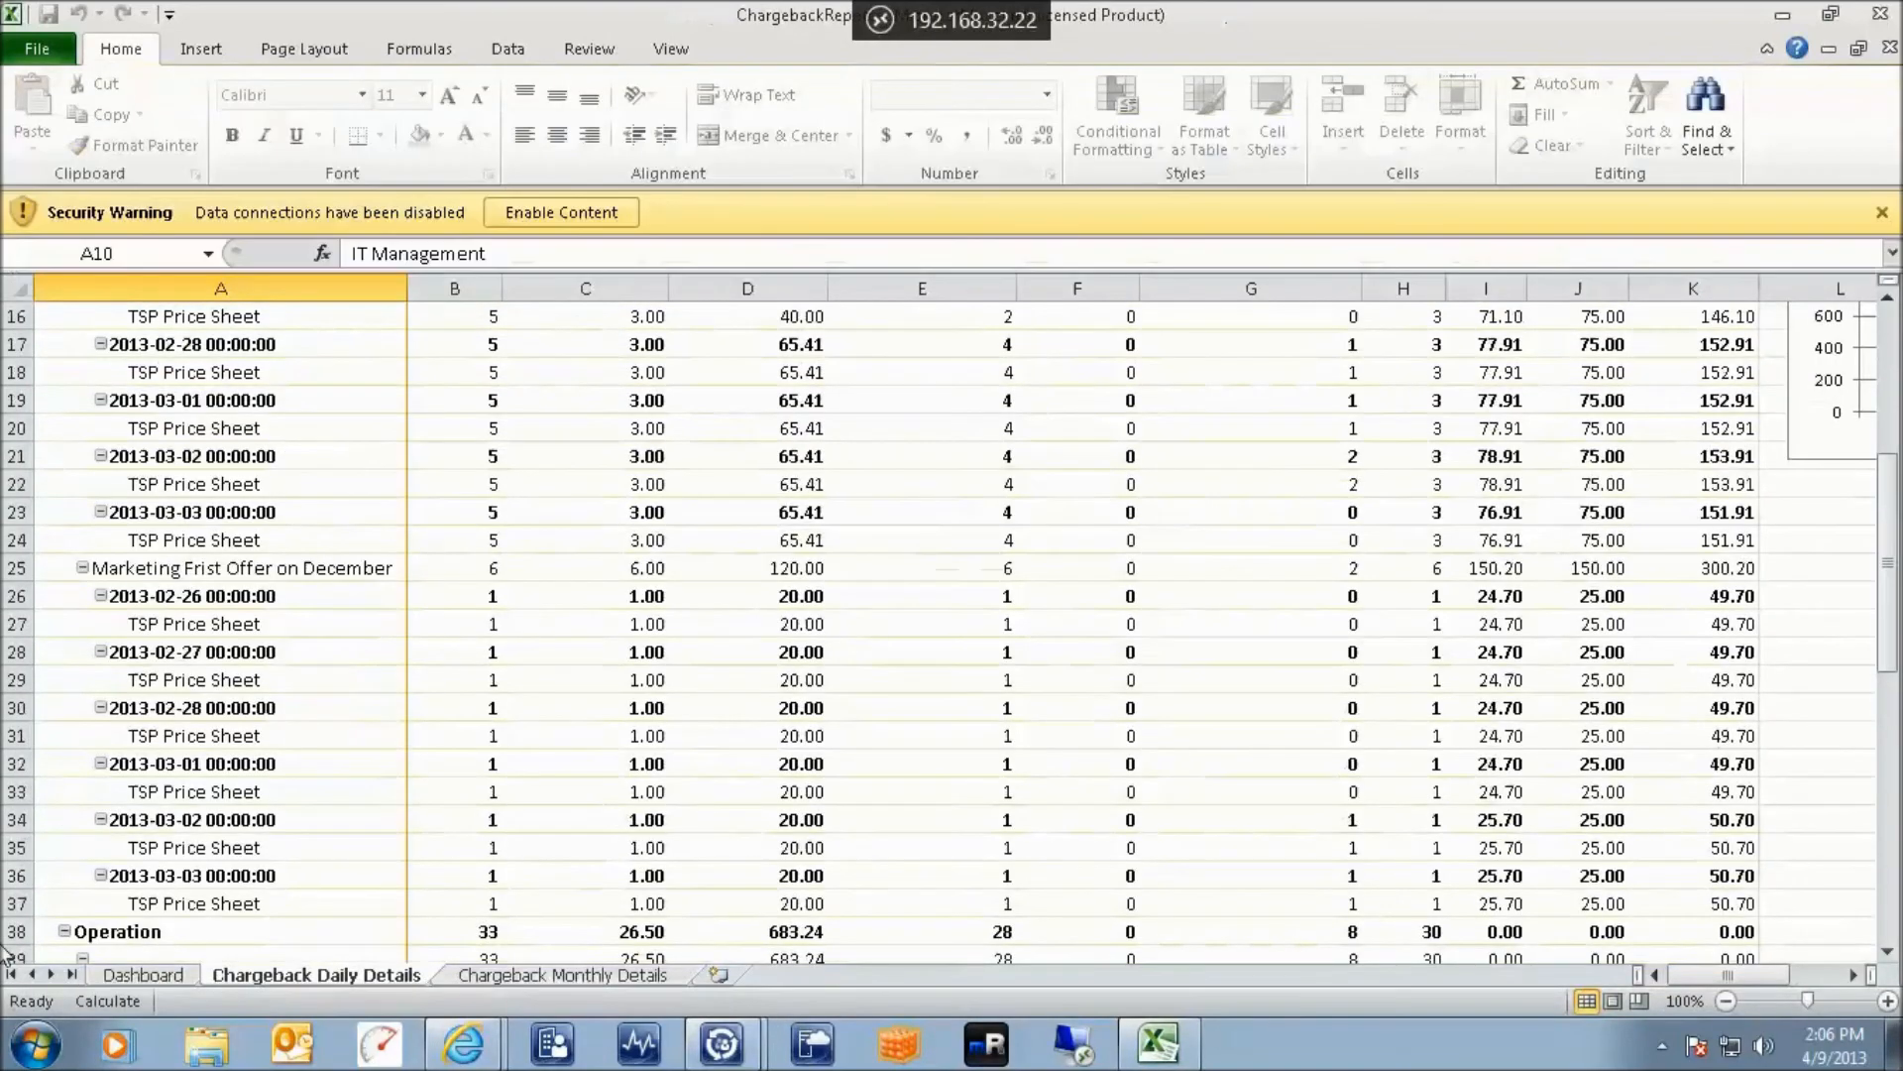
Review the Dashboard, Chargeback Daily Details and Chargeback Monthly Details sheets, ending on Daily Details
{"action": "left_click", "coordinate": [143, 975]}
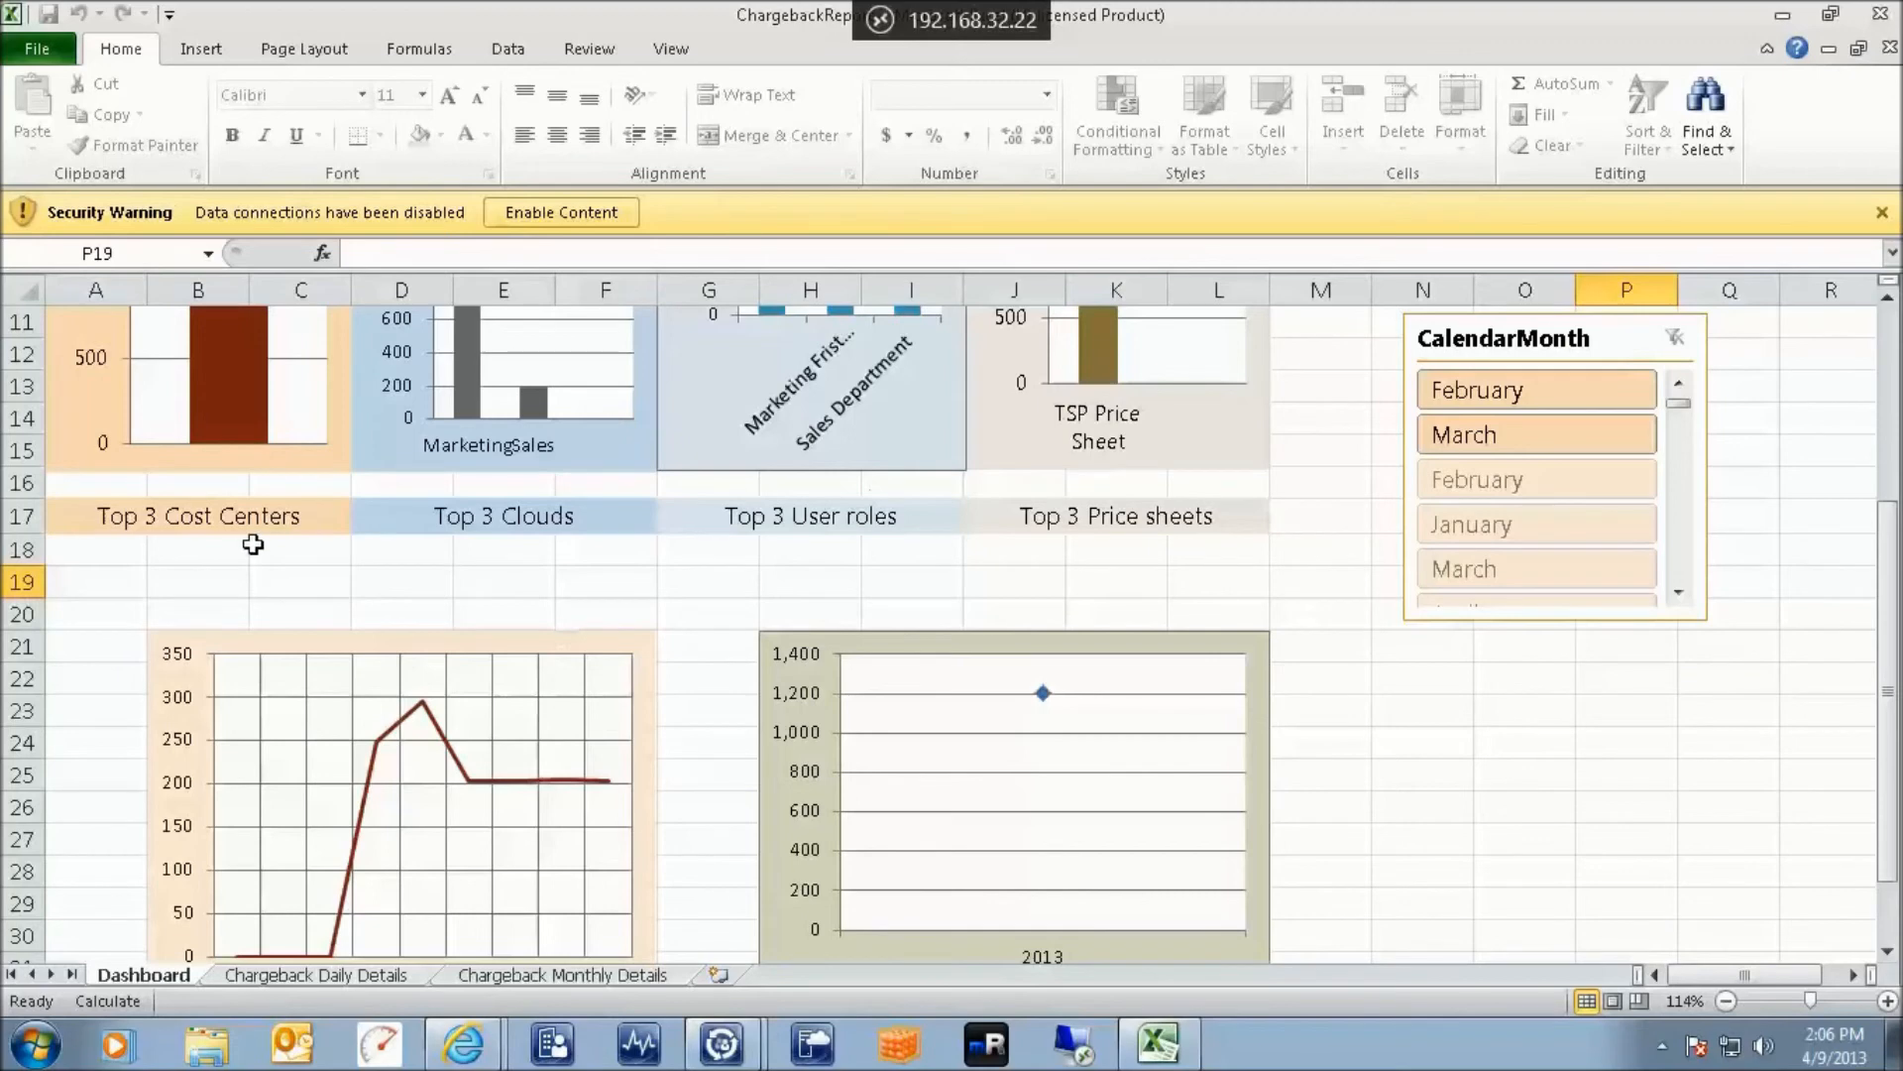
{"action": "scroll", "coordinate": [650, 575], "scroll_direction": "up", "scroll_amount": 3}
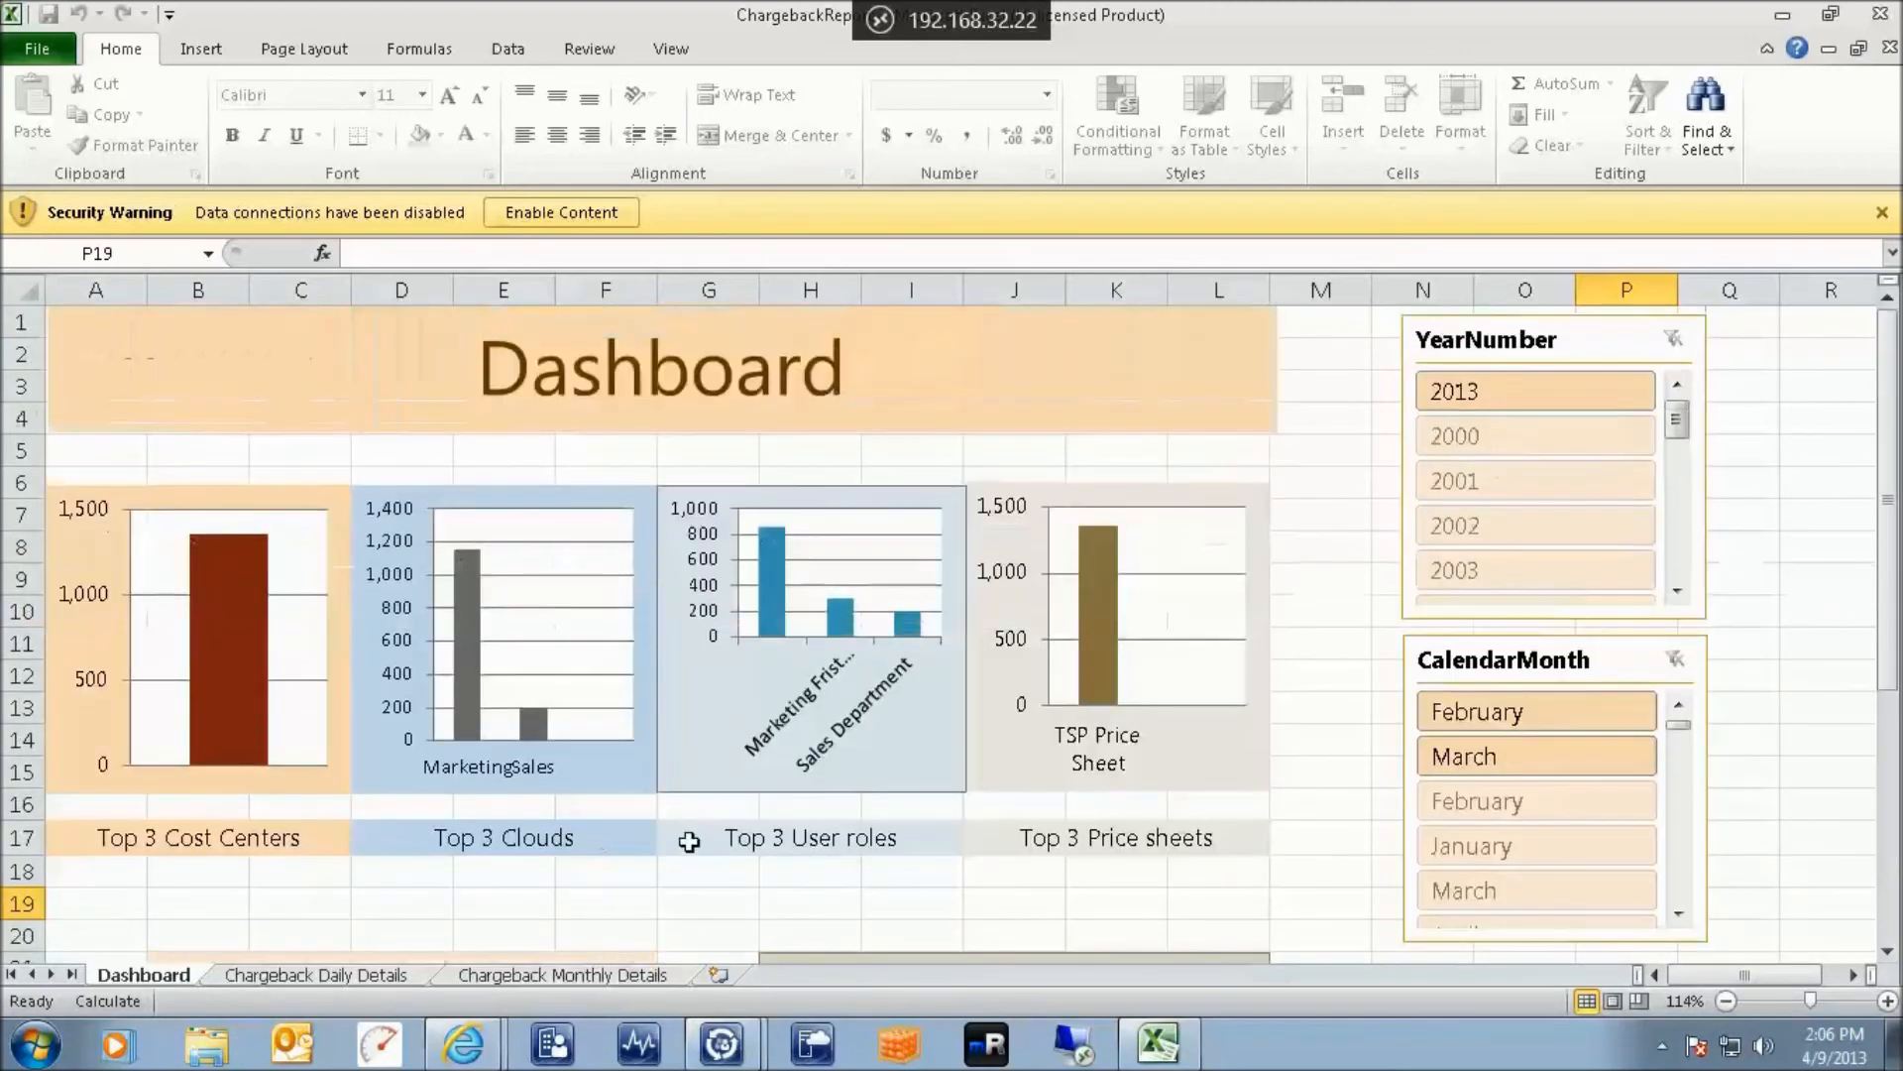
{"action": "scroll", "coordinate": [1126, 728], "scroll_direction": "down", "scroll_amount": 3}
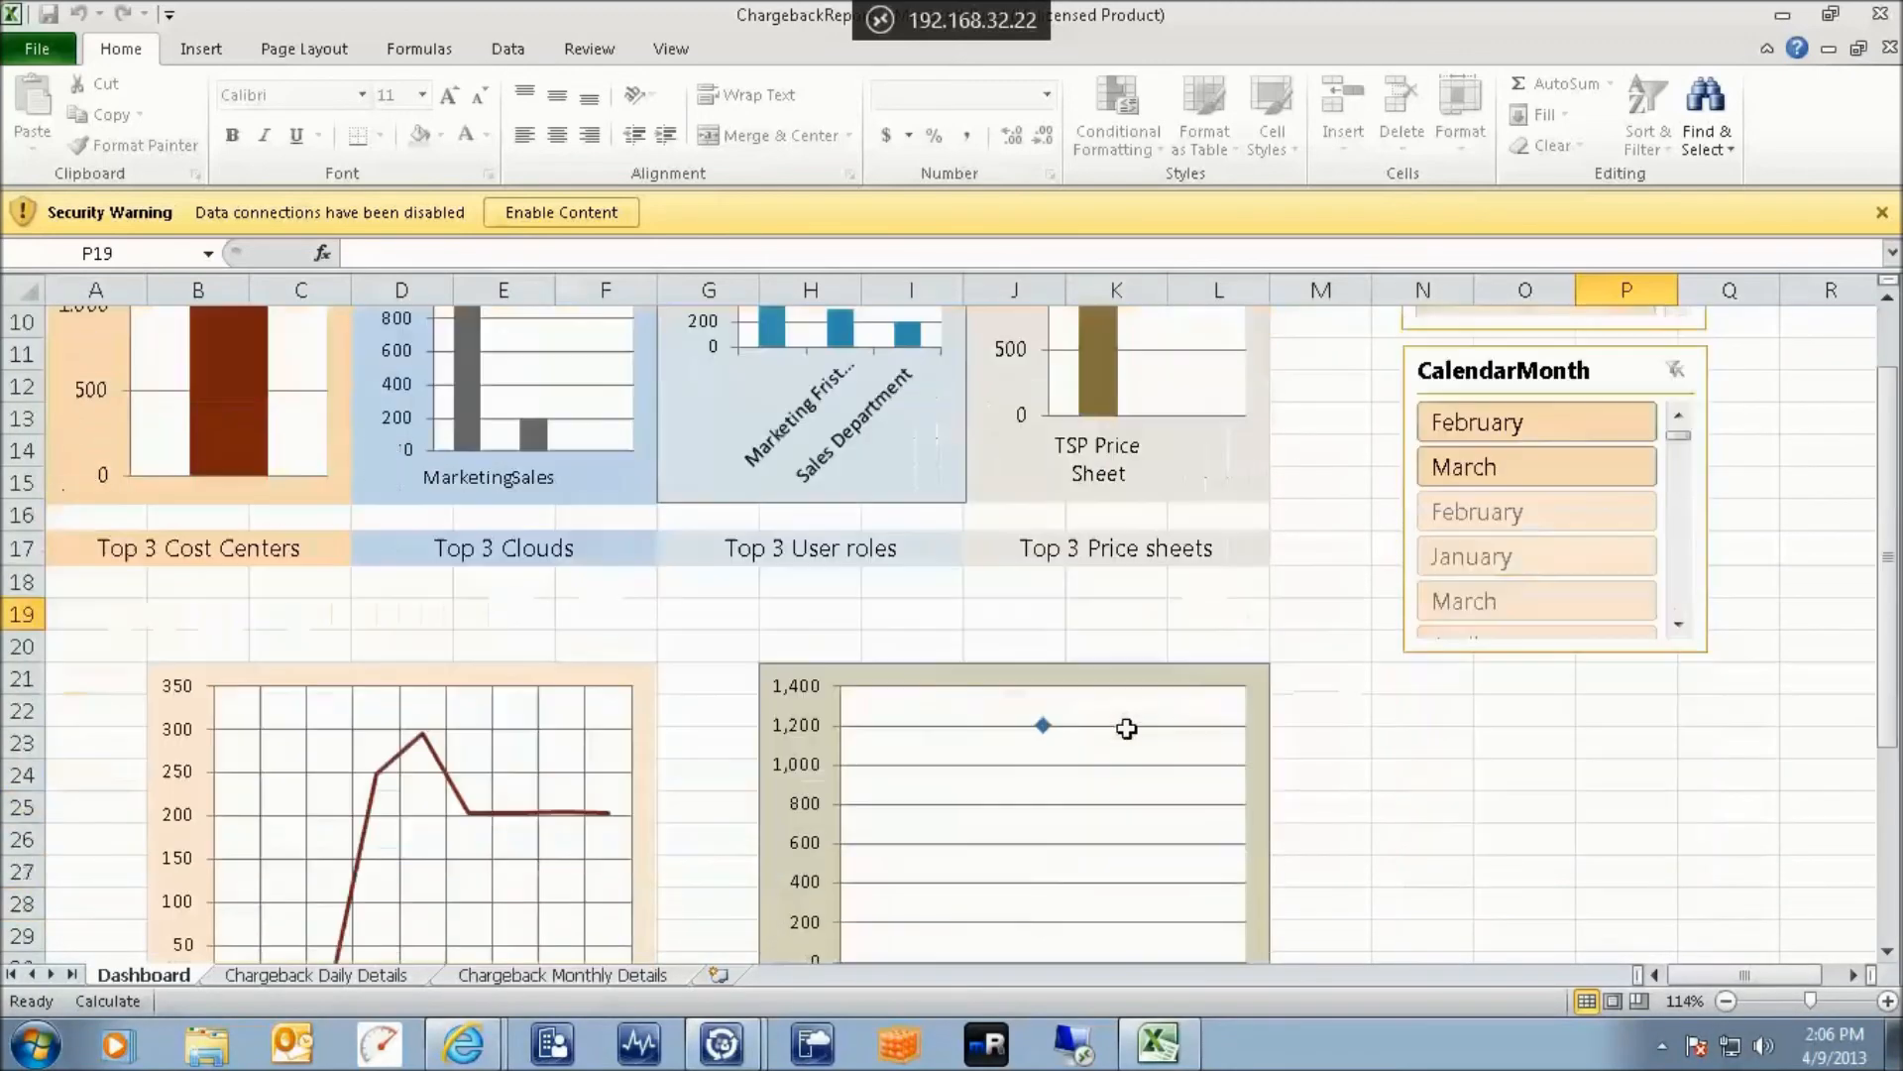
{"action": "scroll", "coordinate": [1126, 729], "scroll_direction": "down", "scroll_amount": 1}
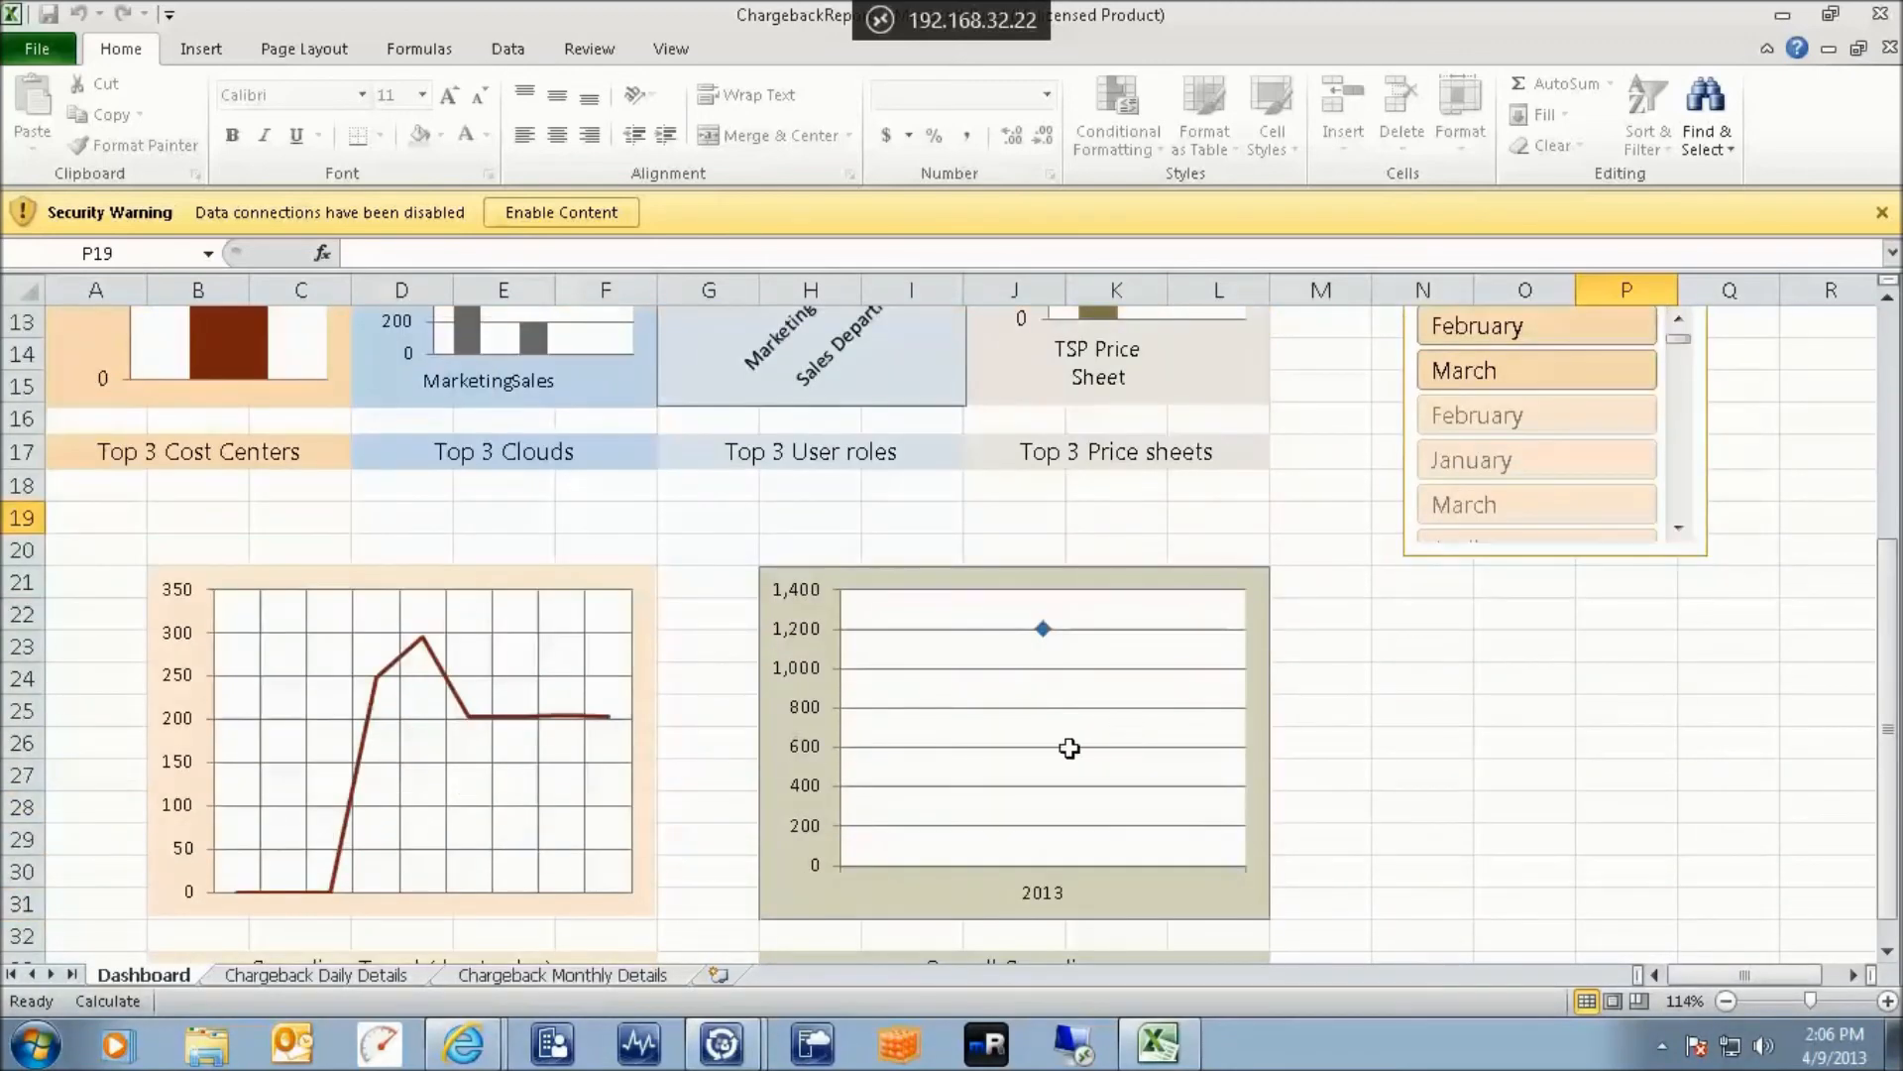
{"action": "left_click", "coordinate": [349, 975]}
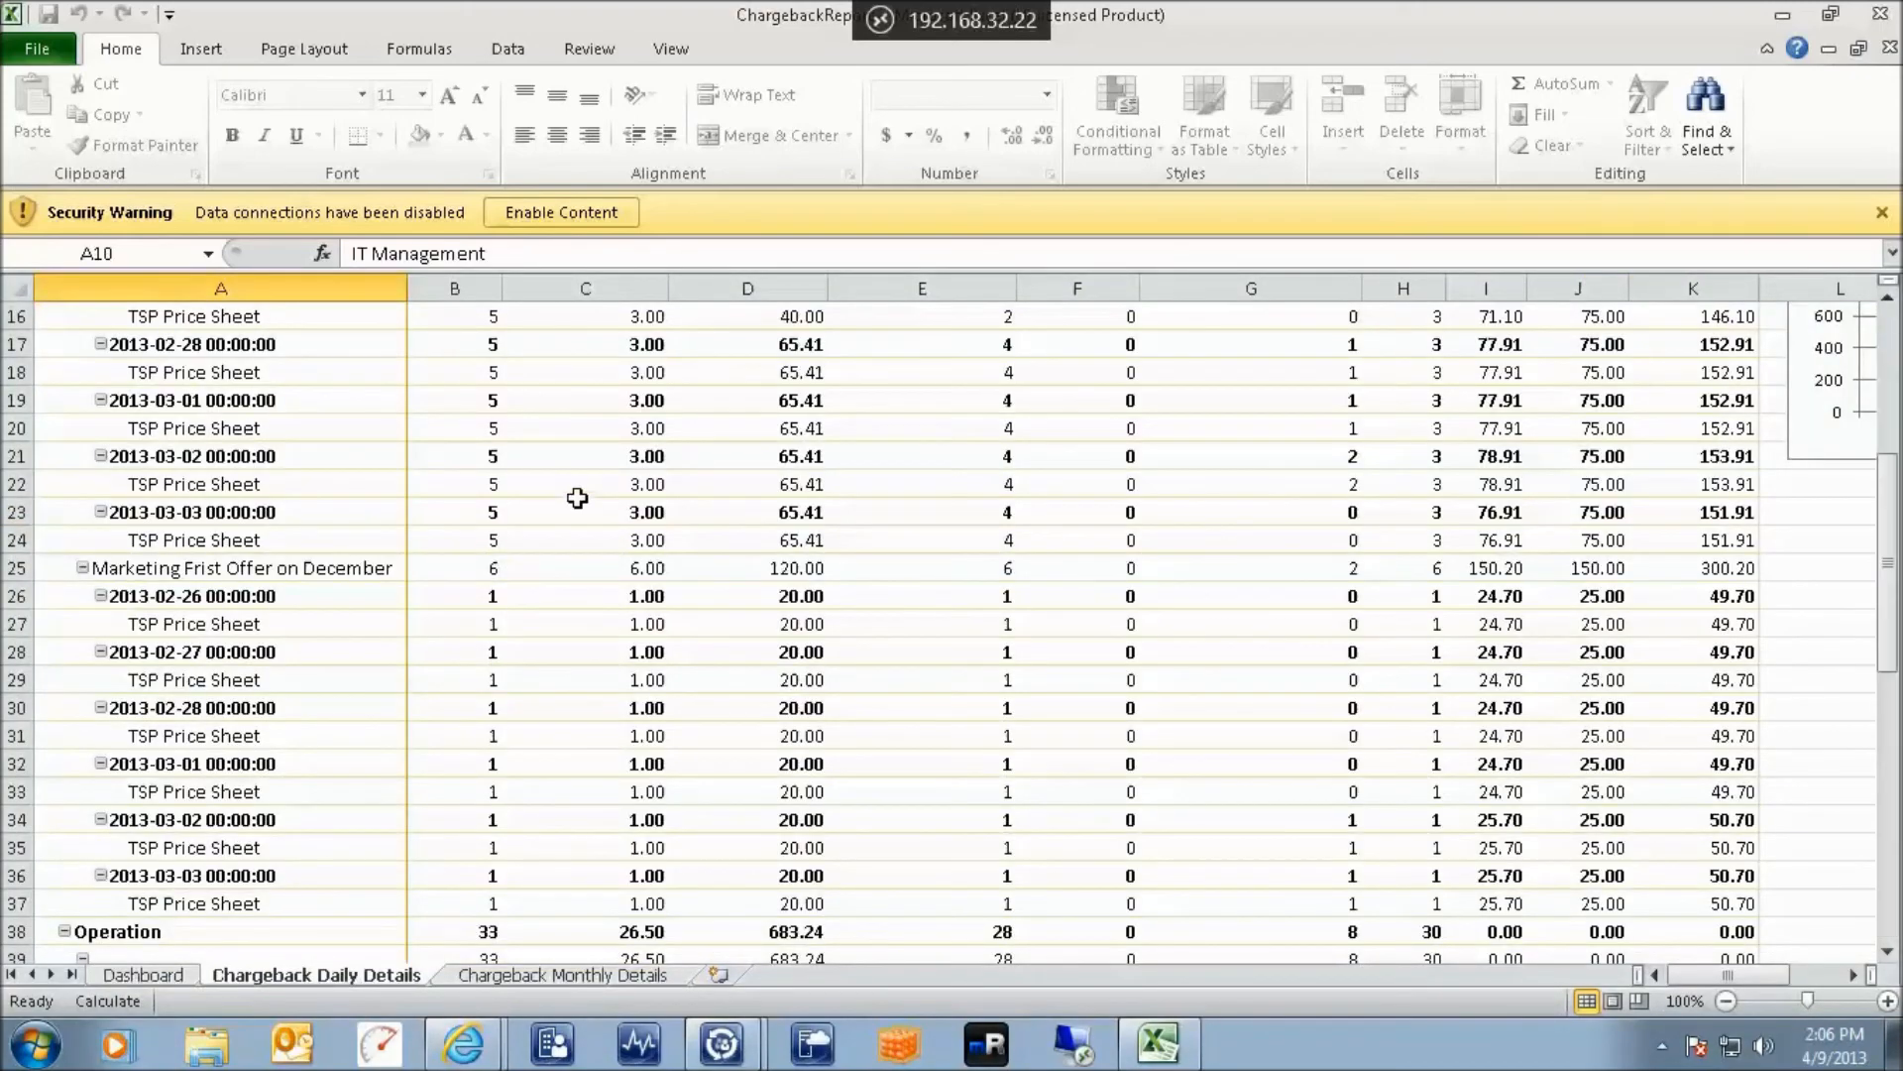
{"action": "scroll", "coordinate": [573, 498], "scroll_direction": "up", "scroll_amount": 5}
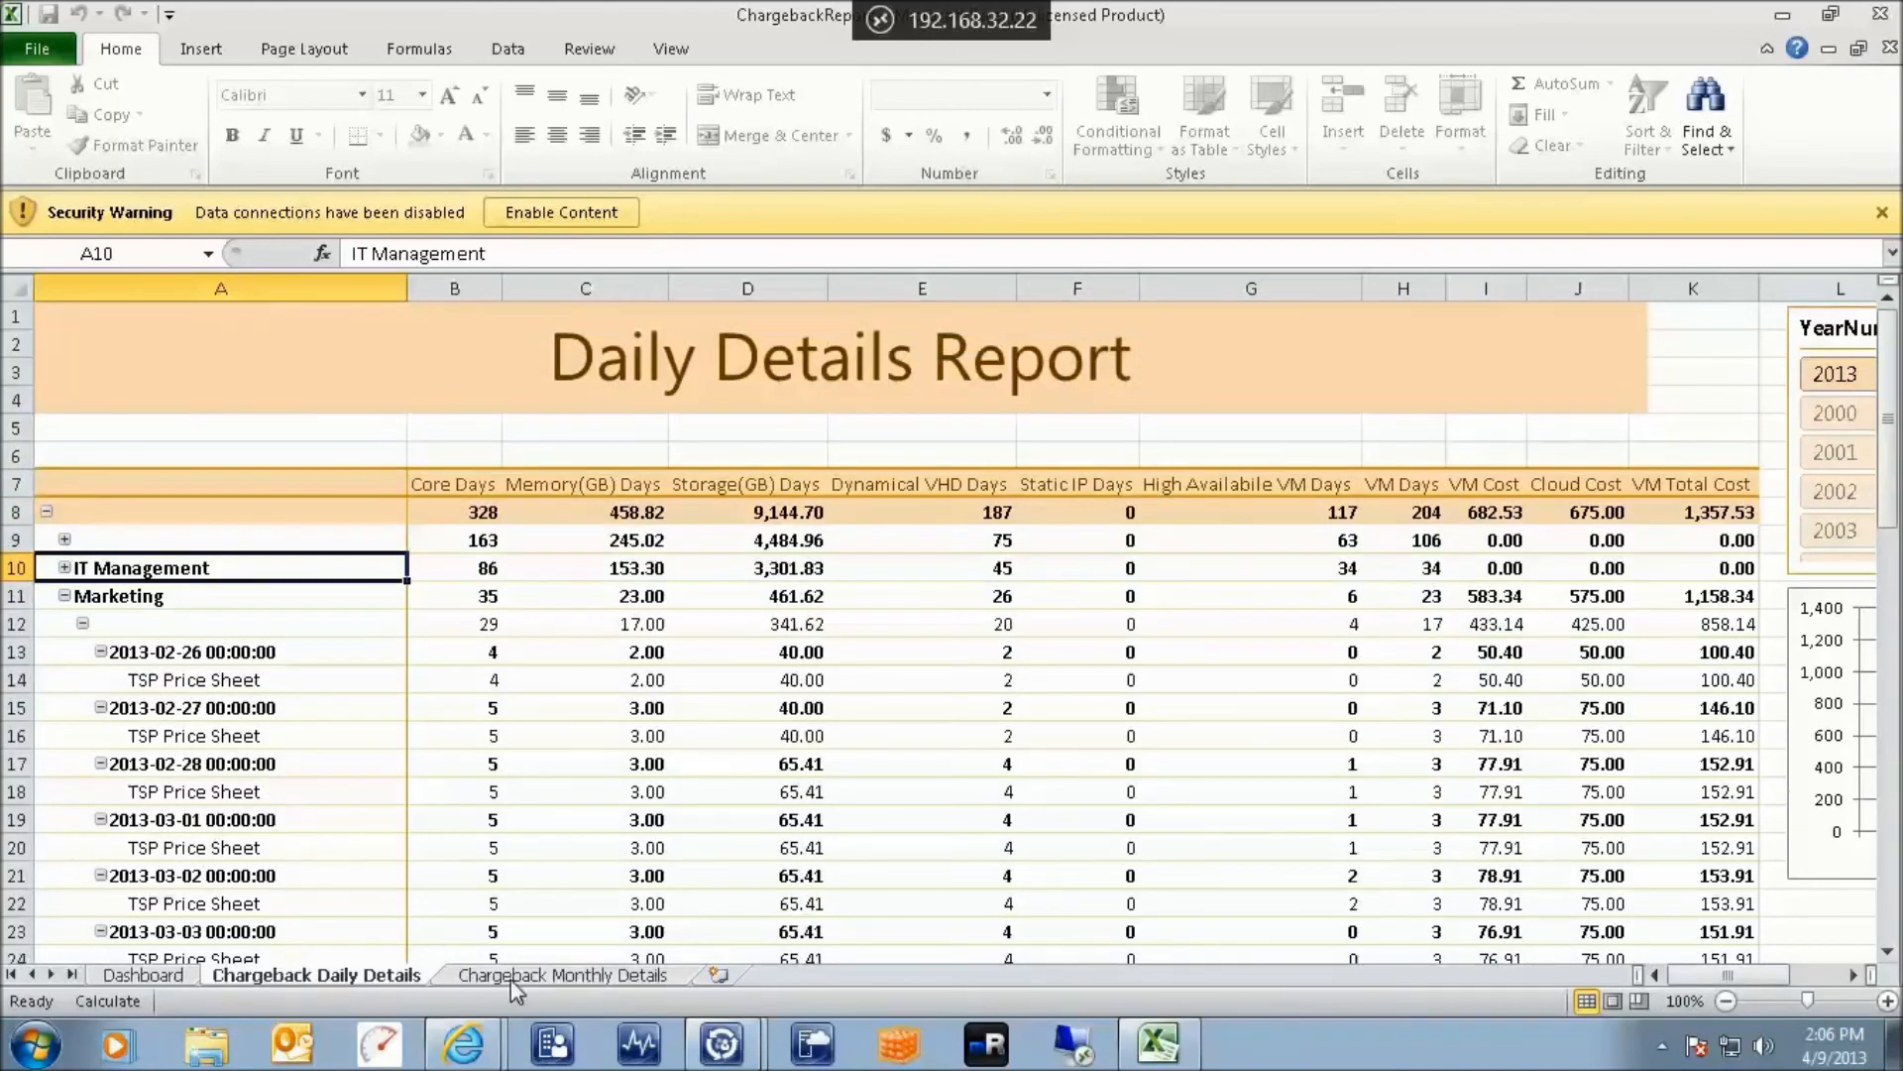
{"action": "left_click", "coordinate": [555, 978]}
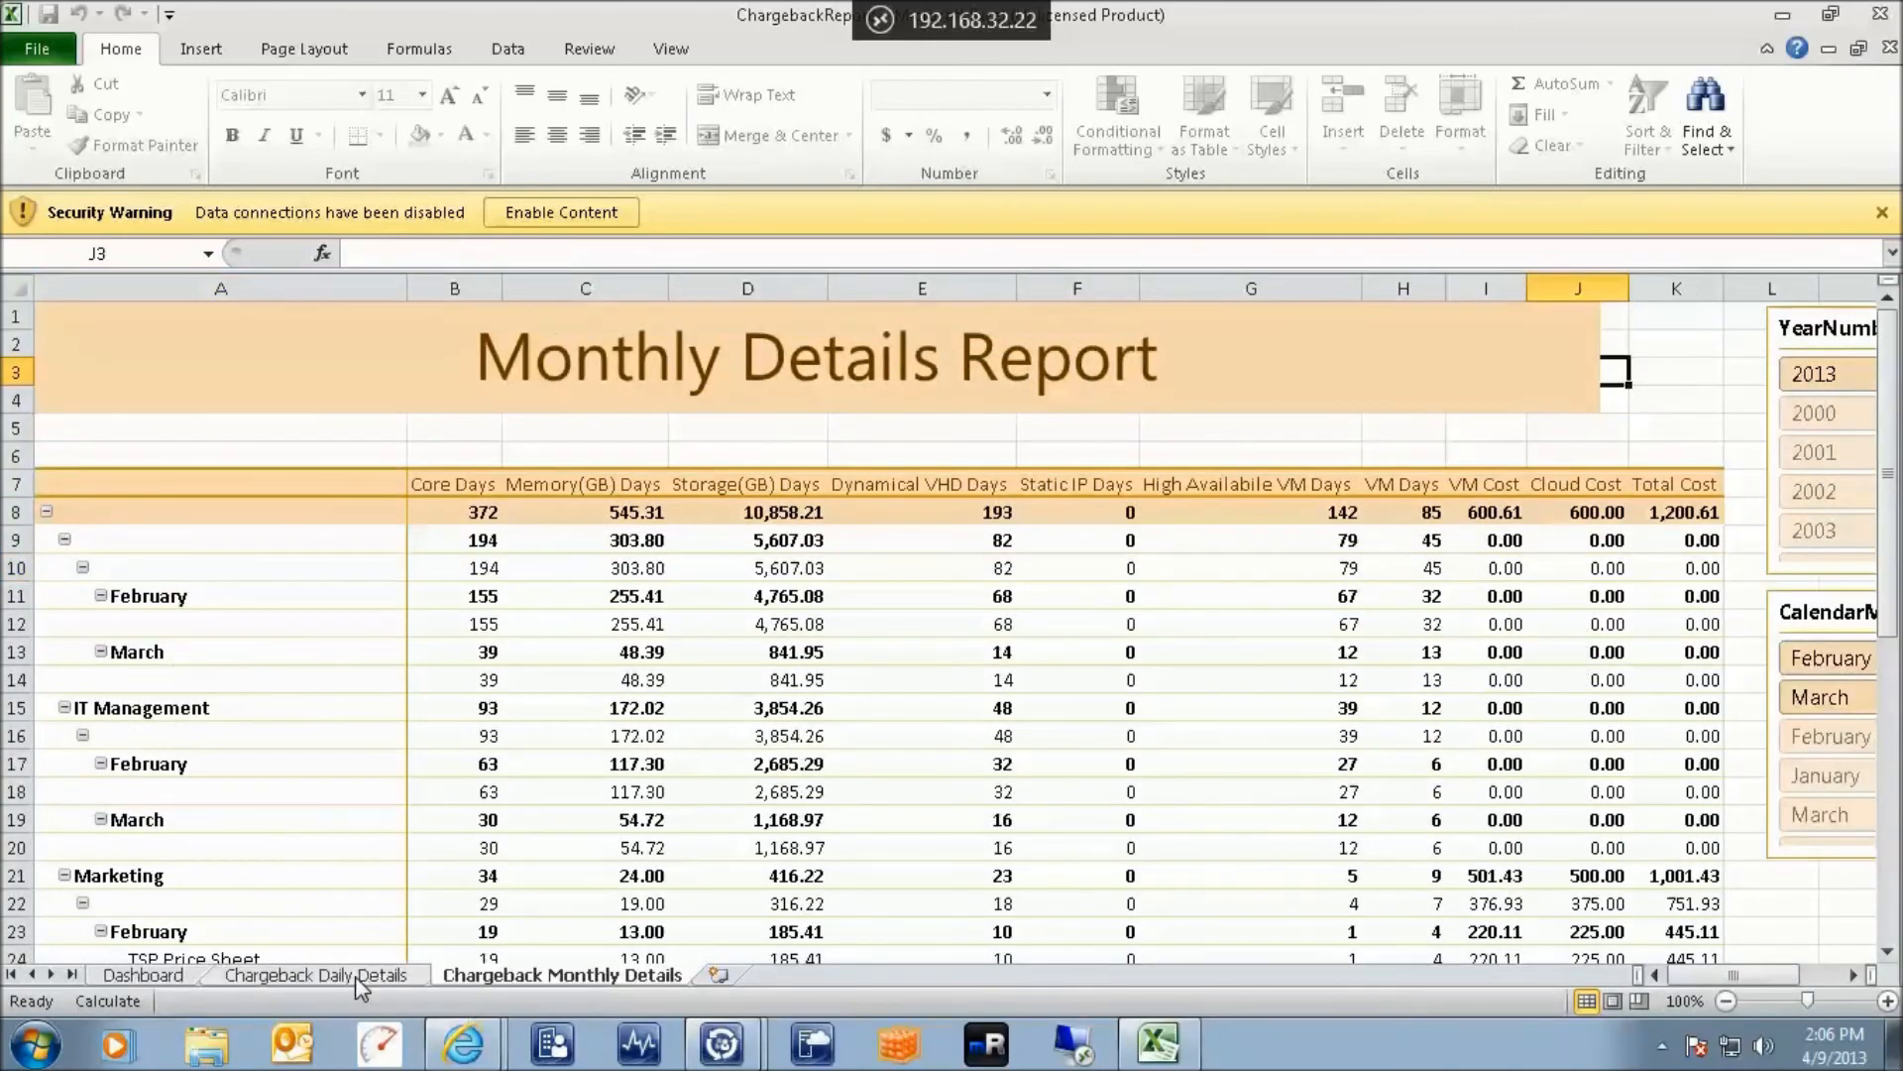
{"action": "left_click", "coordinate": [357, 976]}
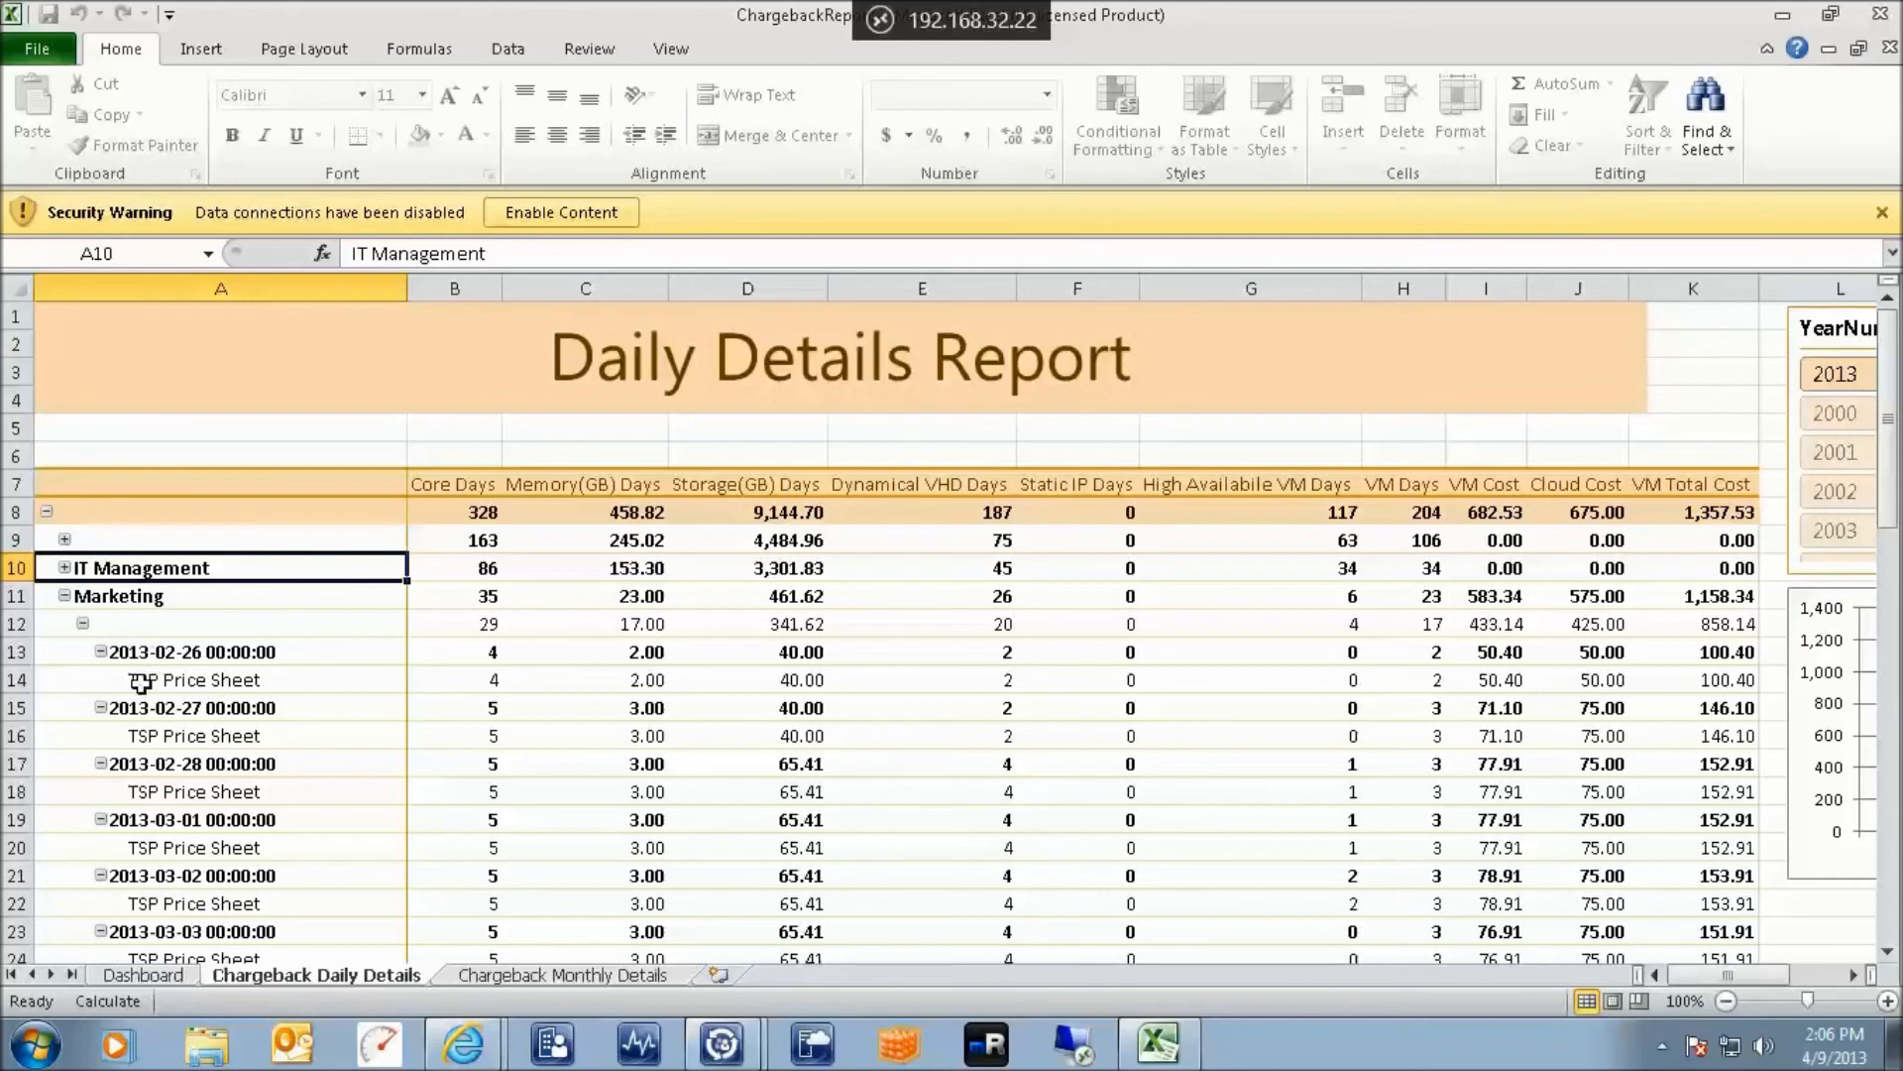
Trace Marketing's 2013-02-26 TSP Price Sheet row: VM Cost 50.40, VM Total Cost 100.40
{"action": "left_click", "coordinate": [159, 602]}
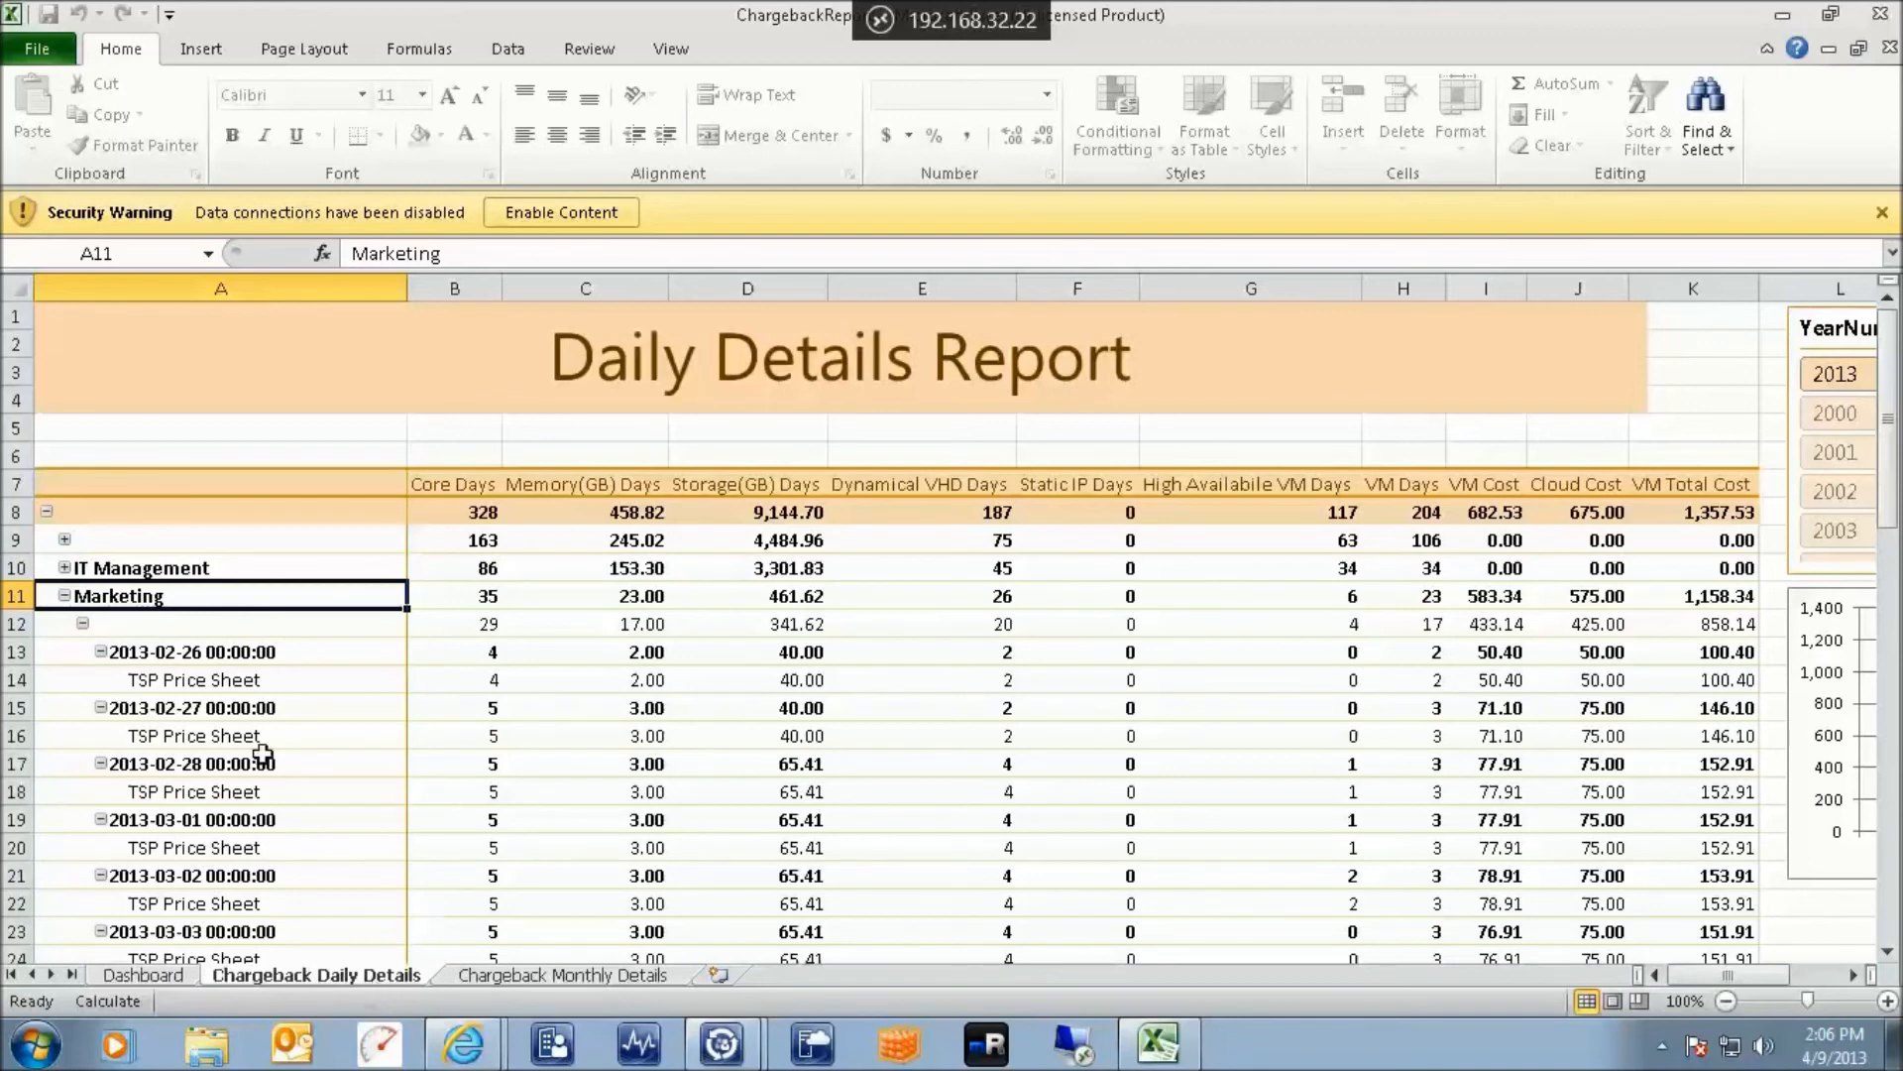
{"action": "left_click", "coordinate": [219, 660]}
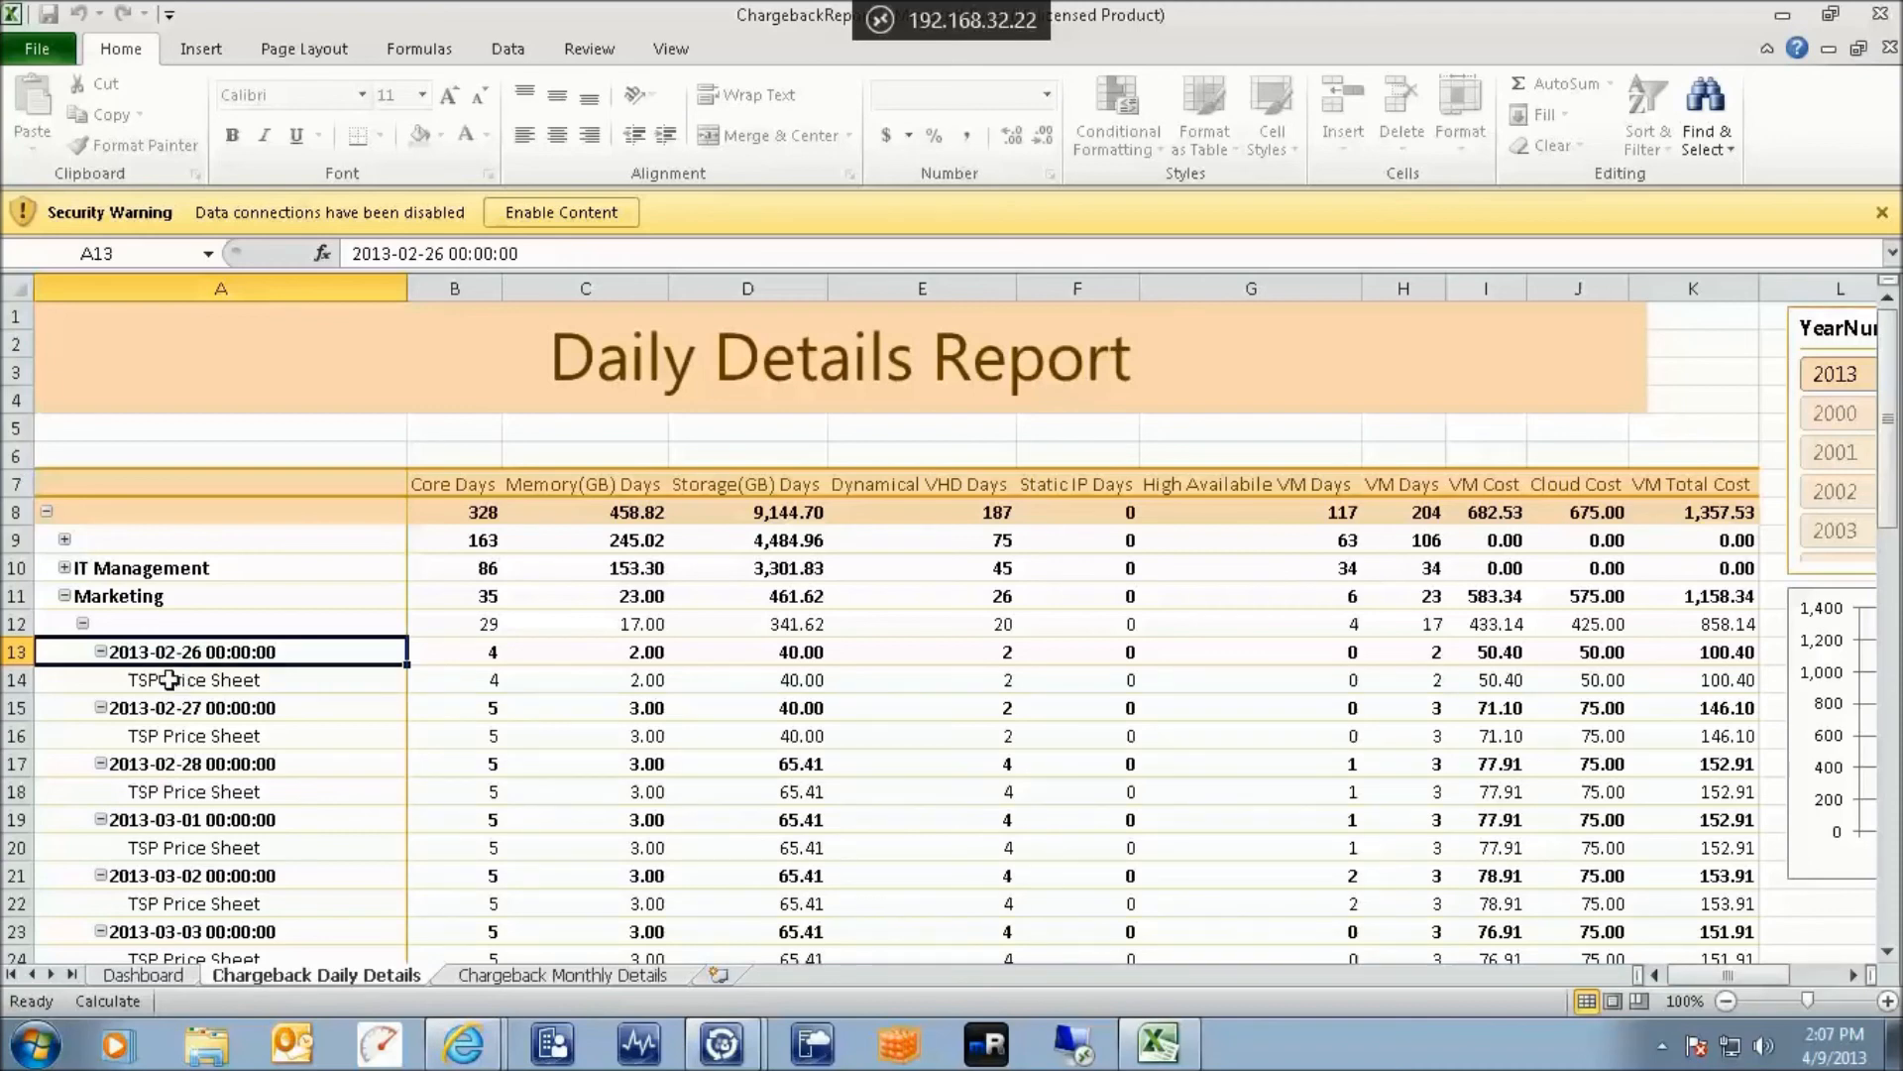
{"action": "left_click", "coordinate": [189, 686]}
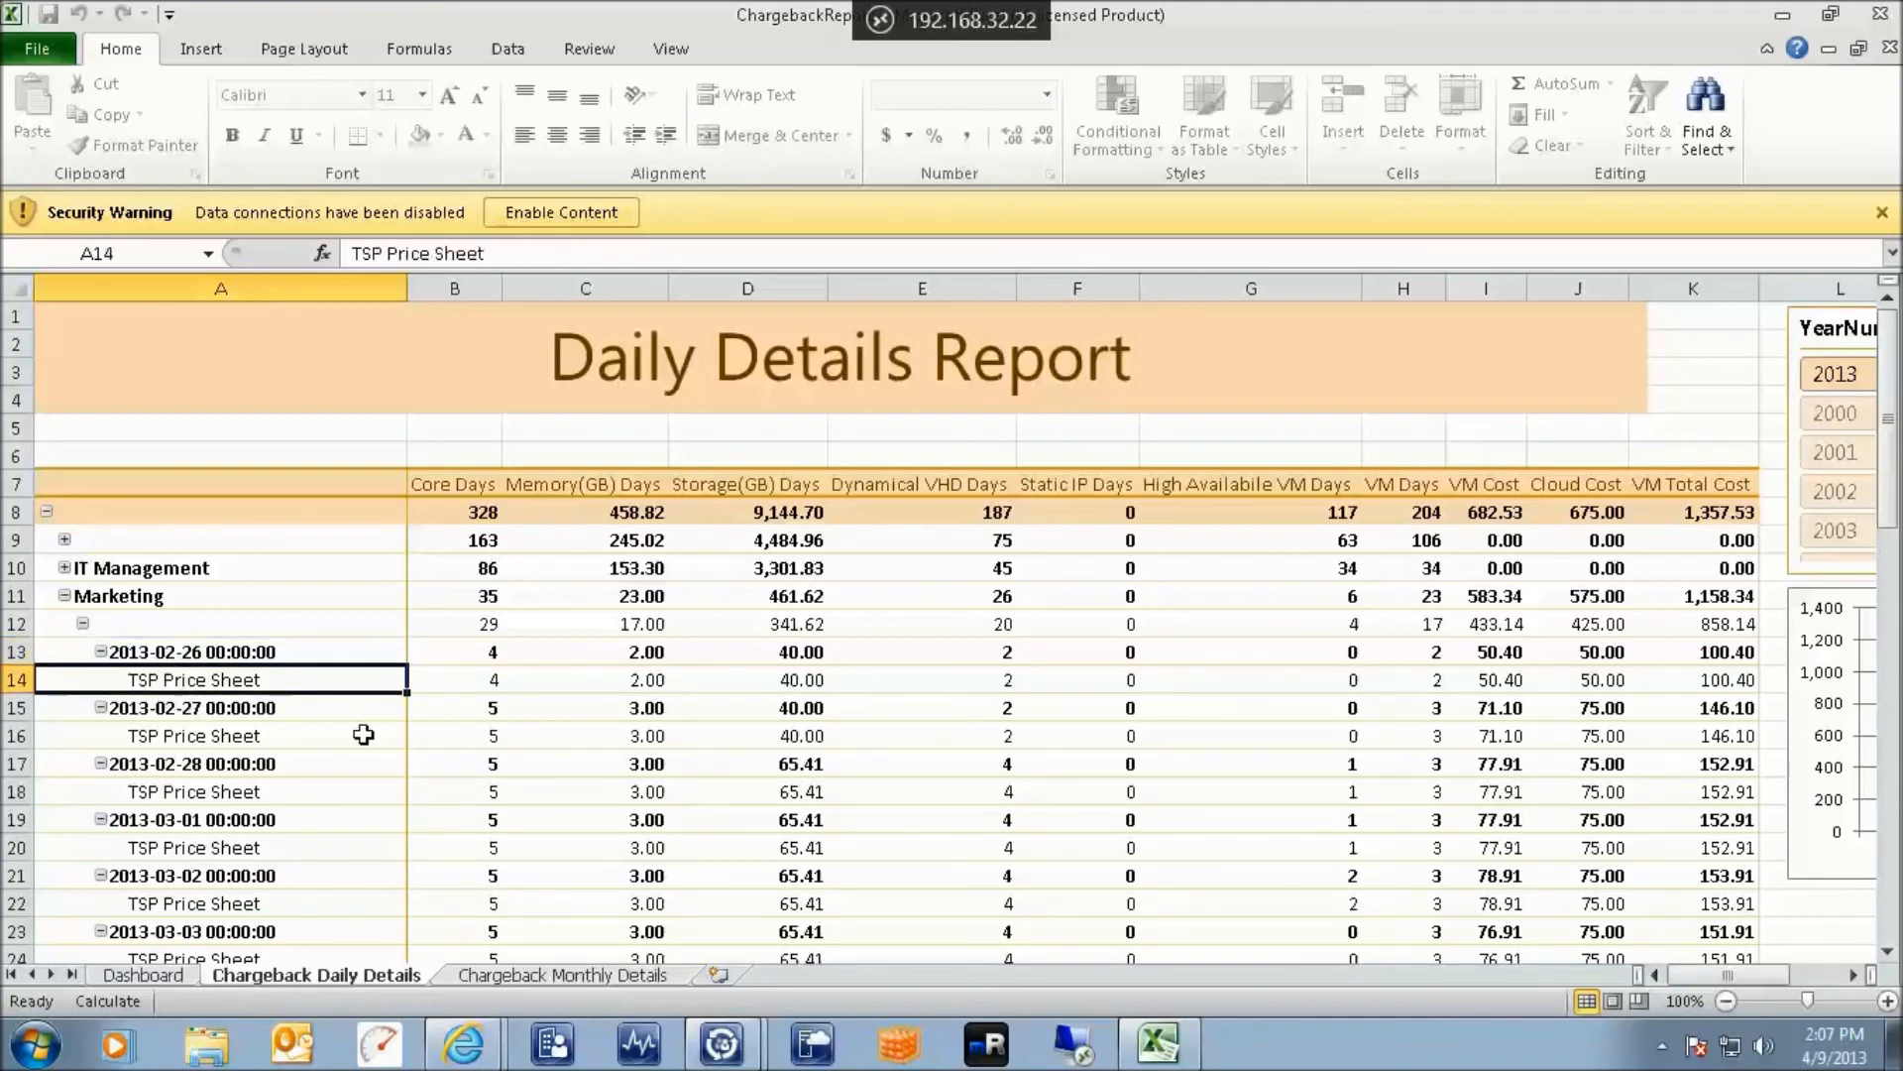
{"action": "key", "text": "Right"}
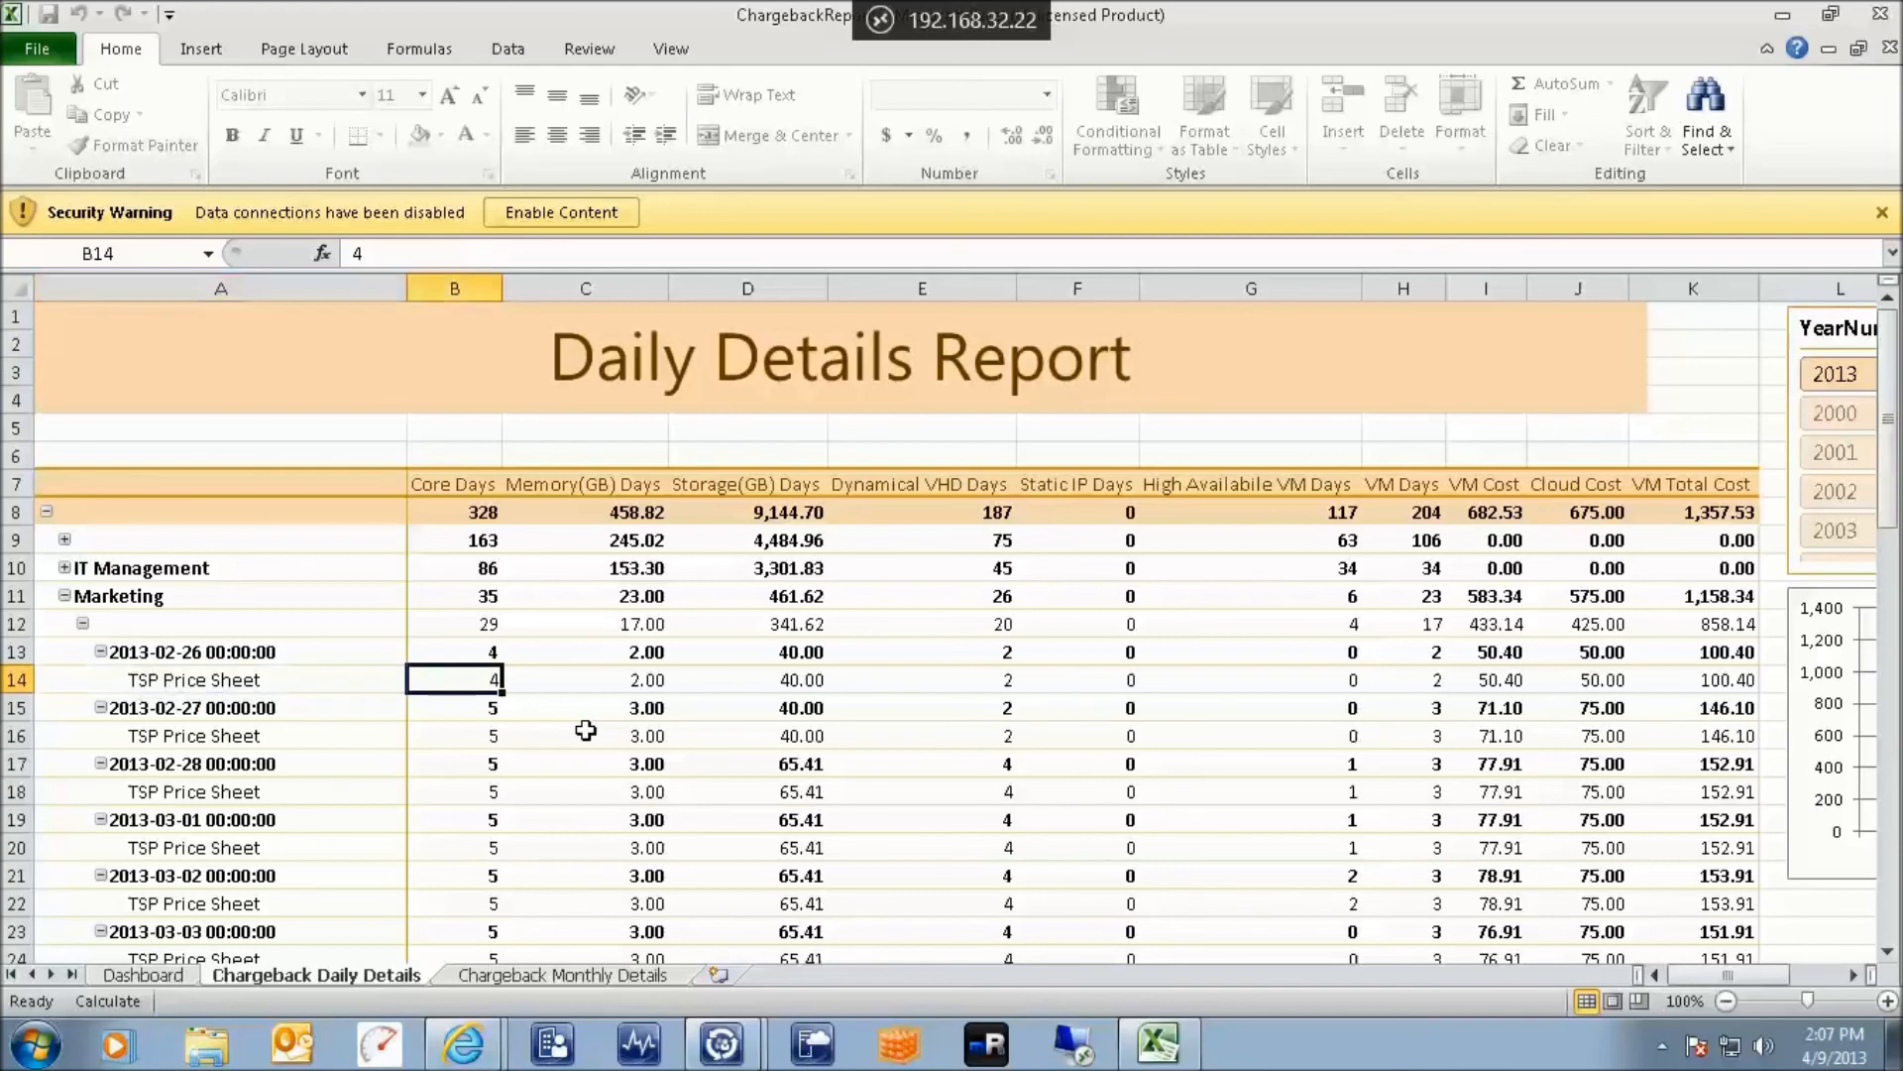
{"action": "key", "text": "Right"}
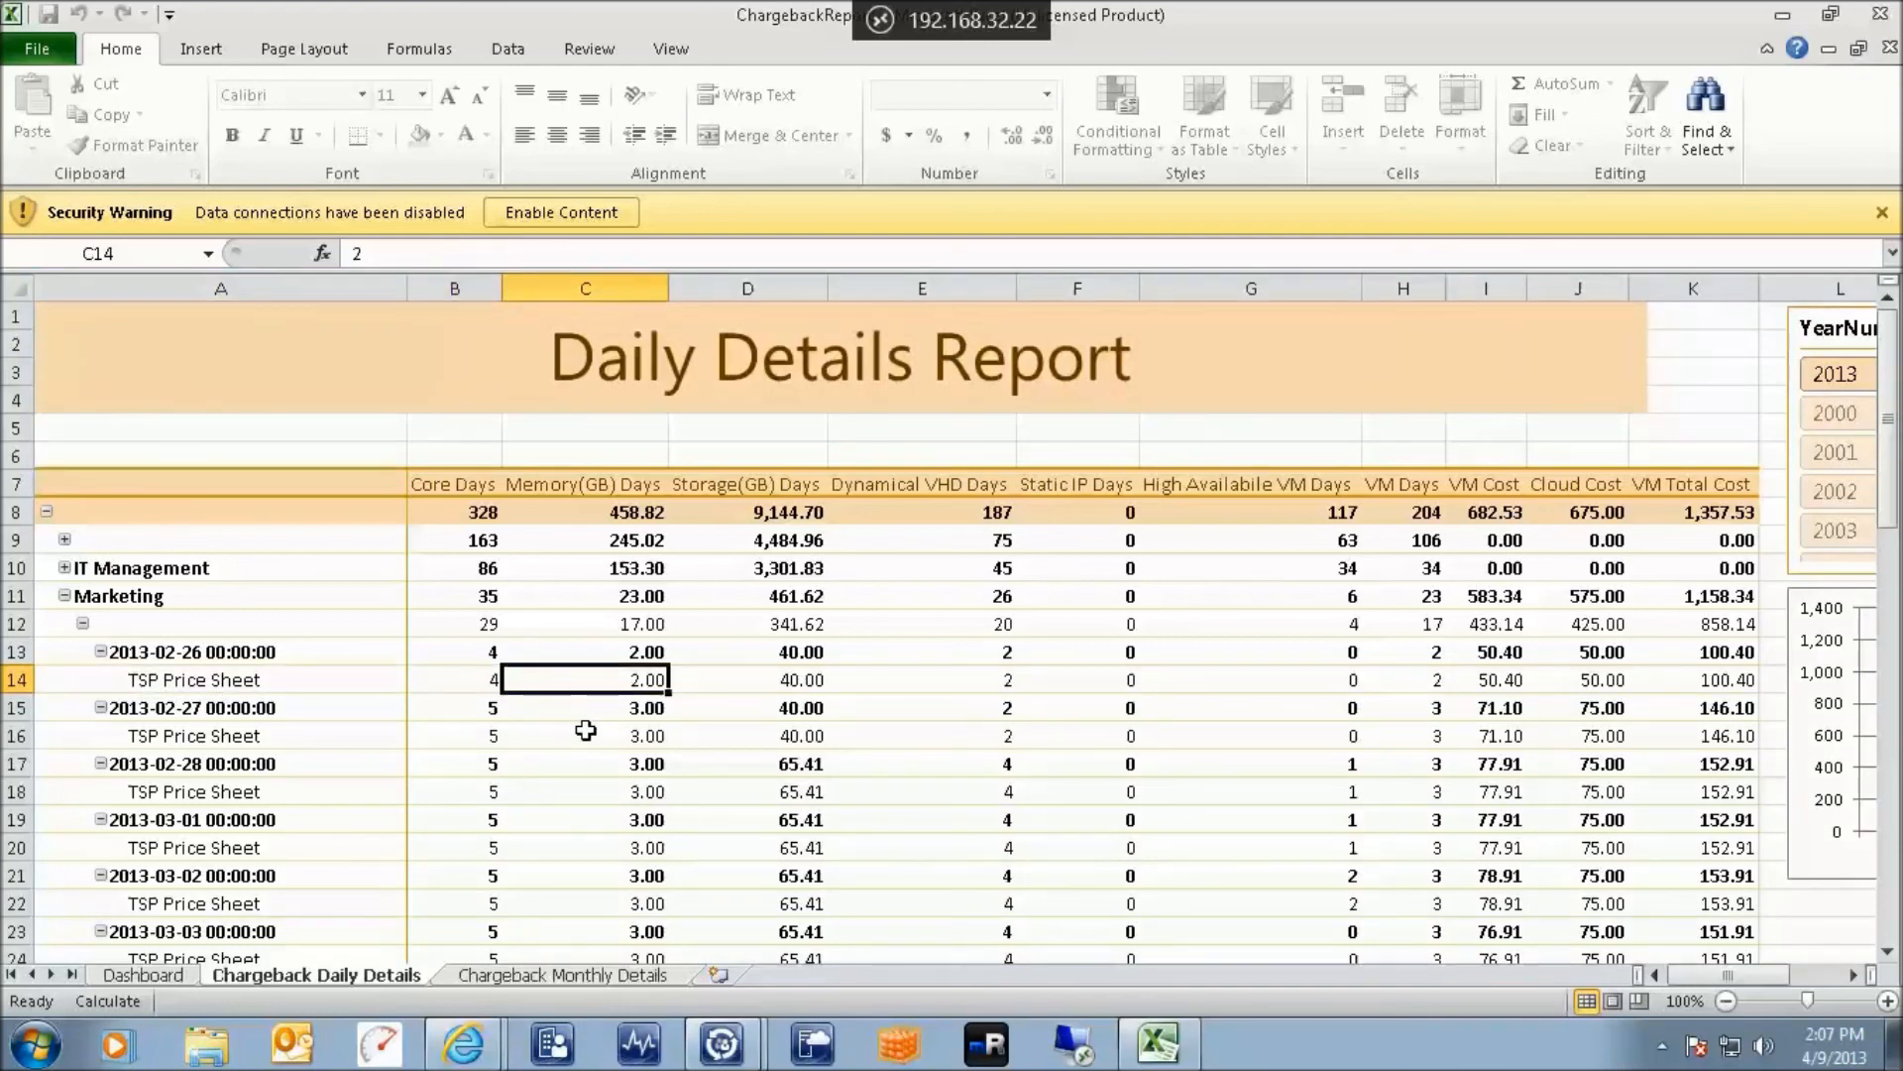
{"action": "key", "text": "Right"}
{"action": "key", "text": "Right"}
{"action": "key", "text": "Right"}
{"action": "key", "text": "Right"}
{"action": "key", "text": "Right"}
{"action": "key", "text": "Right"}
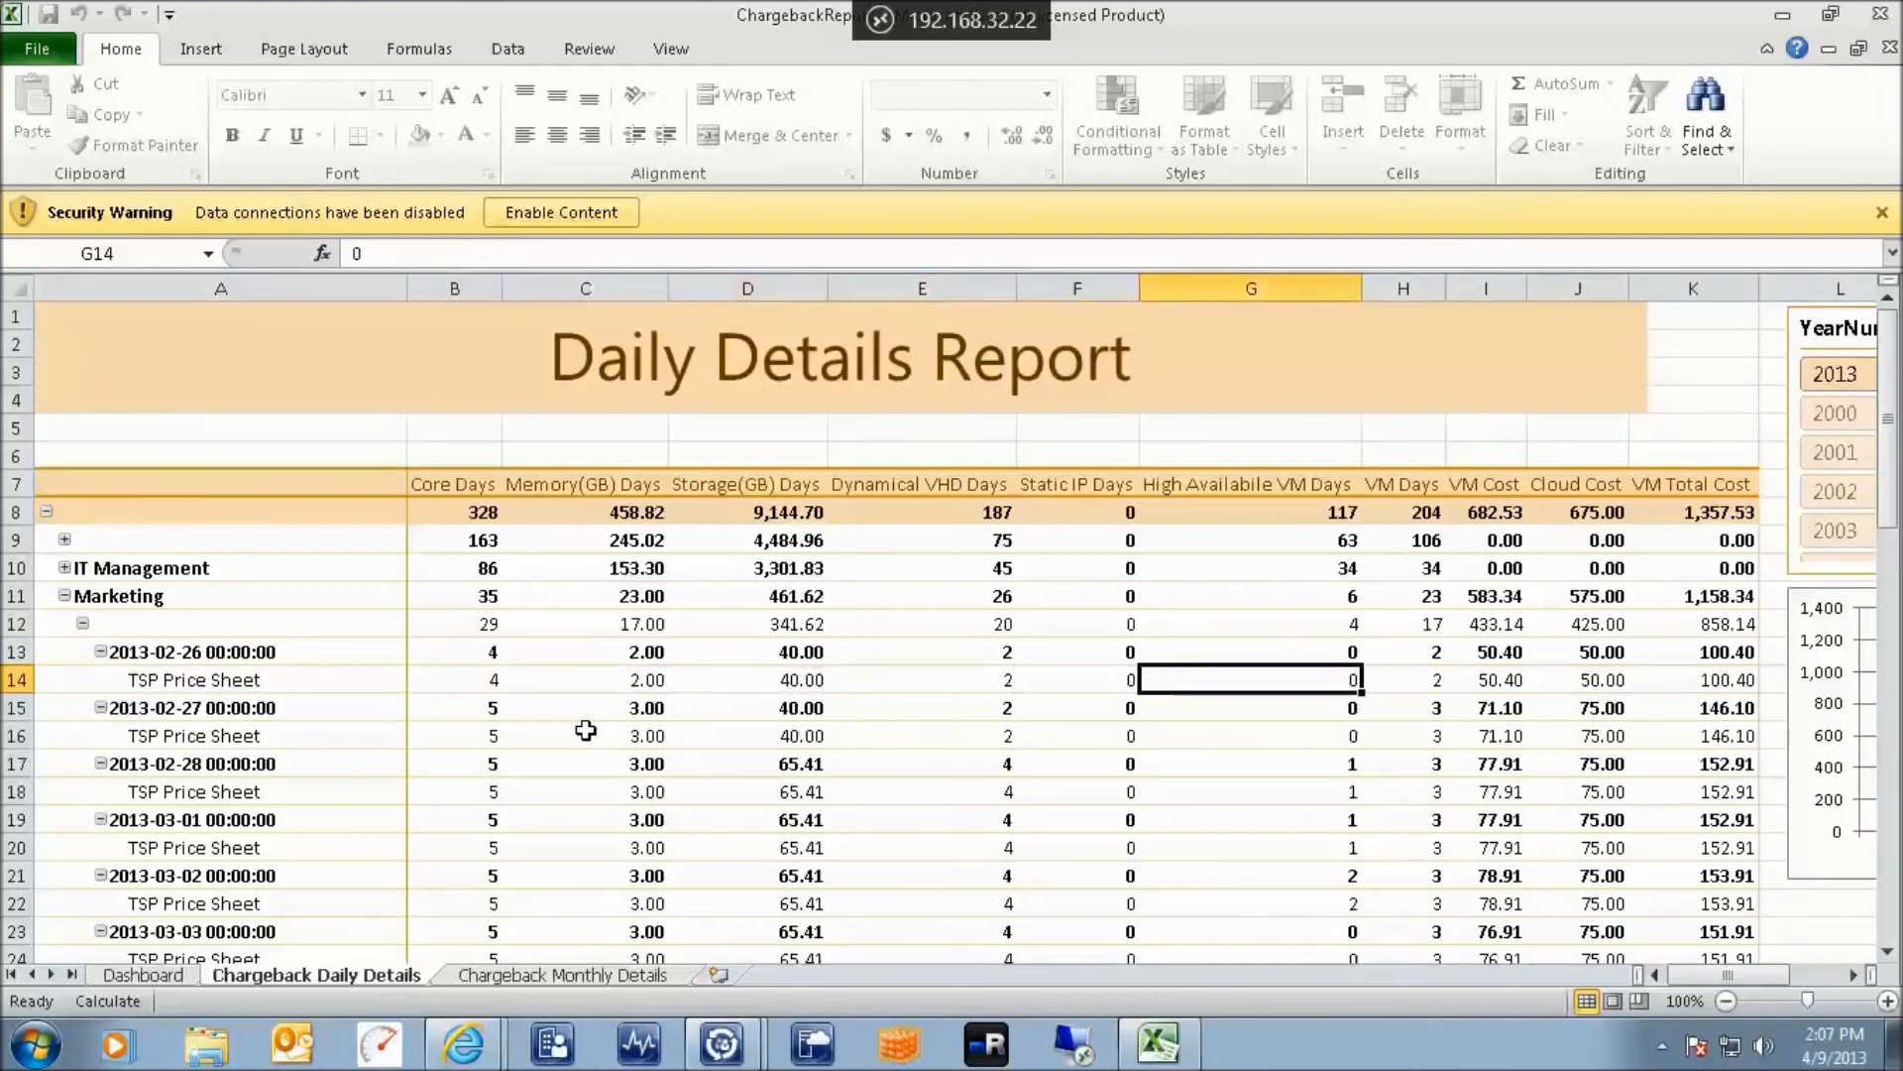
{"action": "key", "text": "Right"}
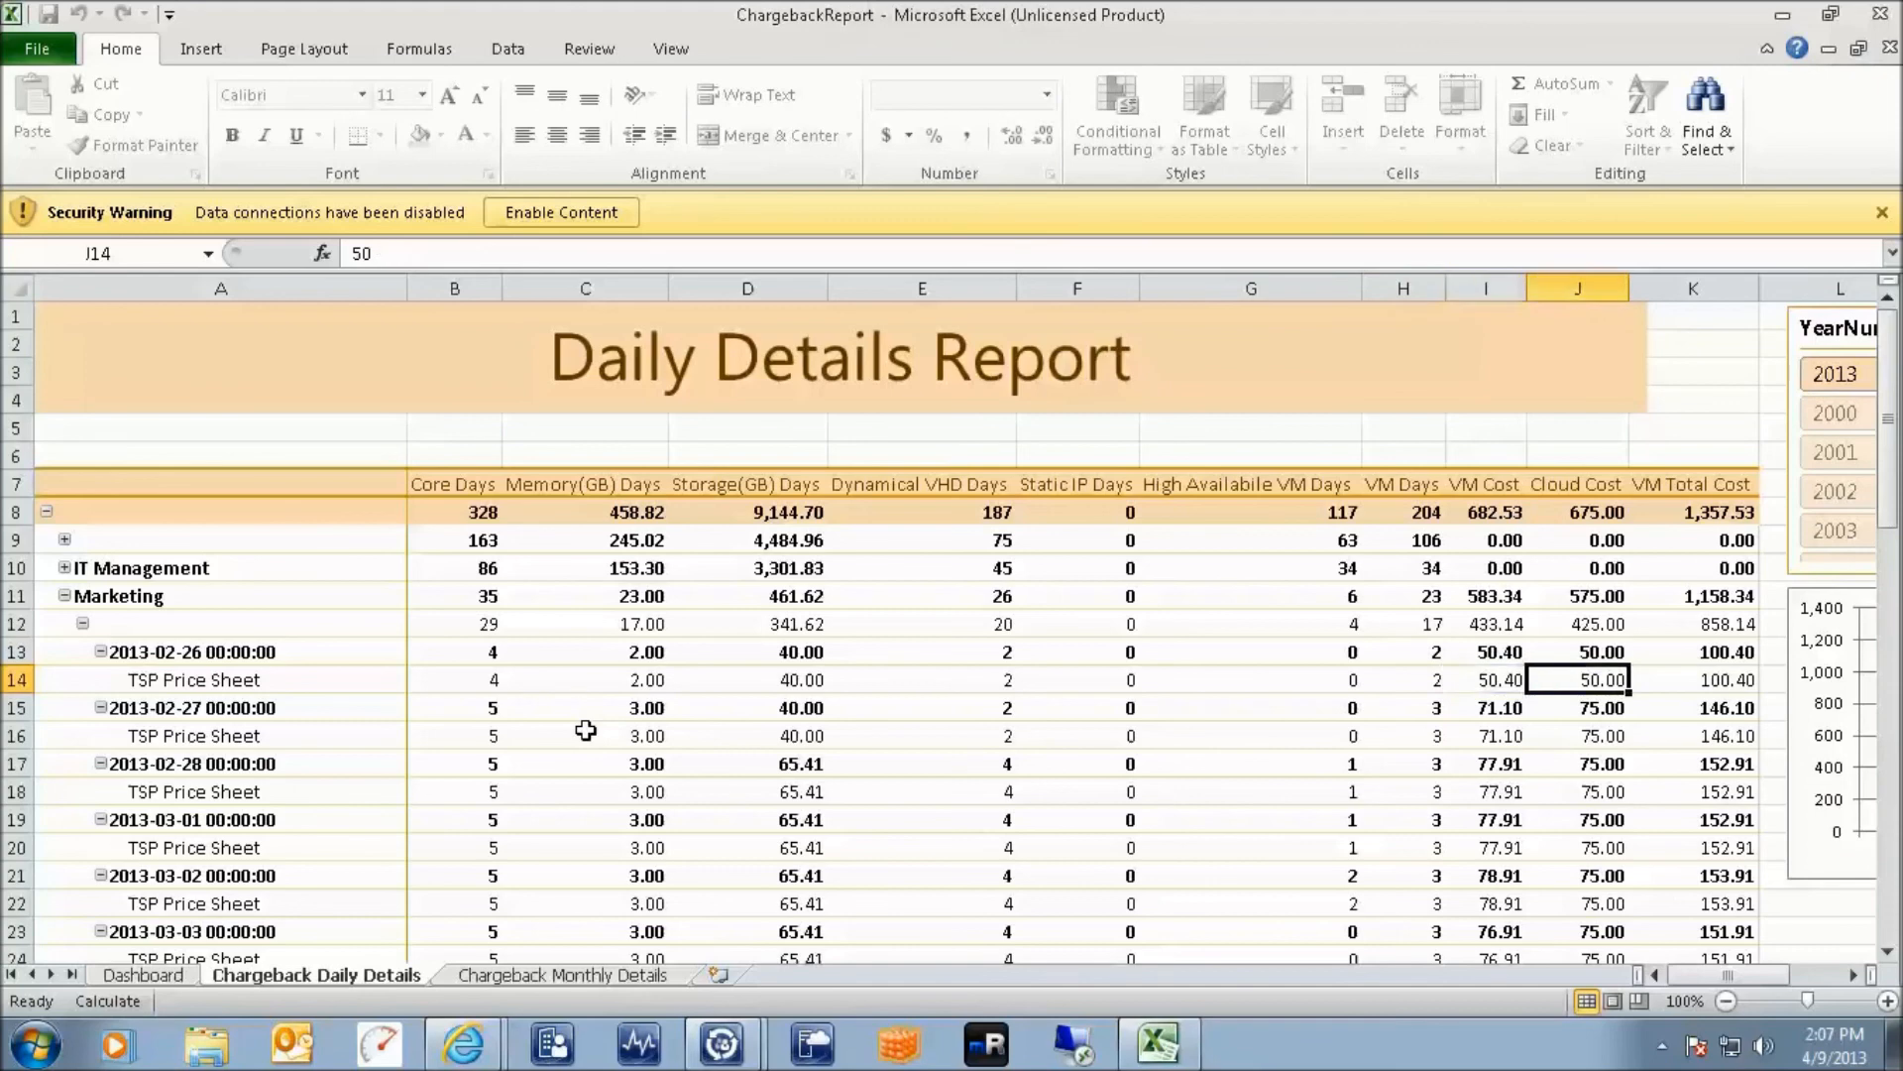
{"action": "key", "text": "Right"}
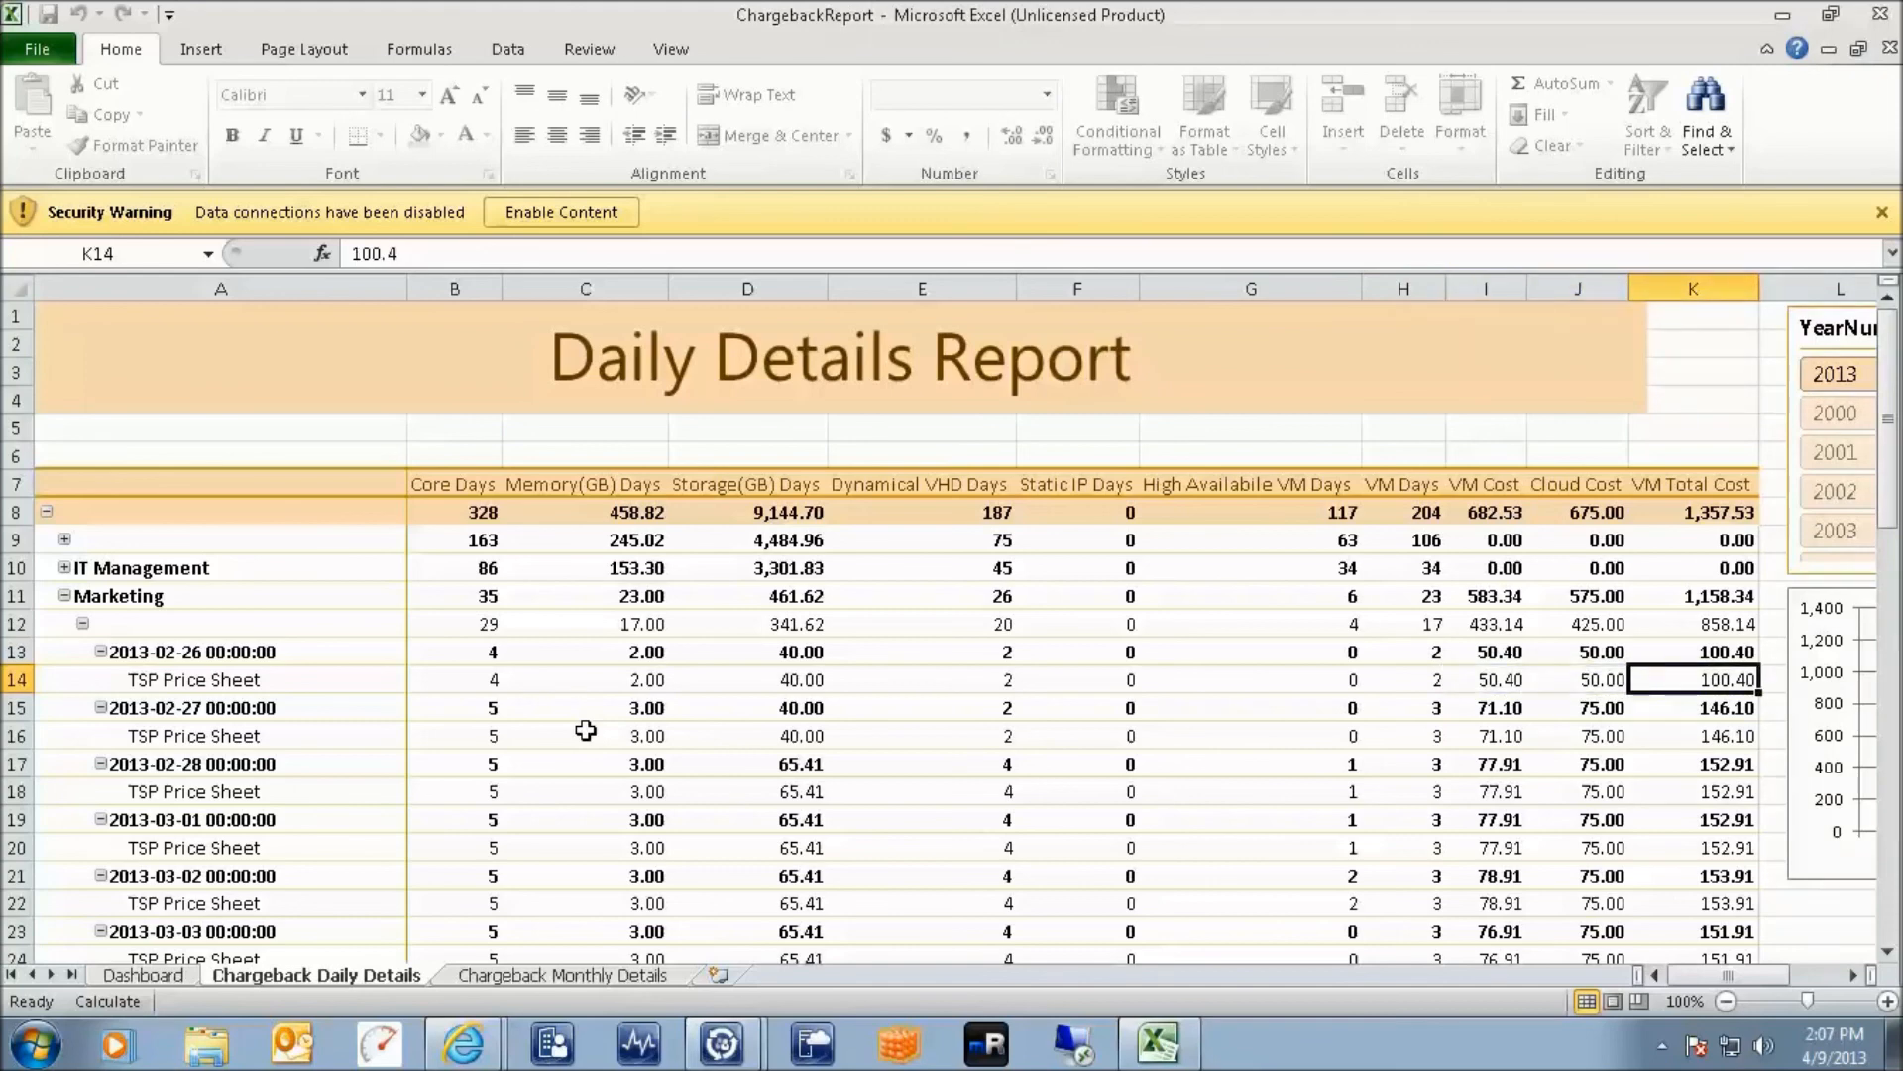